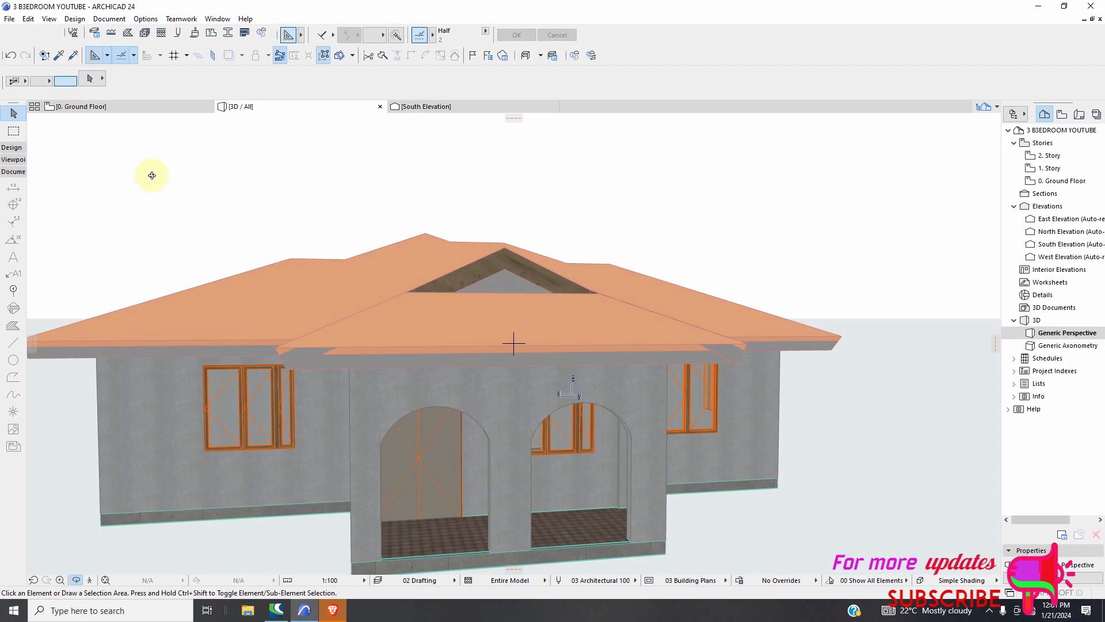
- Examine the house's shell roof and front gable in the 3D perspective view
{"action": "left_click", "coordinate": [11, 131]}
{"action": "left_click", "coordinate": [13, 114]}
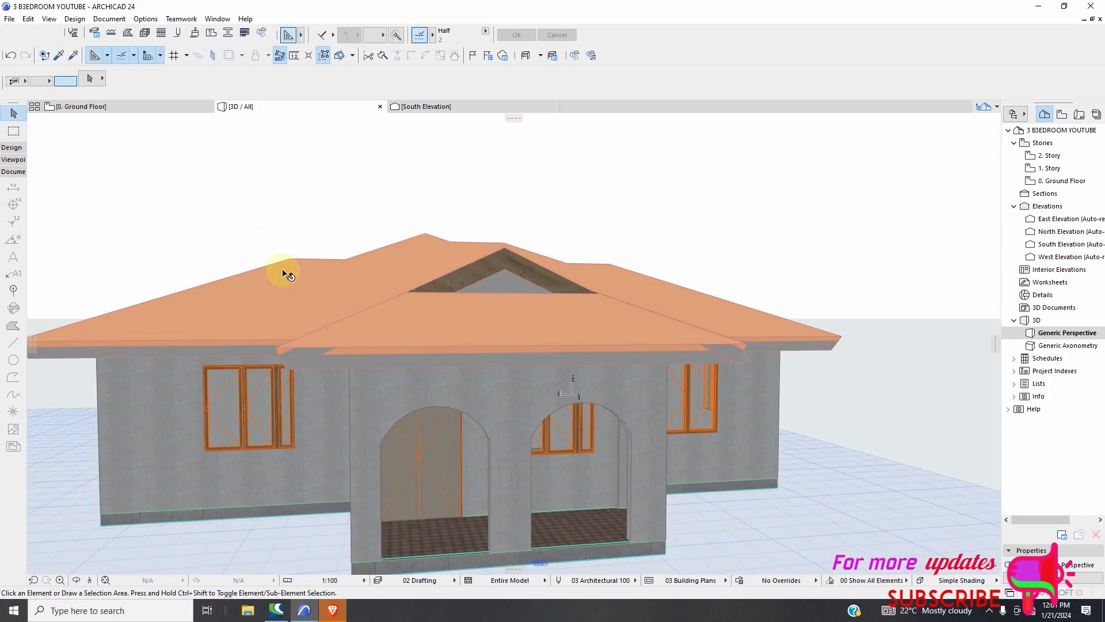
{"action": "left_click", "coordinate": [301, 280]}
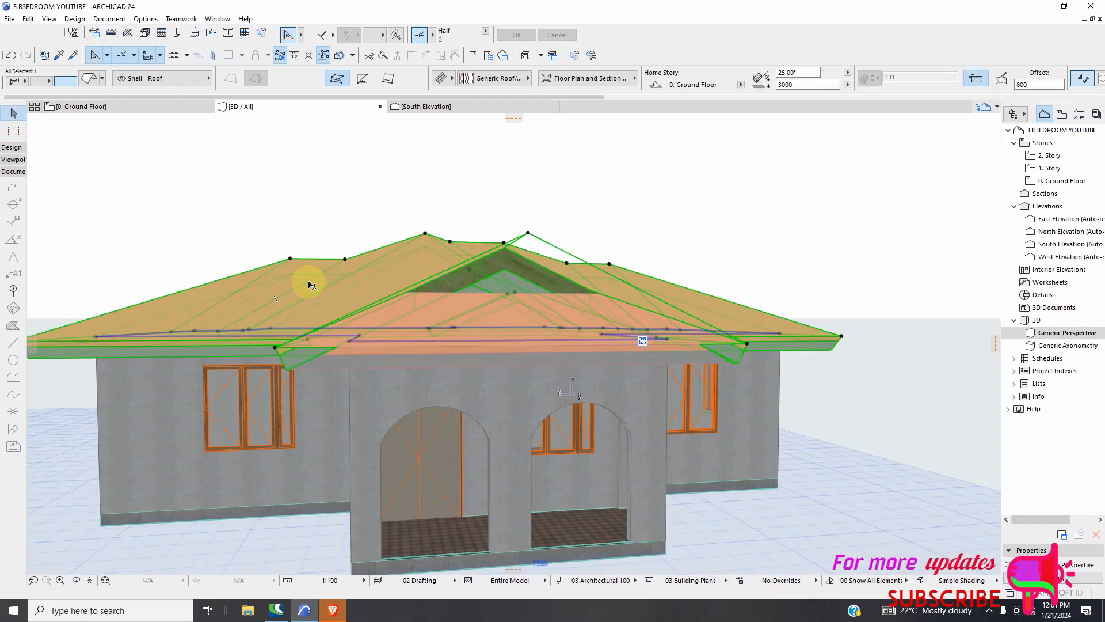
{"action": "left_click", "coordinate": [848, 226]}
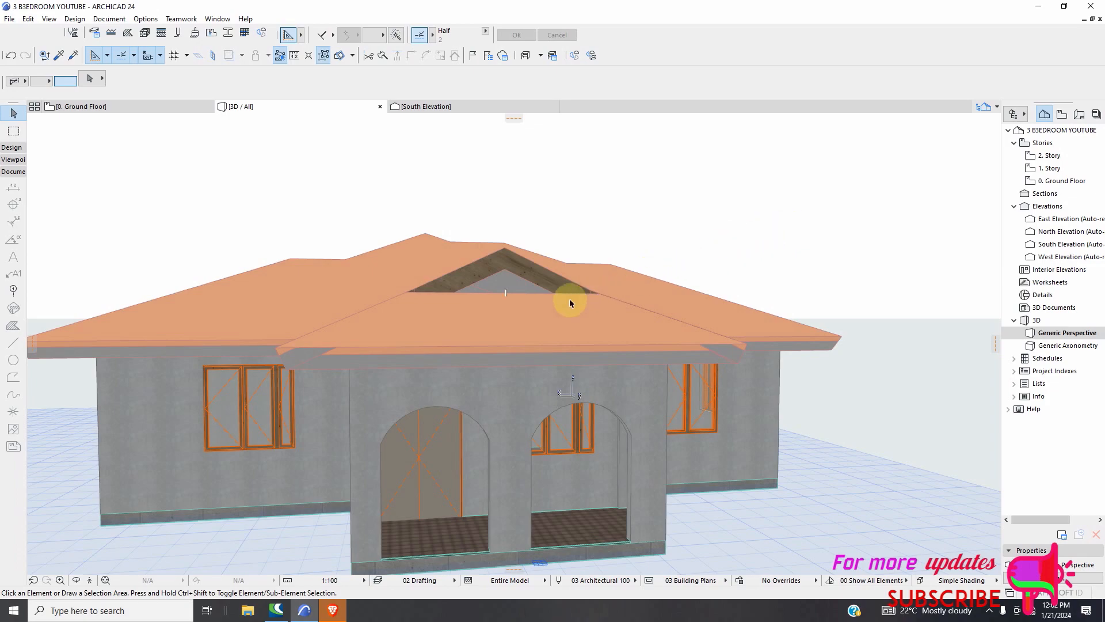
{"action": "scroll", "coordinate": [515, 312], "scroll_direction": "down", "scroll_amount": 2}
{"action": "scroll", "coordinate": [502, 314], "scroll_direction": "down", "scroll_amount": 2}
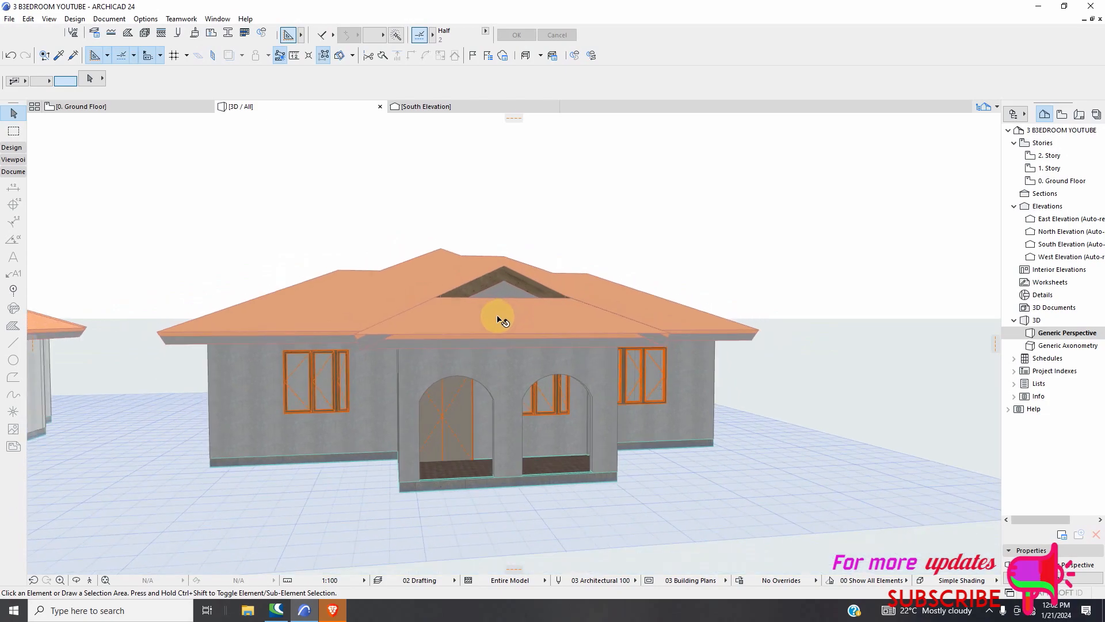
{"action": "scroll", "coordinate": [578, 321], "scroll_direction": "up", "scroll_amount": 1}
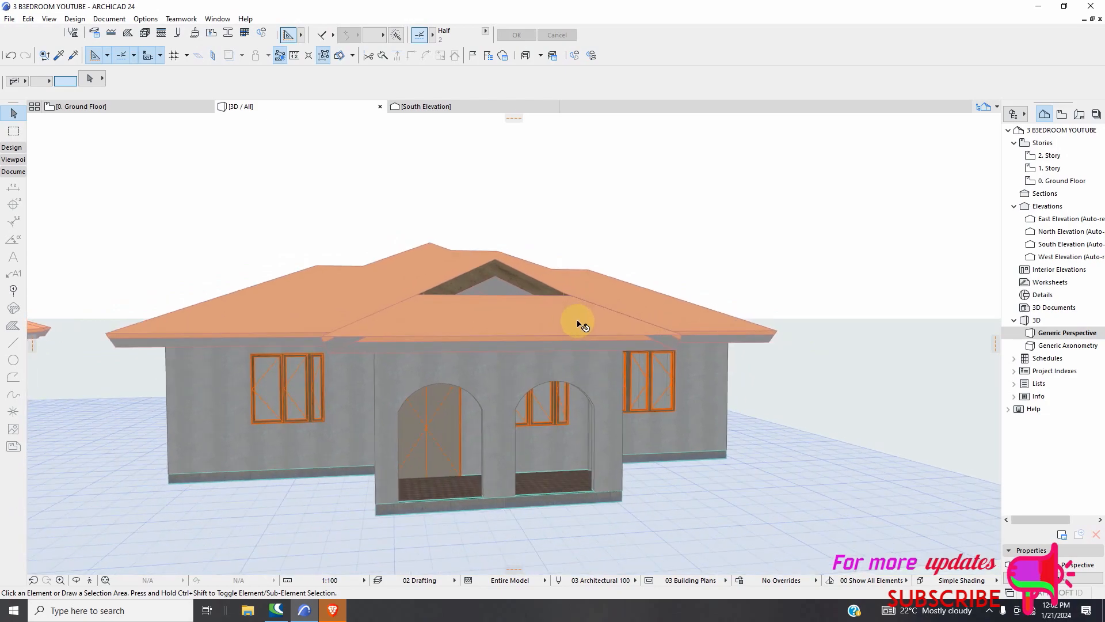
{"action": "scroll", "coordinate": [577, 296], "scroll_direction": "down", "scroll_amount": 1}
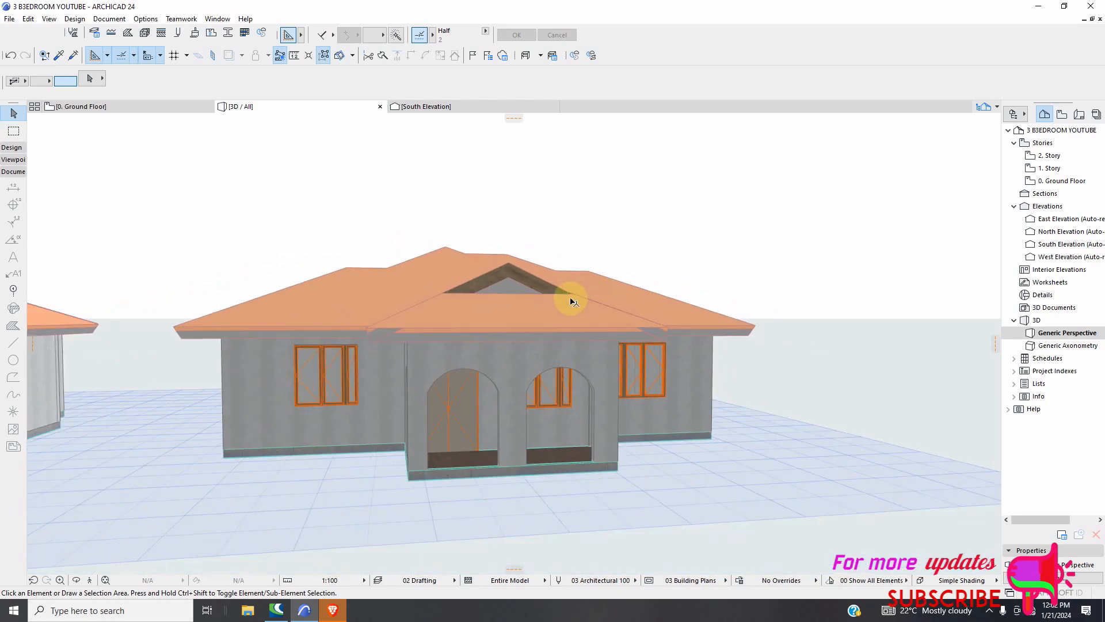
- Close the 3 B3EDROOM YOUTUBE project without saving changes and close the browser window showing the ARCHICAD Help page
{"action": "left_click", "coordinate": [1092, 10]}
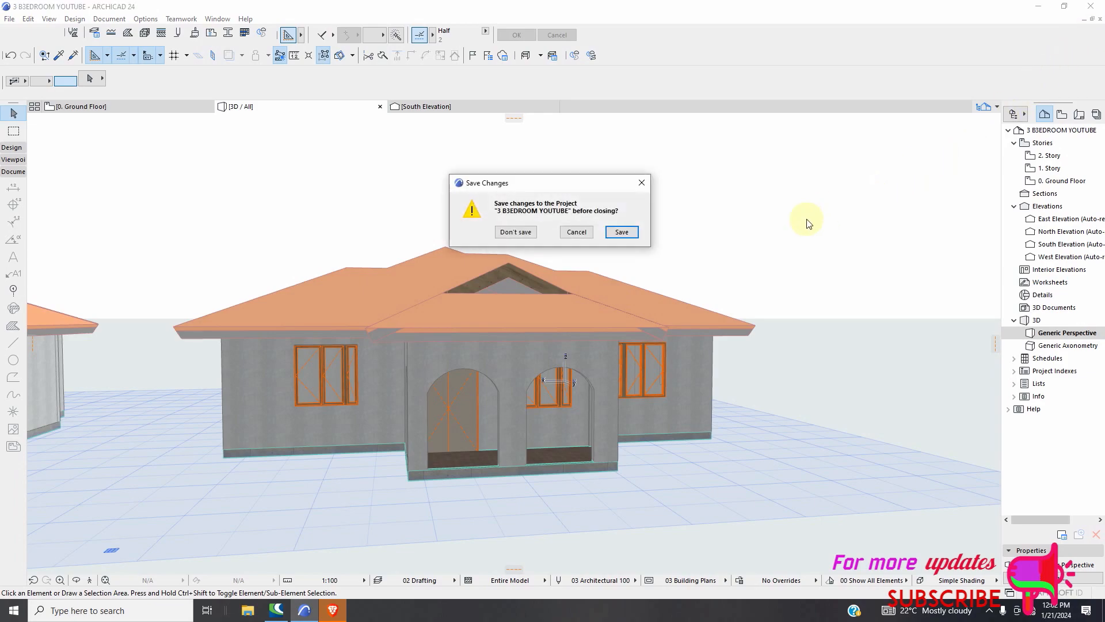
{"action": "left_click", "coordinate": [526, 234]}
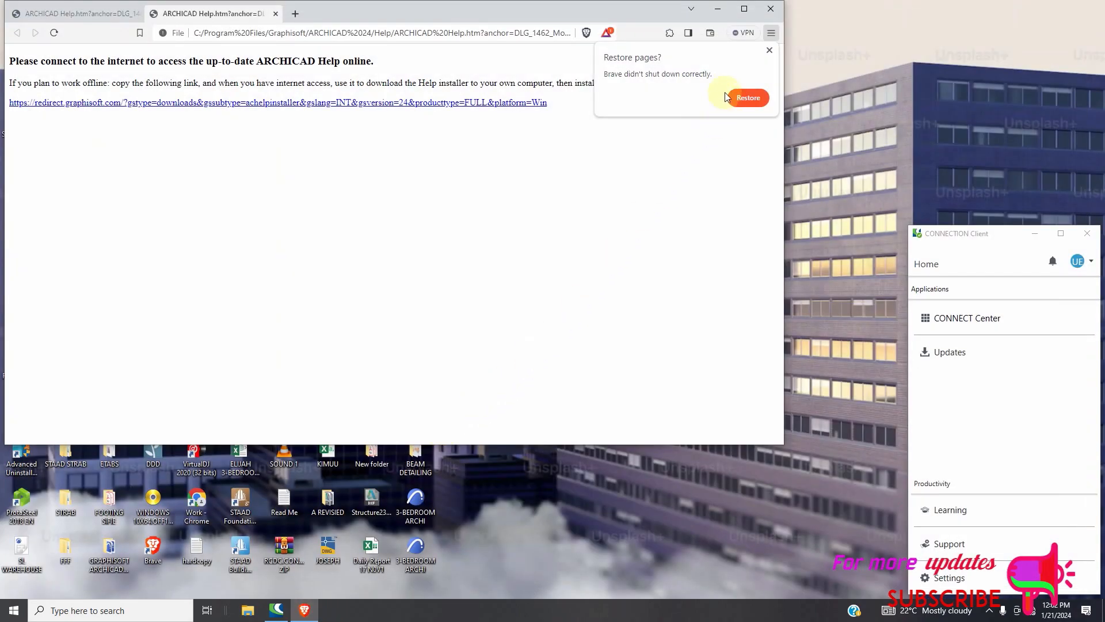
{"action": "left_click", "coordinate": [770, 9]}
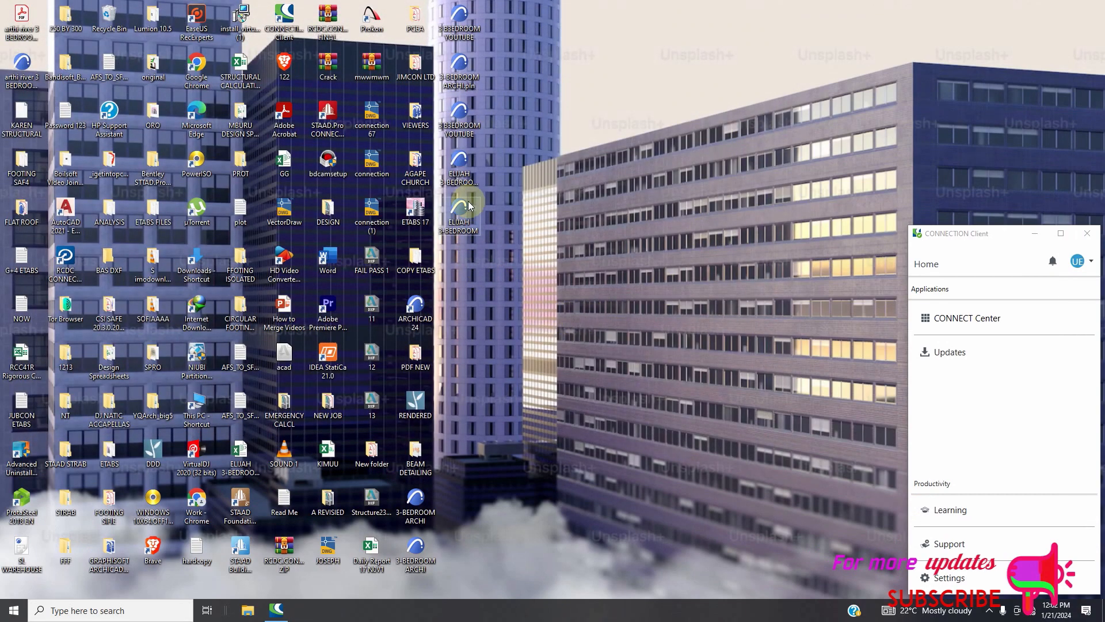
- Open the 3-BEDROOM YOUTUBE project from the desktop and display its 0. Ground Floor plan
{"action": "left_click", "coordinate": [459, 119]}
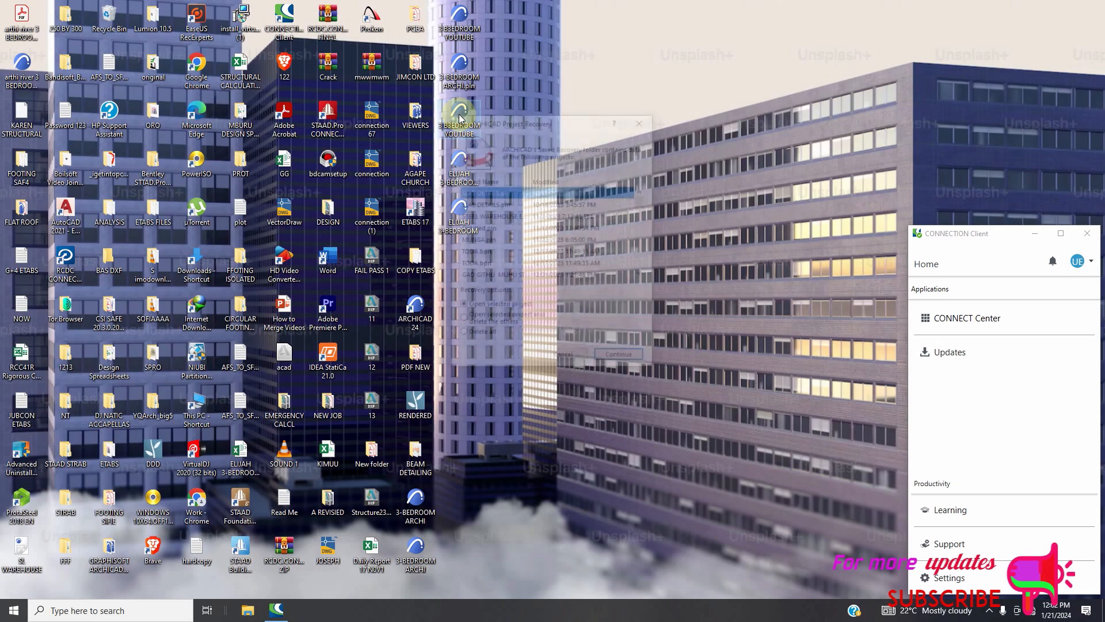
{"action": "left_click", "coordinate": [564, 358]}
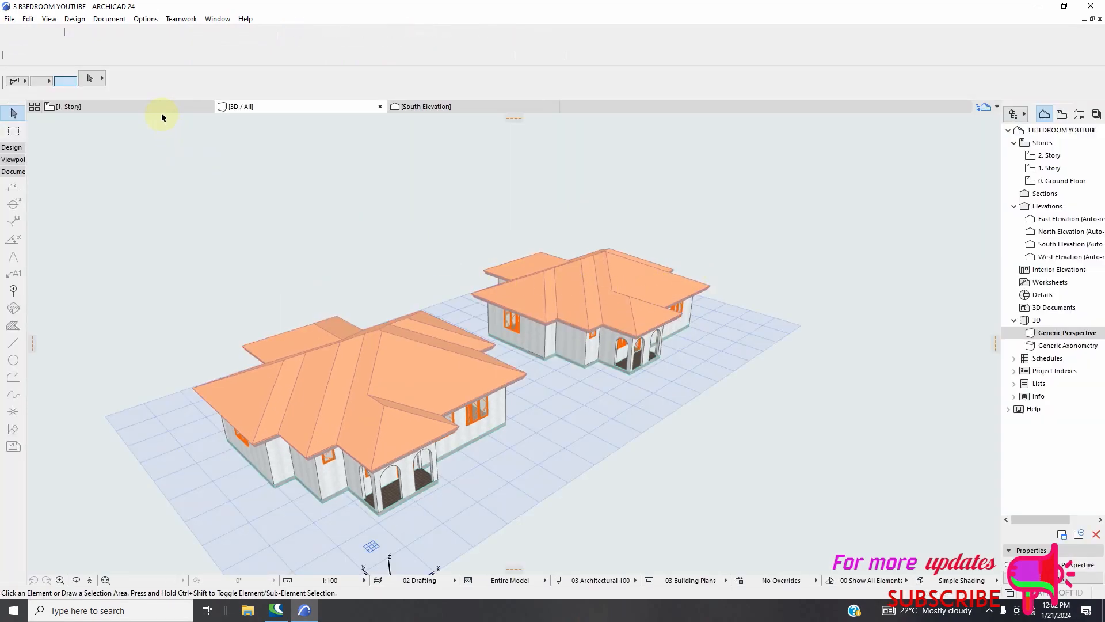
{"action": "left_click", "coordinate": [166, 110]}
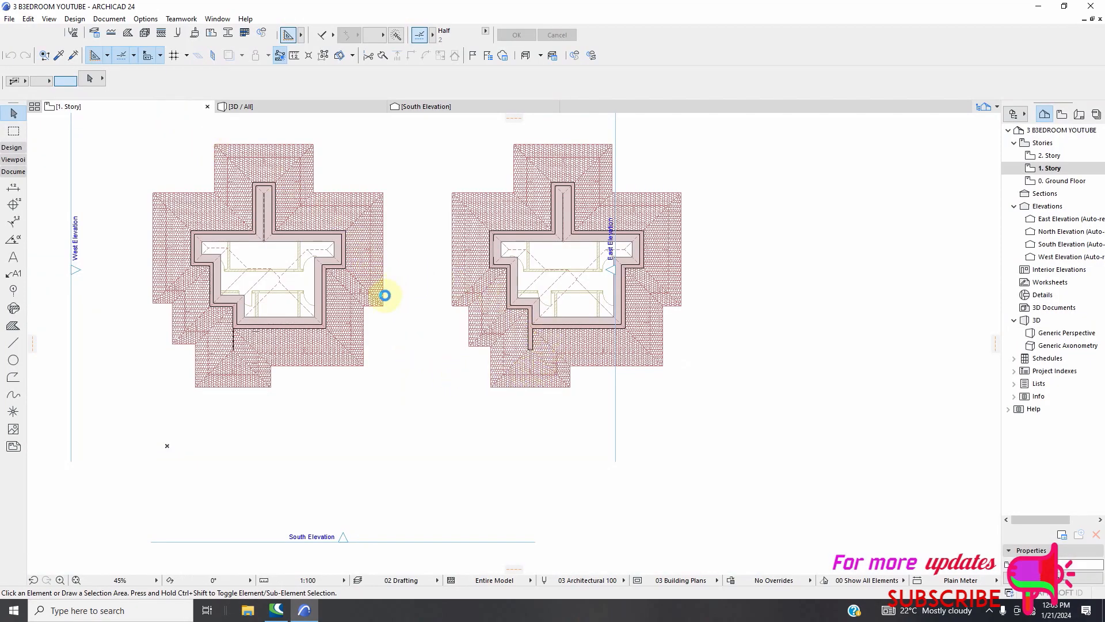
{"action": "scroll", "coordinate": [431, 328], "scroll_direction": "up", "scroll_amount": 6}
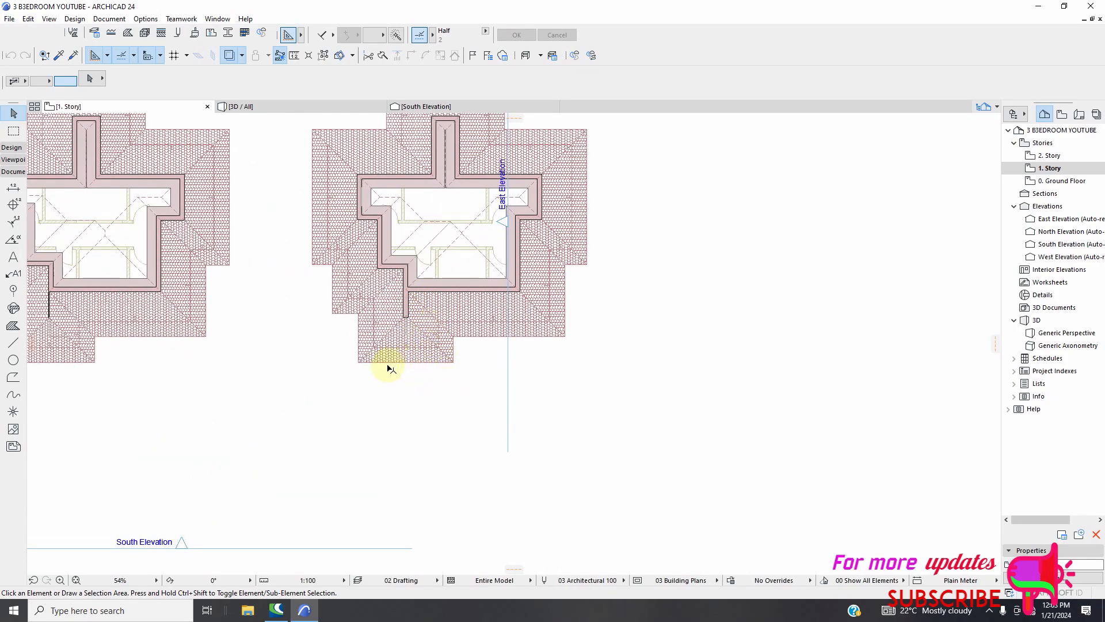
{"action": "scroll", "coordinate": [389, 366], "scroll_direction": "down", "scroll_amount": 2}
{"action": "right_click", "coordinate": [155, 109]}
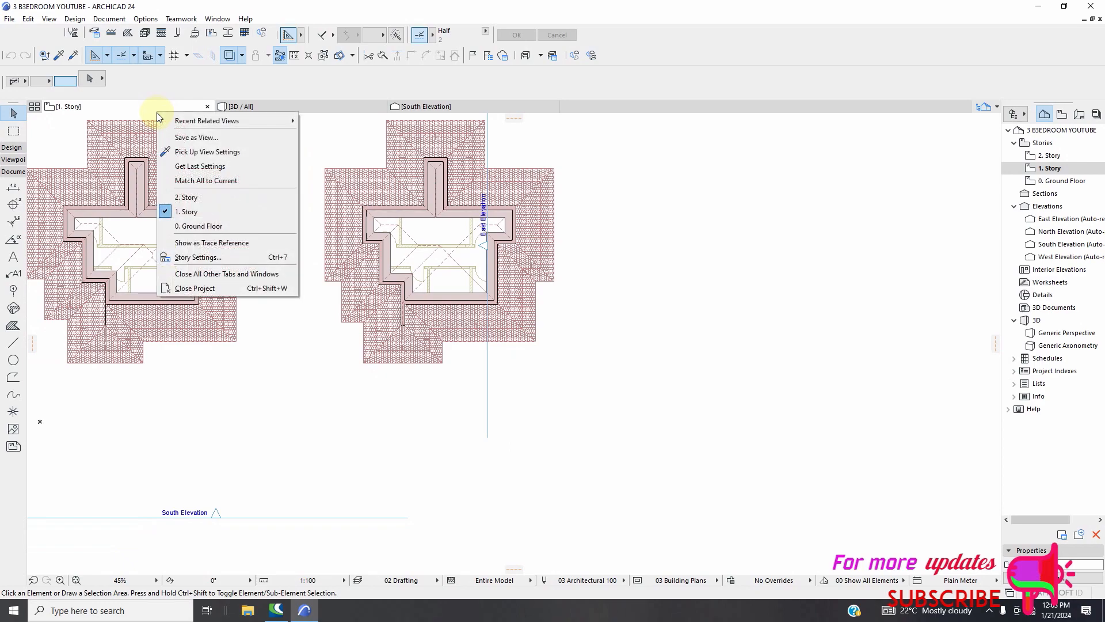
{"action": "left_click", "coordinate": [199, 225]}
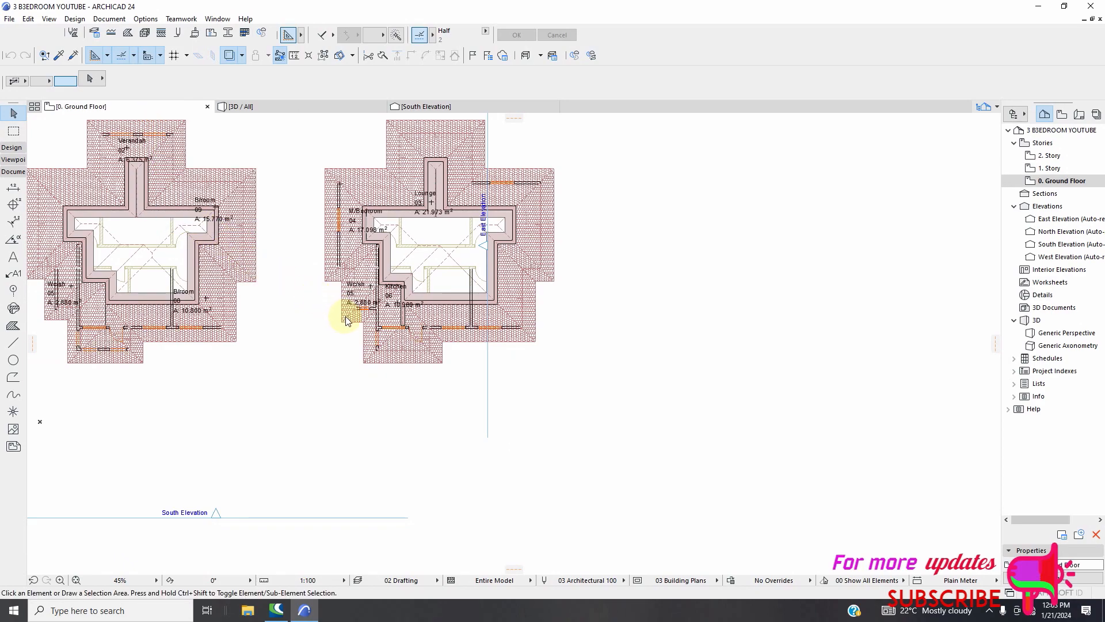
- Examine the roof outline over the eastern house's ground floor plan, from the verandah to the backyard
{"action": "scroll", "coordinate": [403, 339], "scroll_direction": "up", "scroll_amount": 3}
{"action": "scroll", "coordinate": [391, 400], "scroll_direction": "down", "scroll_amount": 2}
{"action": "scroll", "coordinate": [388, 403], "scroll_direction": "down", "scroll_amount": 2}
{"action": "scroll", "coordinate": [382, 241], "scroll_direction": "up", "scroll_amount": 5}
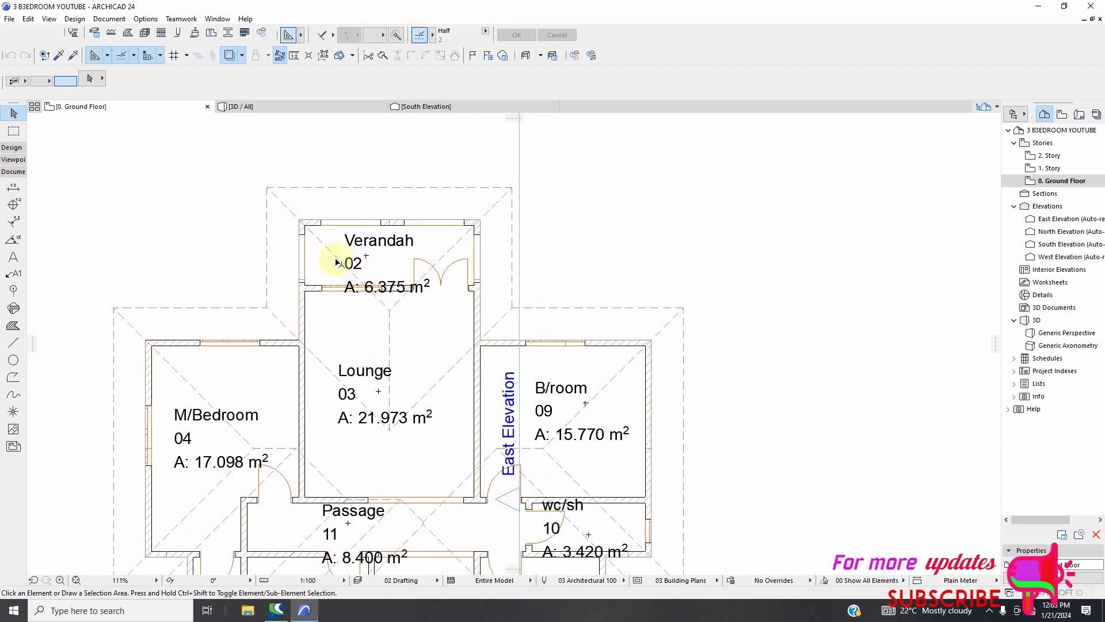
{"action": "key", "text": "ctrl+a"}
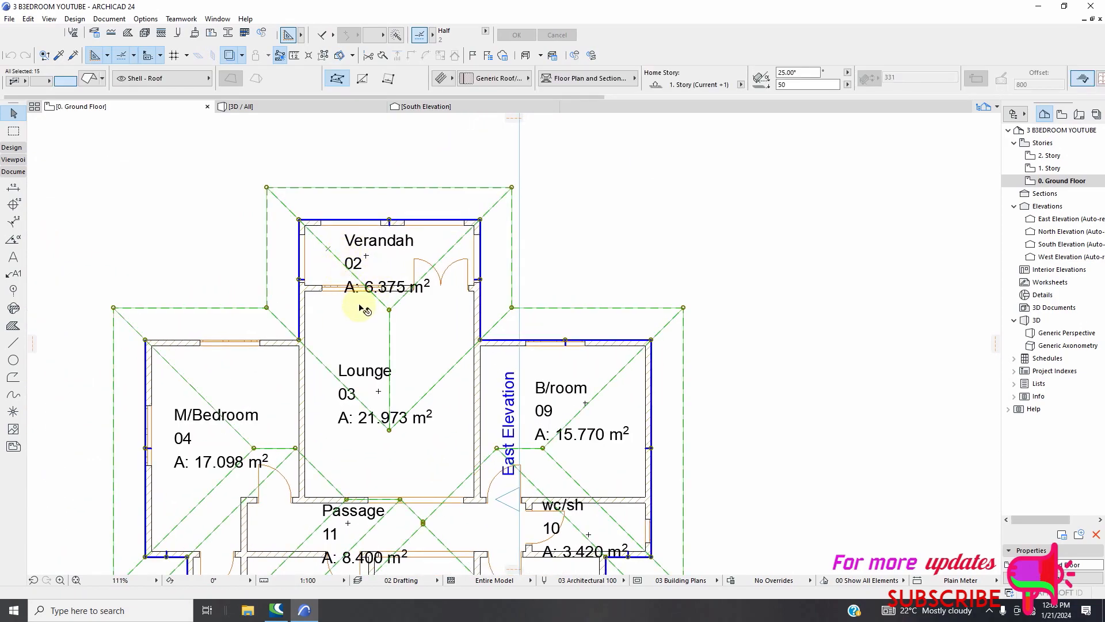
{"action": "scroll", "coordinate": [366, 311], "scroll_direction": "down", "scroll_amount": 2}
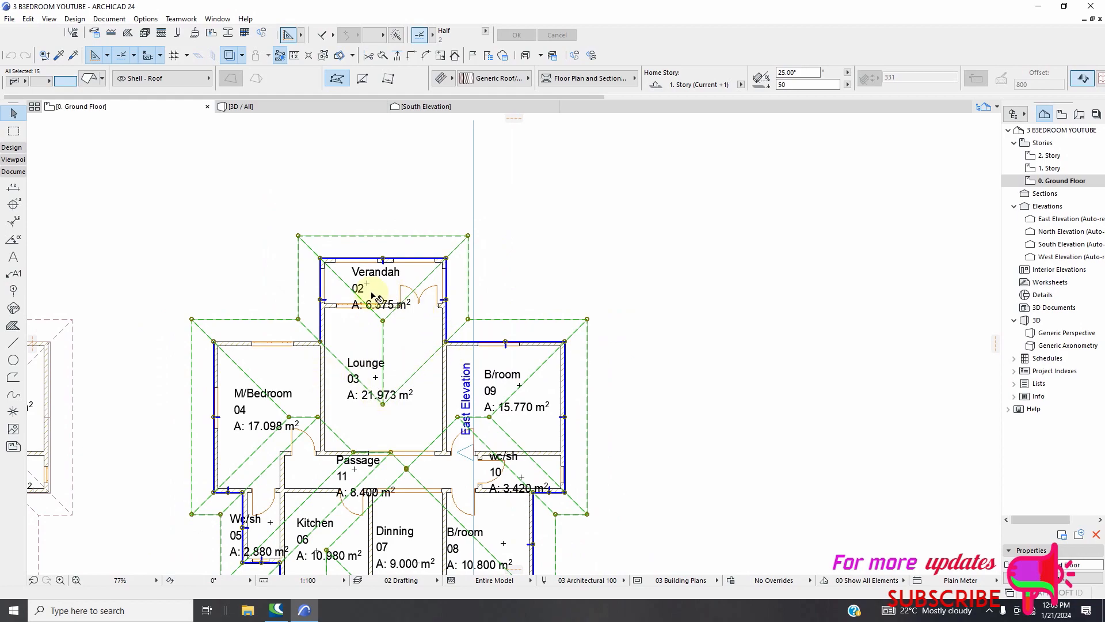
{"action": "scroll", "coordinate": [383, 302], "scroll_direction": "down", "scroll_amount": 1}
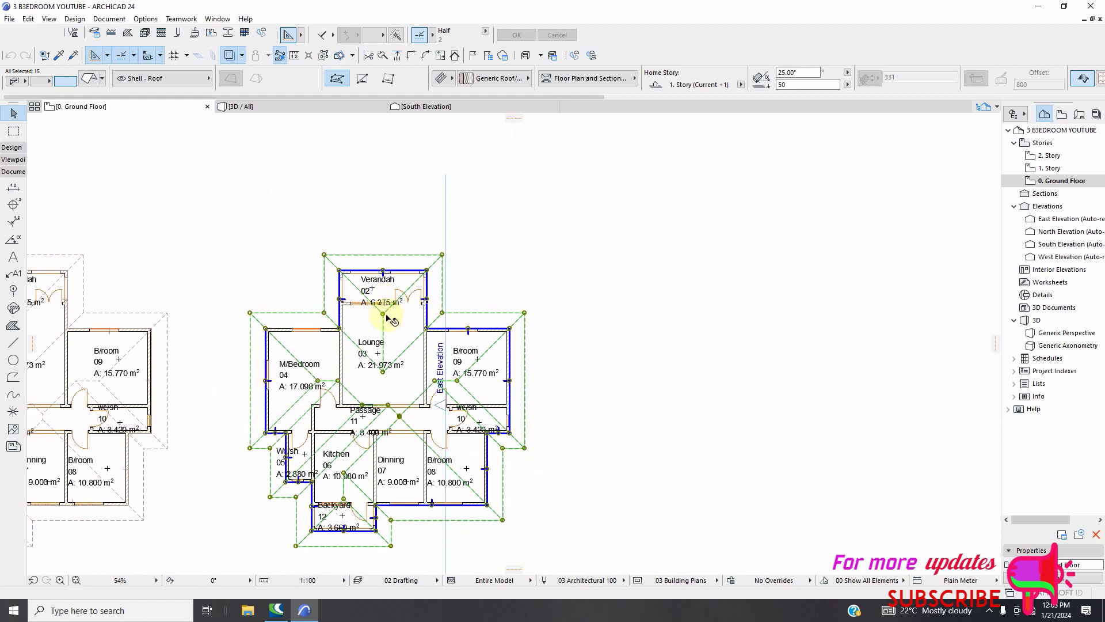
{"action": "scroll", "coordinate": [397, 295], "scroll_direction": "up", "scroll_amount": 1}
{"action": "scroll", "coordinate": [397, 295], "scroll_direction": "down", "scroll_amount": 1}
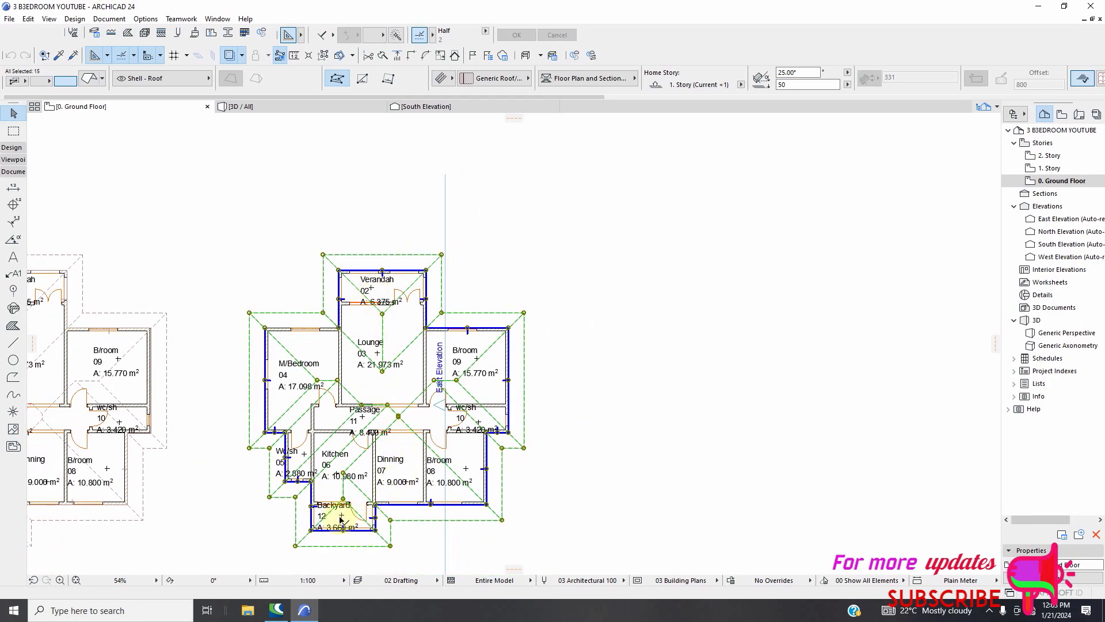
{"action": "scroll", "coordinate": [371, 292], "scroll_direction": "up", "scroll_amount": 1}
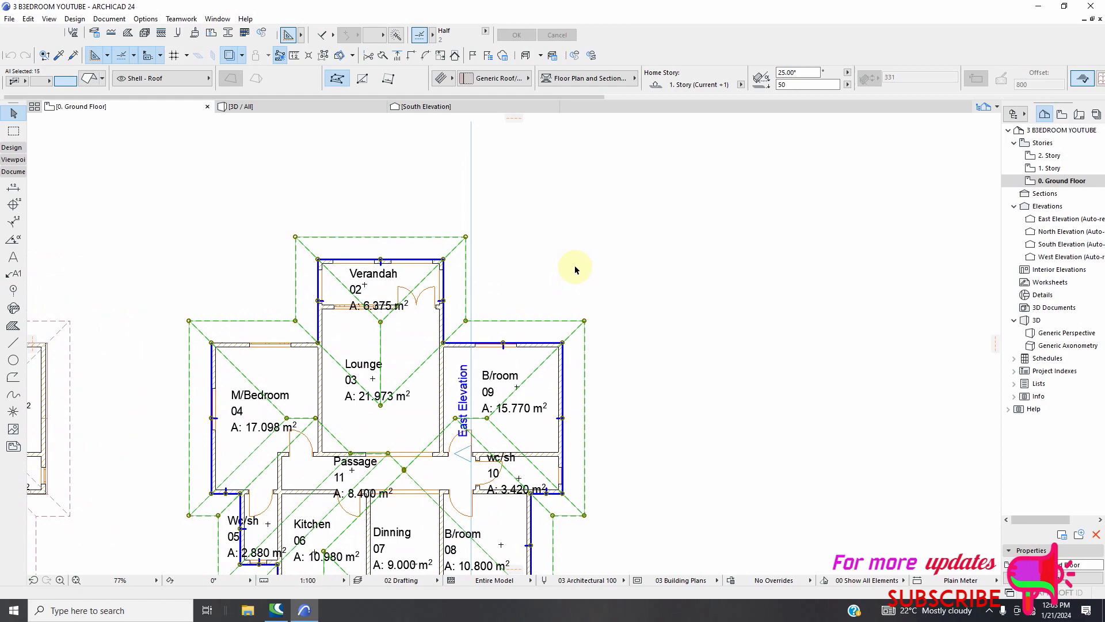
{"action": "left_click", "coordinate": [574, 266]}
- Drag a copy of the eastern house's shell roof into the empty area east of the plan
{"action": "scroll", "coordinate": [426, 290], "scroll_direction": "down", "scroll_amount": 2}
{"action": "scroll", "coordinate": [369, 275], "scroll_direction": "up", "scroll_amount": 5}
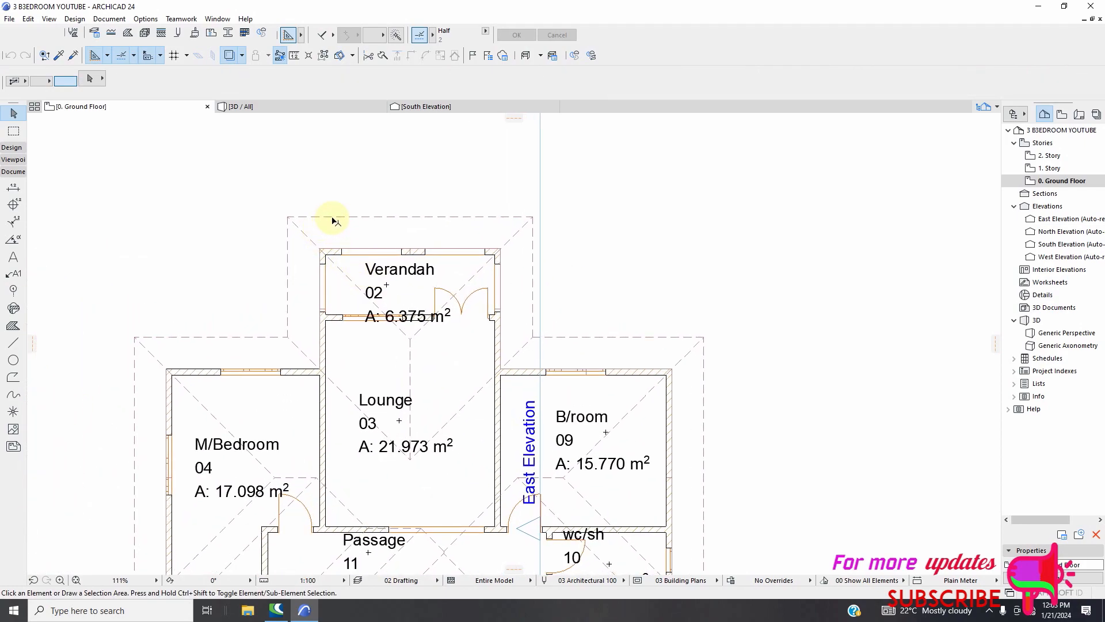
{"action": "left_click", "coordinate": [335, 221]}
{"action": "right_click", "coordinate": [326, 167]}
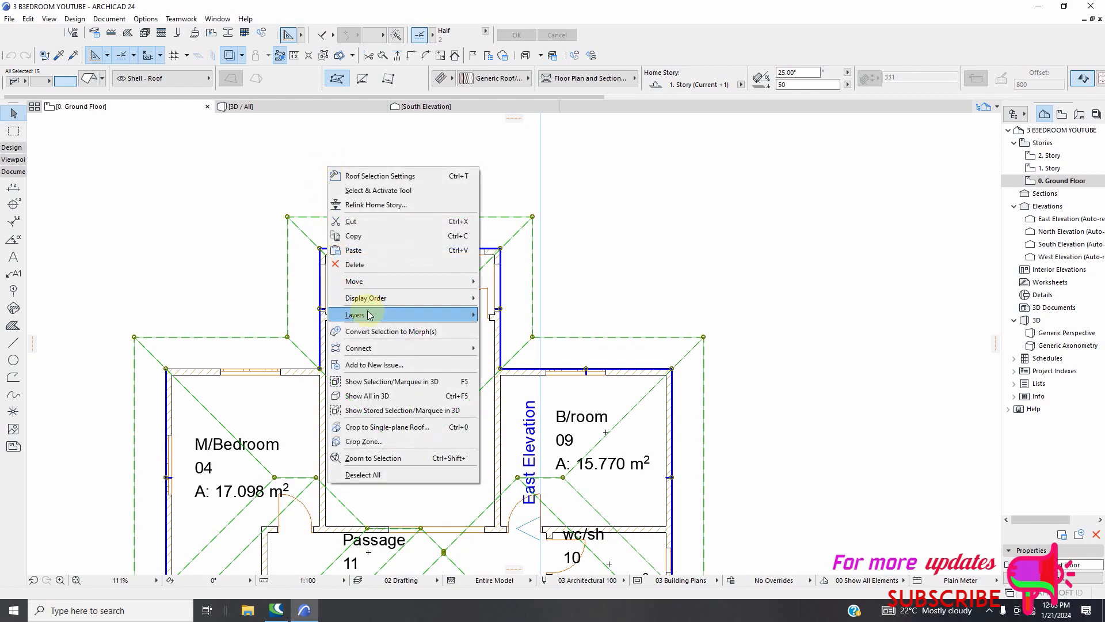
{"action": "mouse_move", "coordinate": [371, 280]}
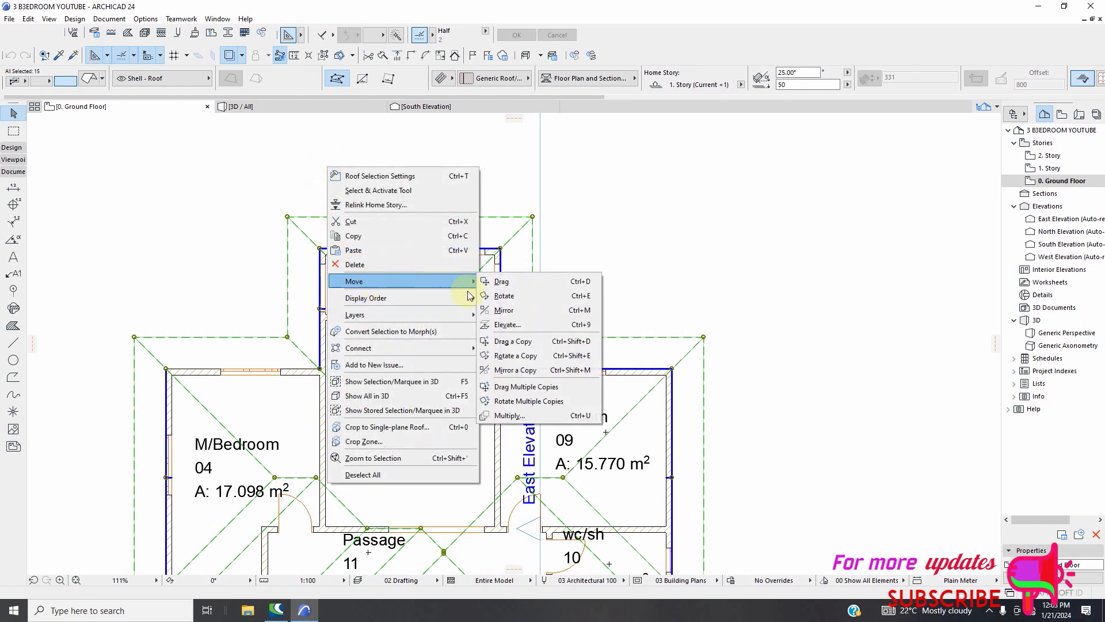
{"action": "left_click", "coordinate": [508, 345]}
{"action": "left_click", "coordinate": [410, 459]}
{"action": "scroll", "coordinate": [311, 429], "scroll_direction": "down", "scroll_amount": 3}
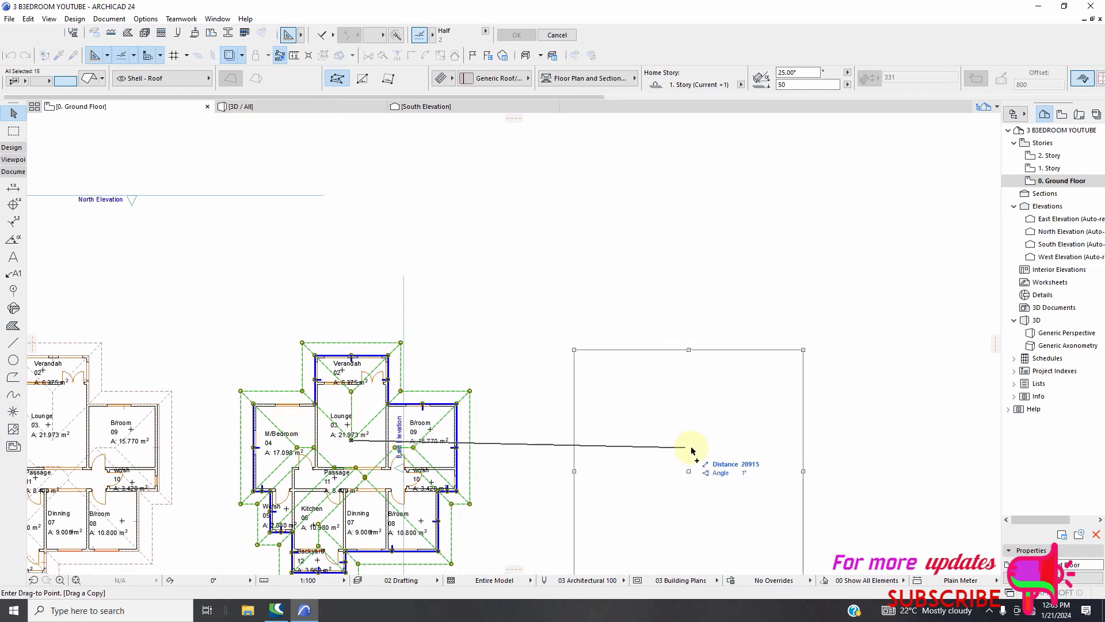
{"action": "left_click", "coordinate": [720, 439]}
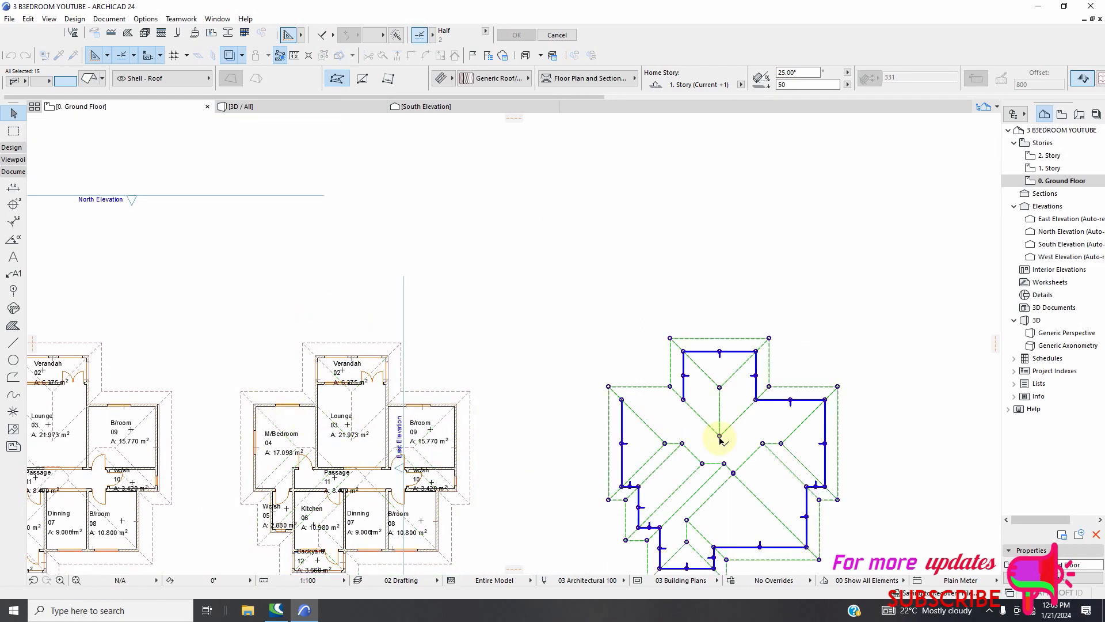
{"action": "left_click", "coordinate": [602, 309]}
{"action": "scroll", "coordinate": [540, 340], "scroll_direction": "down", "scroll_amount": 2}
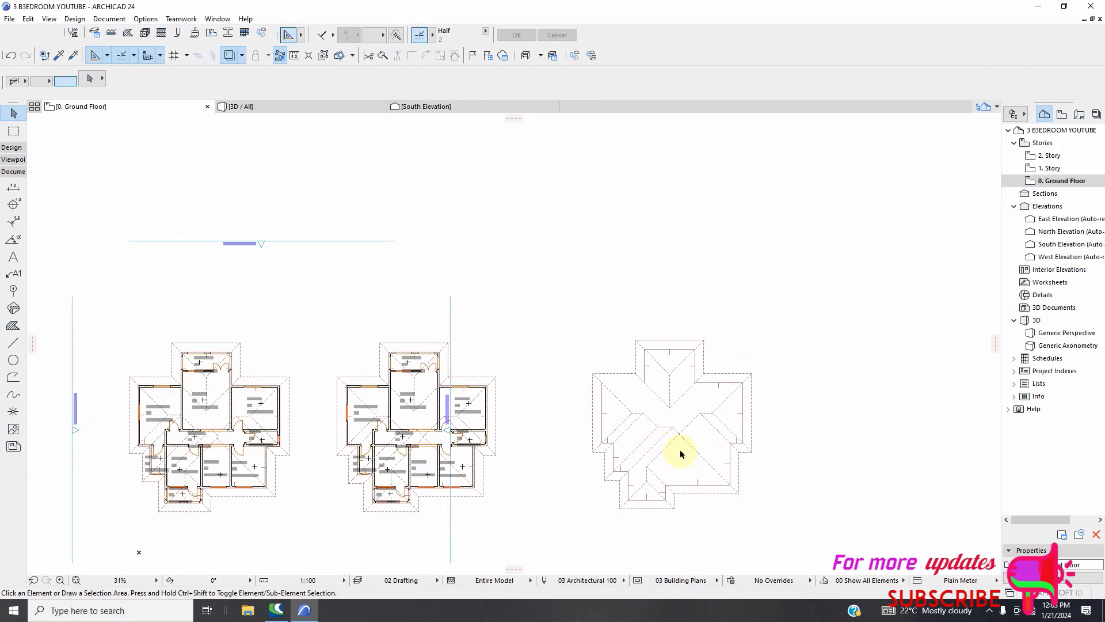
- Delete the copied shell roof from the empty area east of the house plans
{"action": "scroll", "coordinate": [679, 450], "scroll_direction": "up", "scroll_amount": 2}
{"action": "scroll", "coordinate": [667, 362], "scroll_direction": "up", "scroll_amount": 2}
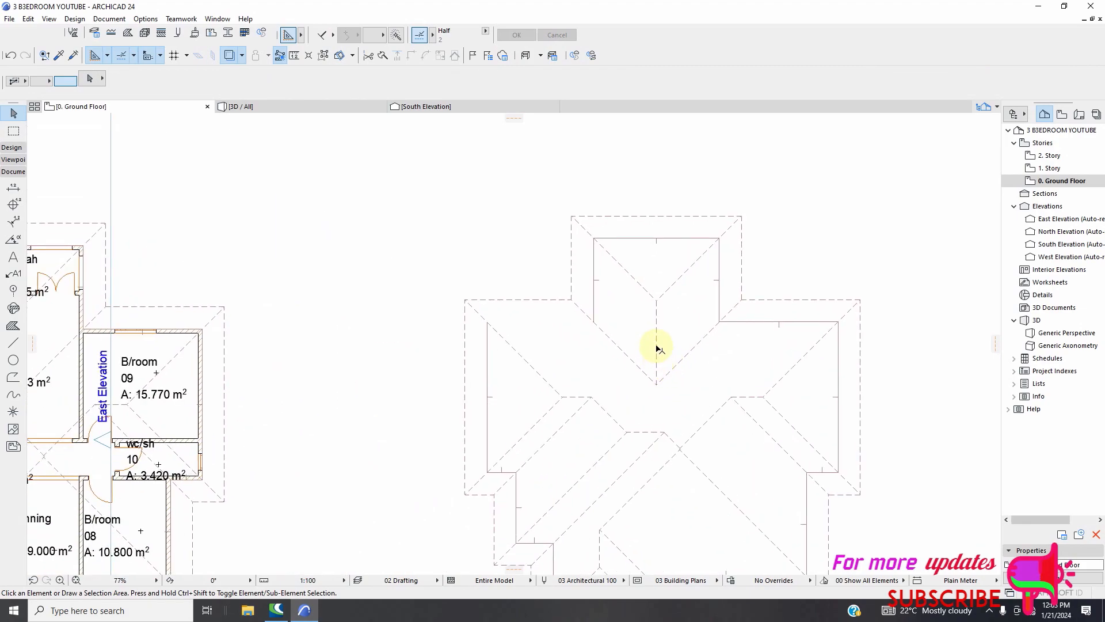
{"action": "left_click", "coordinate": [658, 354]}
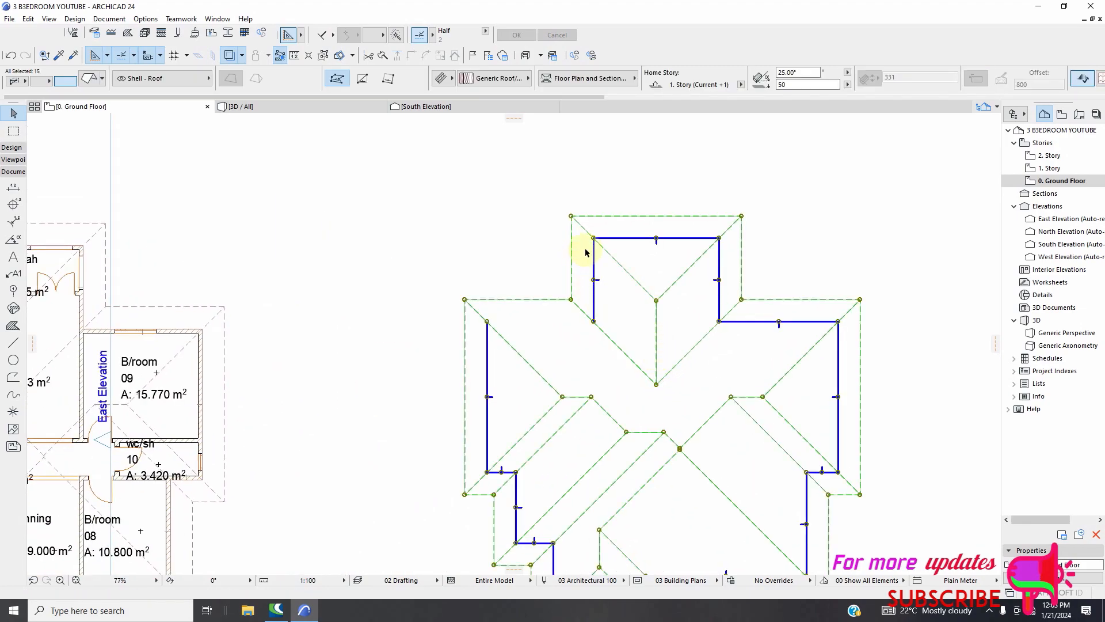
{"action": "right_click", "coordinate": [765, 195]}
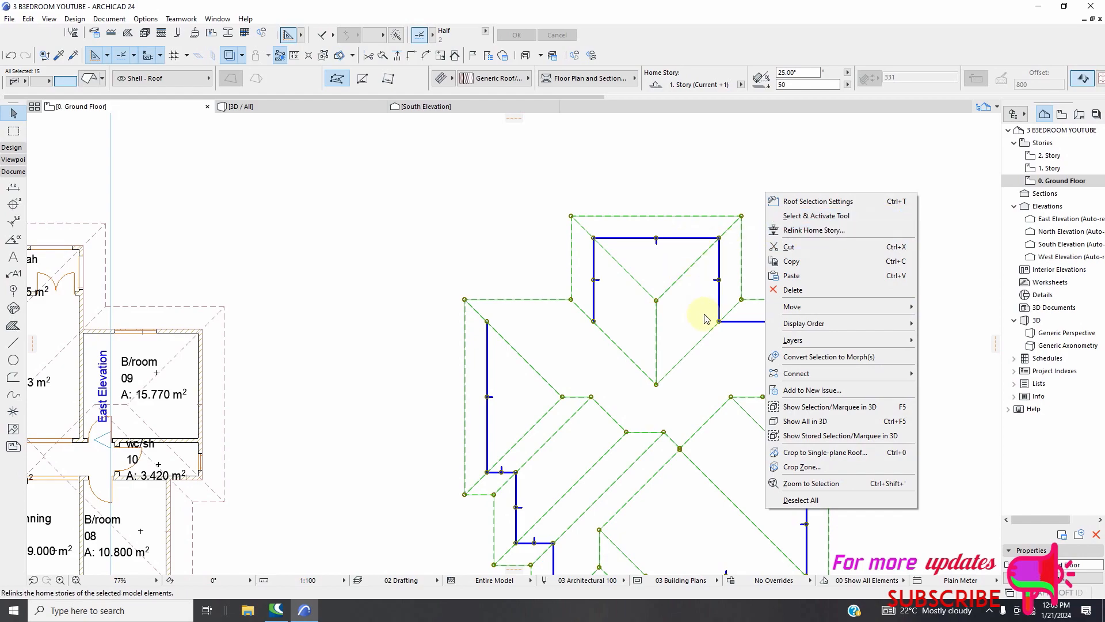
{"action": "left_click", "coordinate": [792, 290]}
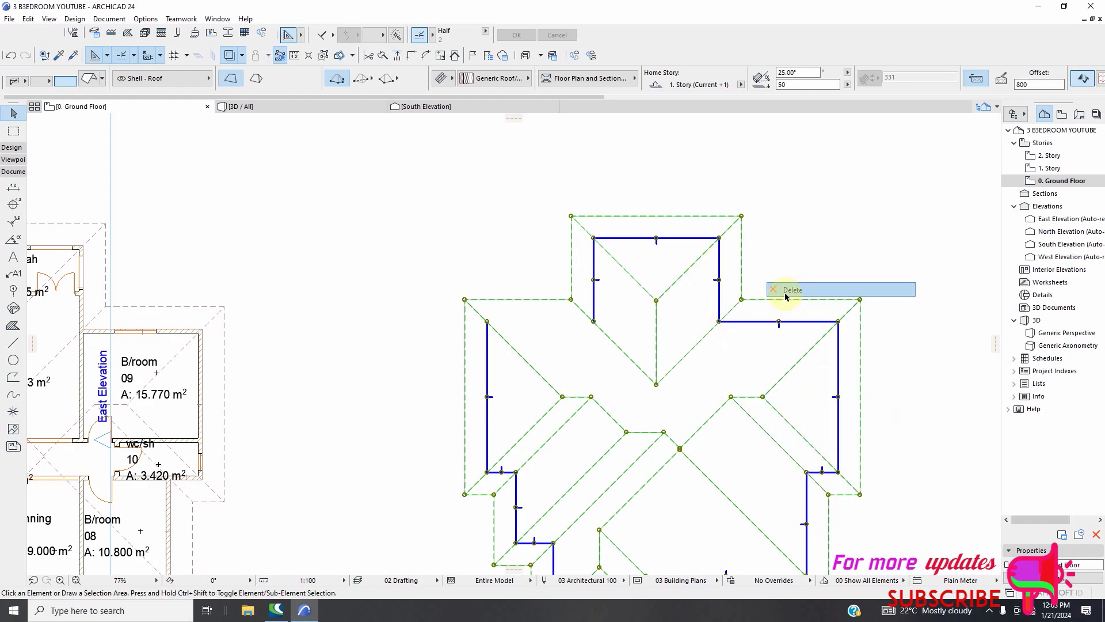
- Select the eastern house's shell roof on the plan and close the 3 B3EDROOM YOUTUBE project without saving its changes
{"action": "scroll", "coordinate": [579, 309], "scroll_direction": "down", "scroll_amount": 6}
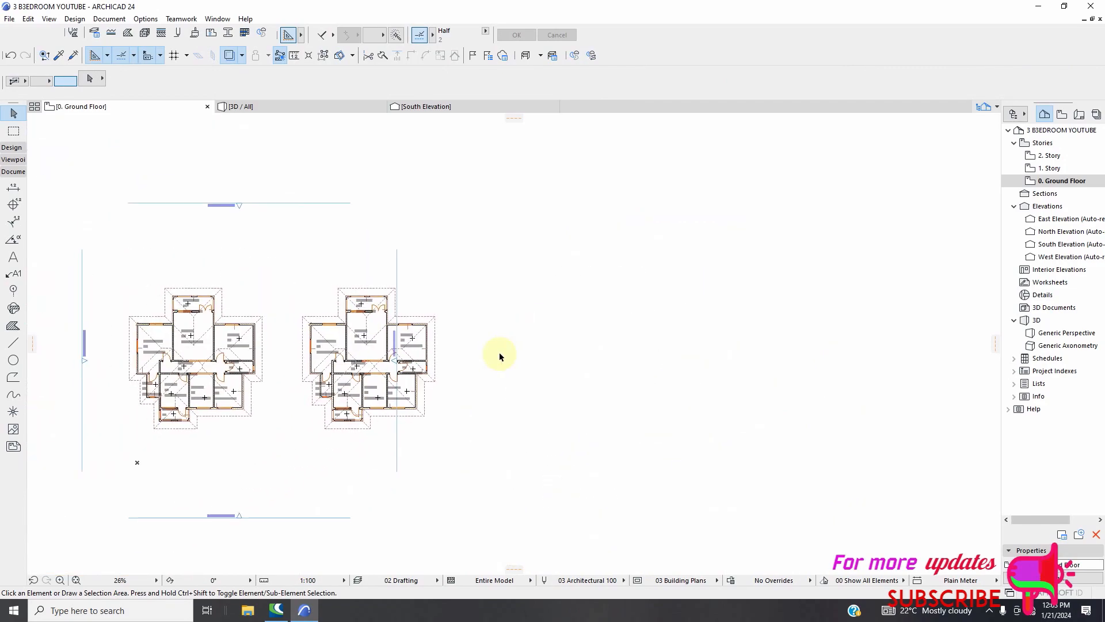
{"action": "scroll", "coordinate": [389, 324], "scroll_direction": "up", "scroll_amount": 2}
{"action": "scroll", "coordinate": [338, 292], "scroll_direction": "up", "scroll_amount": 2}
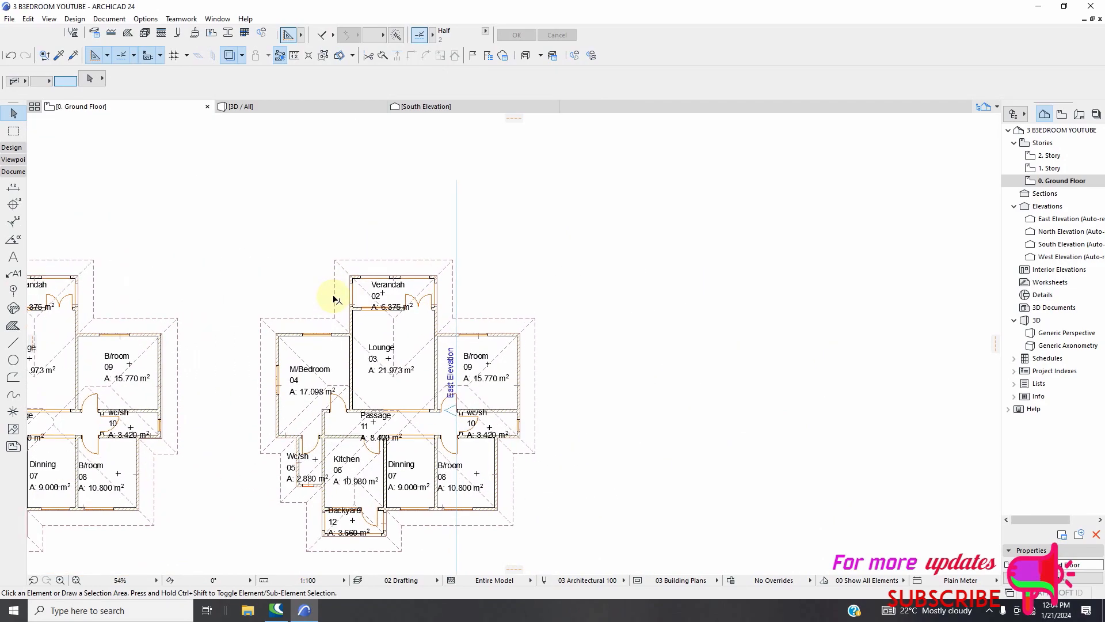
{"action": "left_click", "coordinate": [334, 296]}
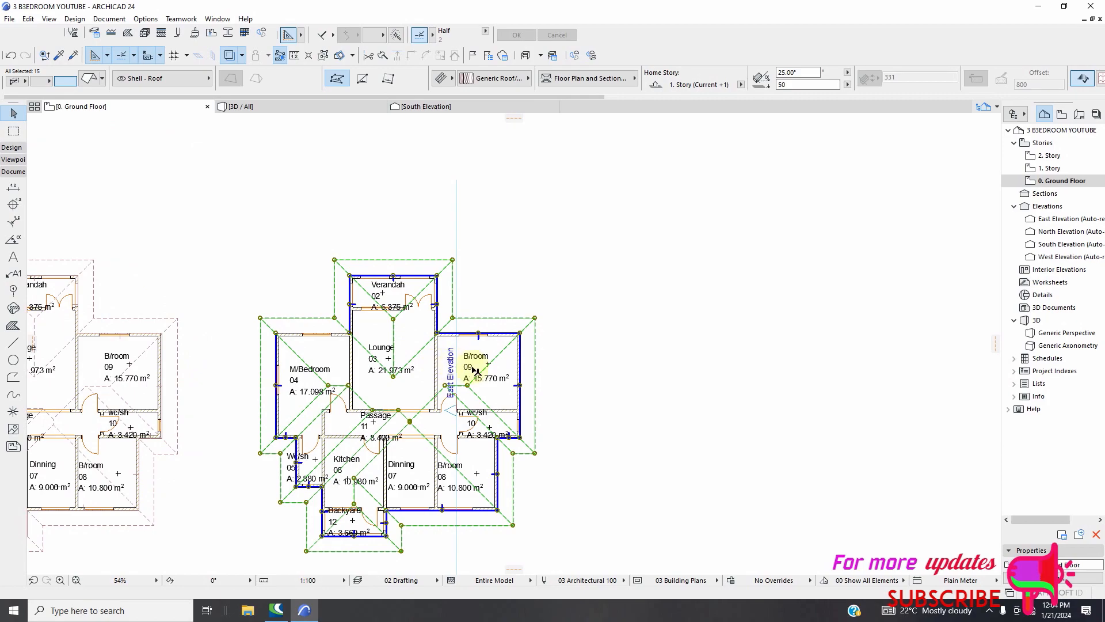
{"action": "left_click", "coordinate": [1098, 9]}
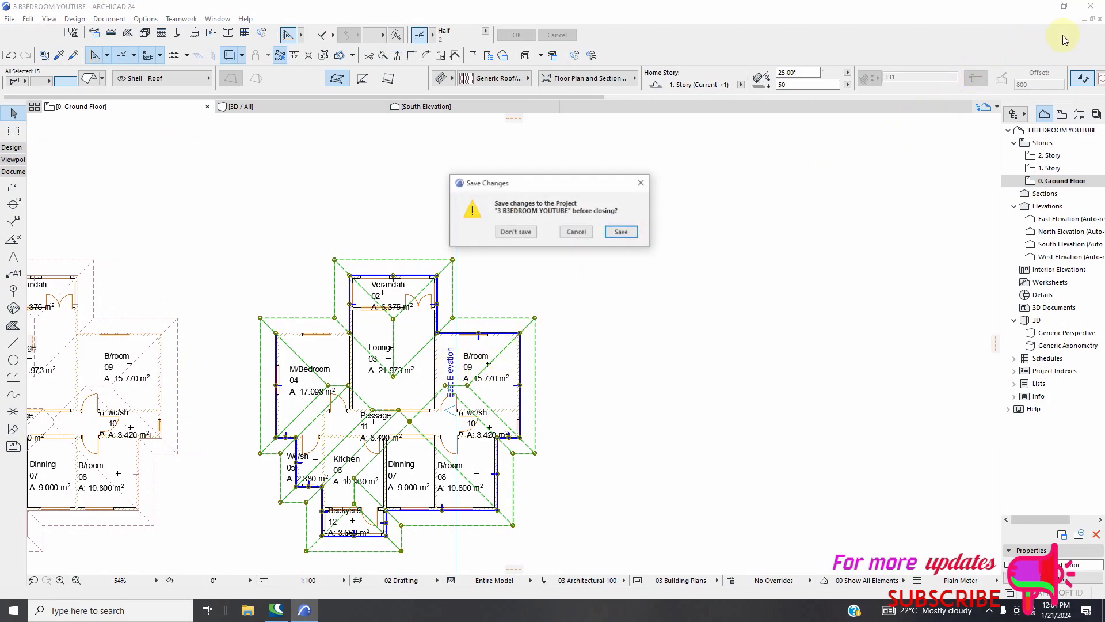
{"action": "left_click", "coordinate": [512, 230]}
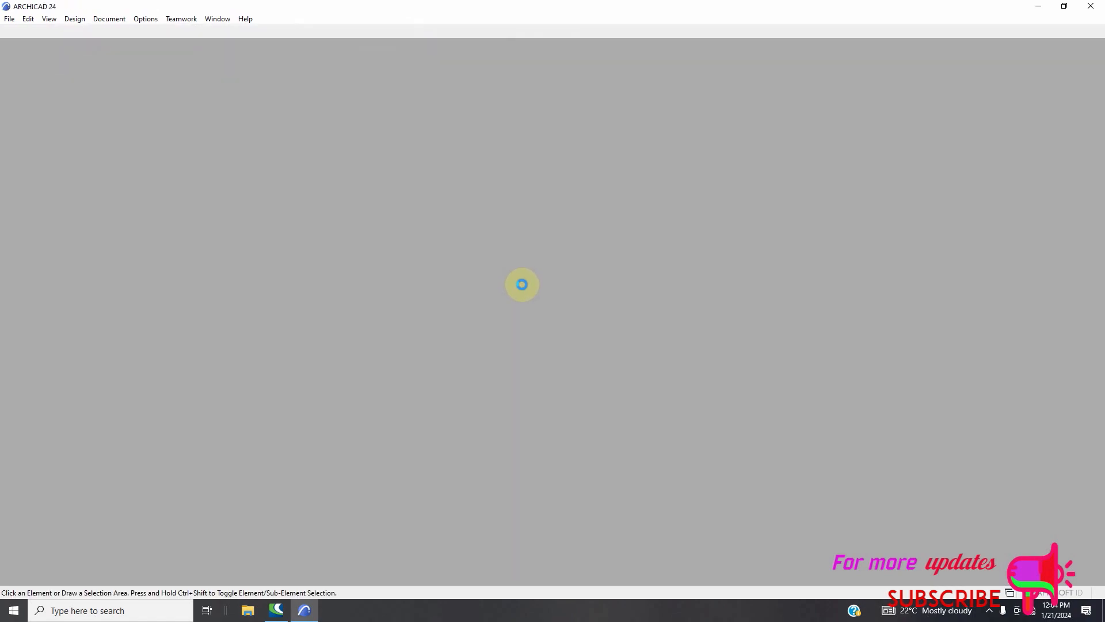
{"action": "left_click", "coordinate": [988, 613]}
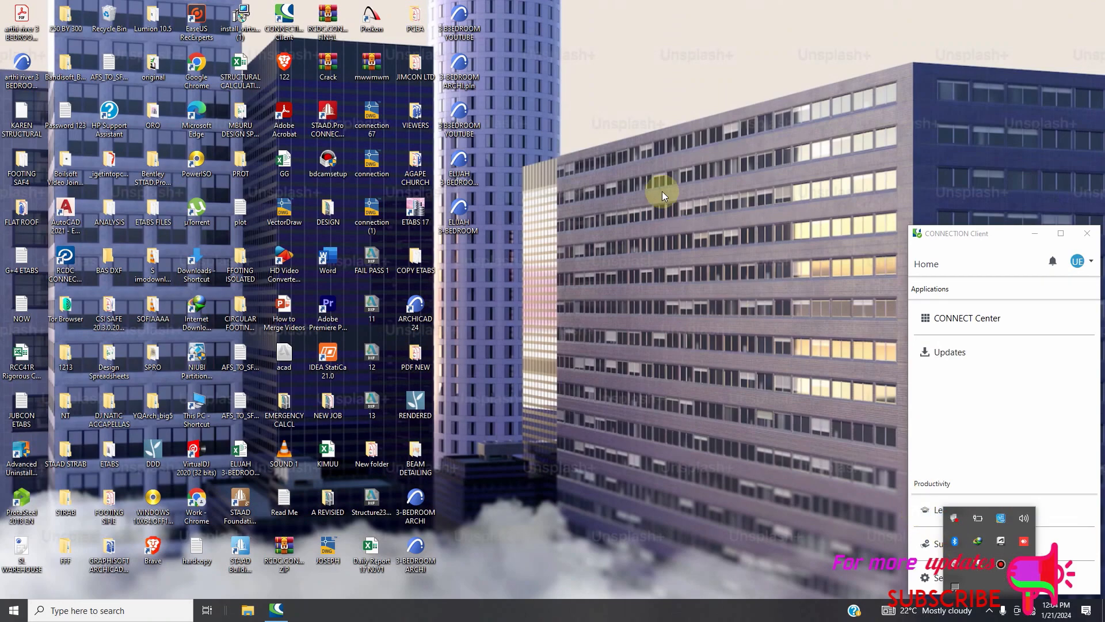
{"action": "left_click", "coordinate": [977, 517]}
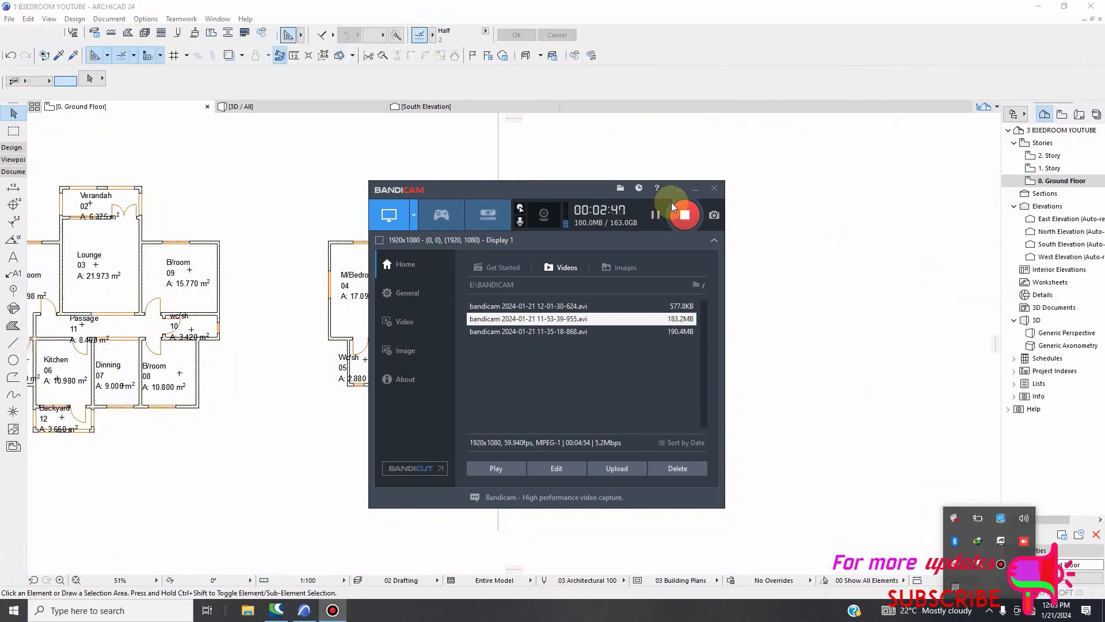
{"action": "left_click", "coordinate": [682, 213]}
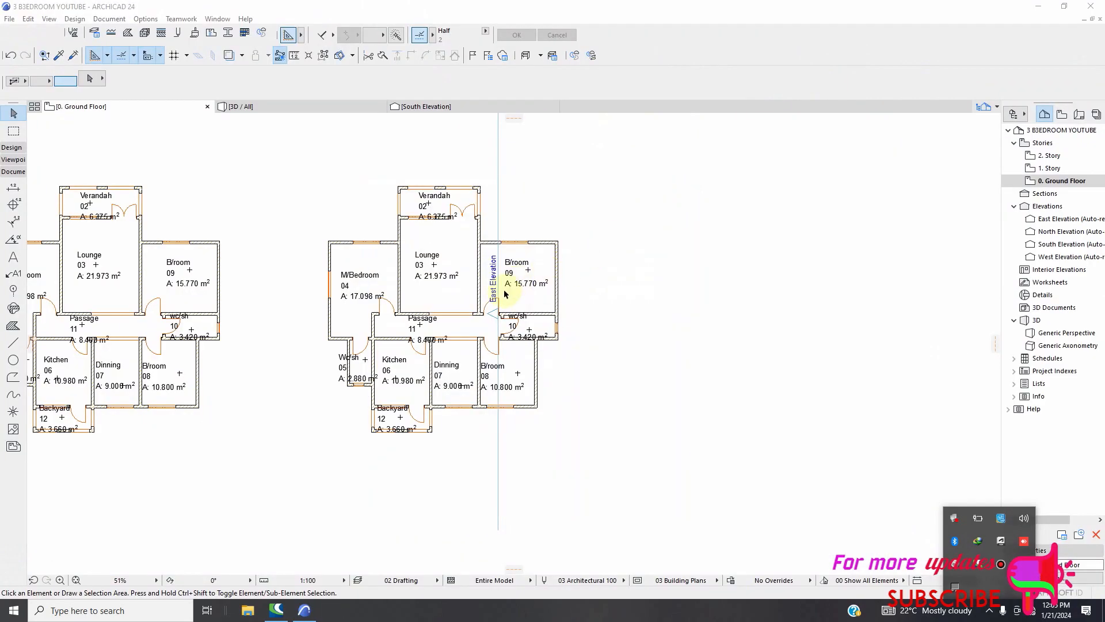
- Activate the Roof tool with multi-plane geometry for the eastern house on the 0. Ground Floor plan
{"action": "scroll", "coordinate": [450, 230], "scroll_direction": "up", "scroll_amount": 2}
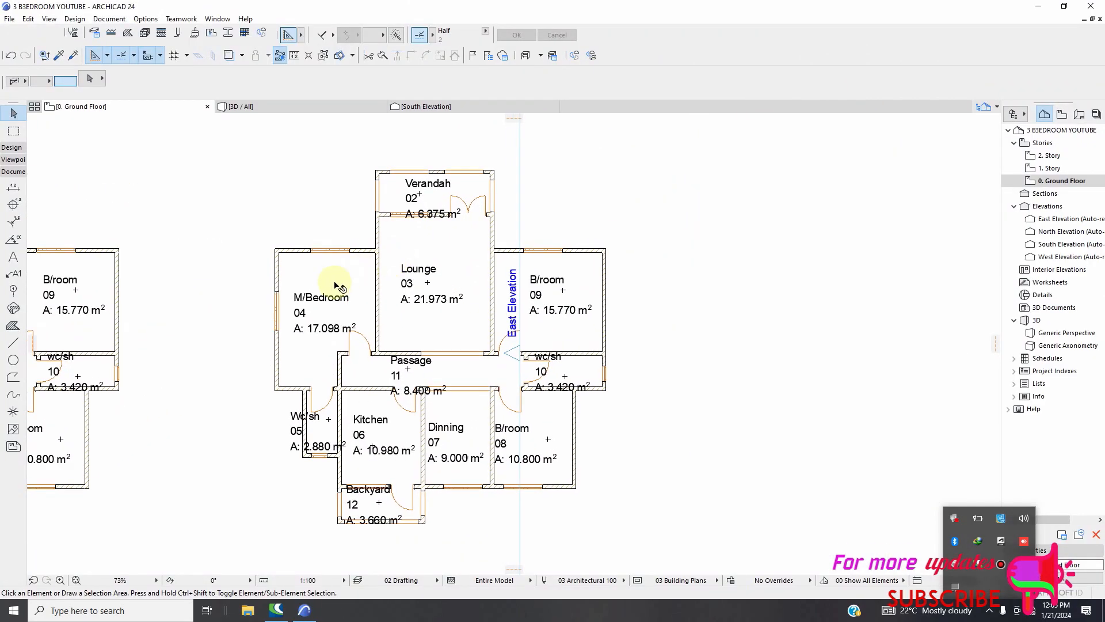
{"action": "scroll", "coordinate": [333, 352], "scroll_direction": "down", "scroll_amount": 1}
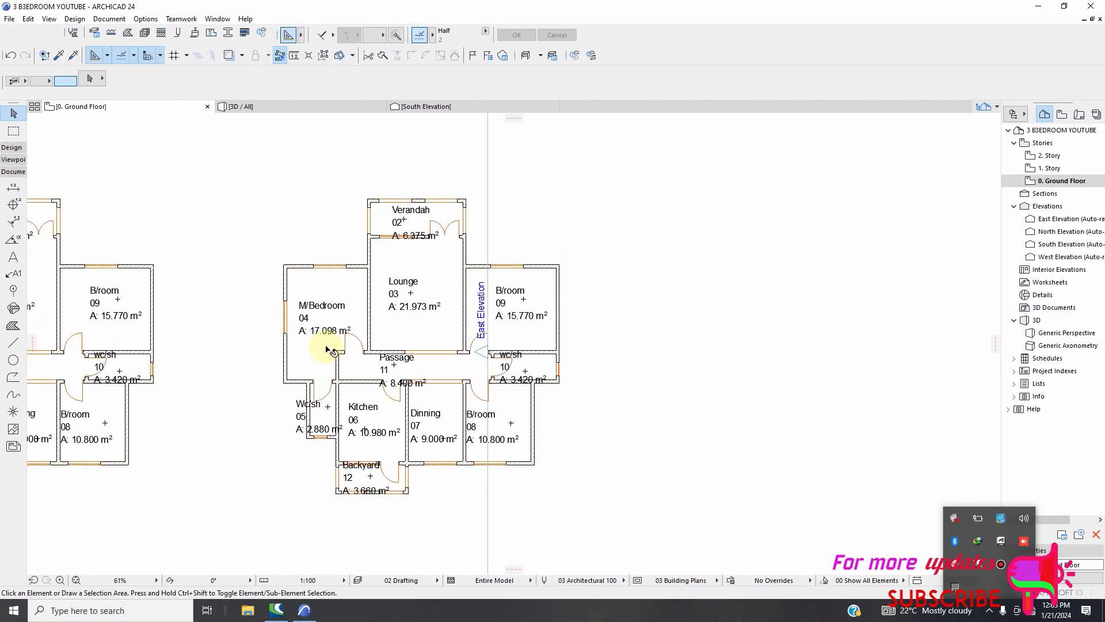
{"action": "left_click", "coordinate": [13, 148]}
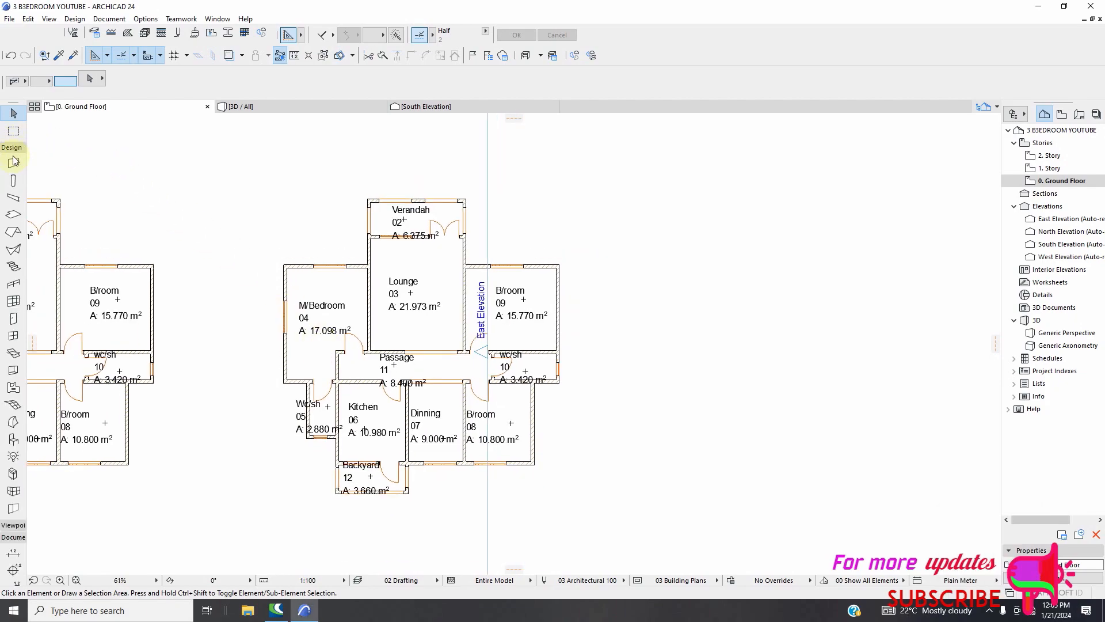
{"action": "left_click", "coordinate": [13, 231]}
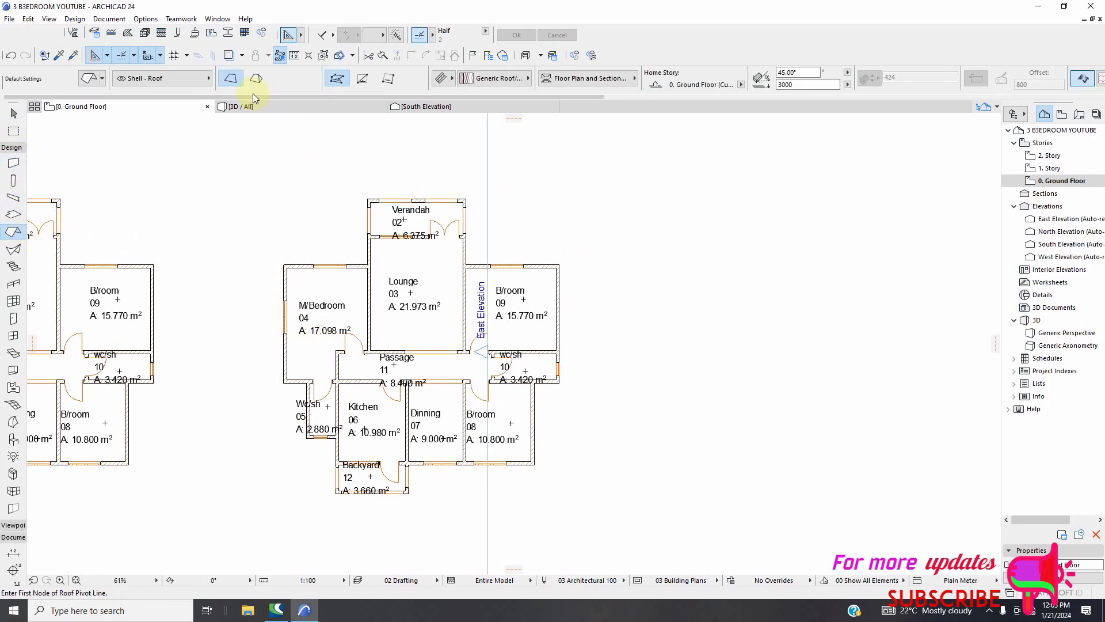
{"action": "left_click", "coordinate": [254, 79]}
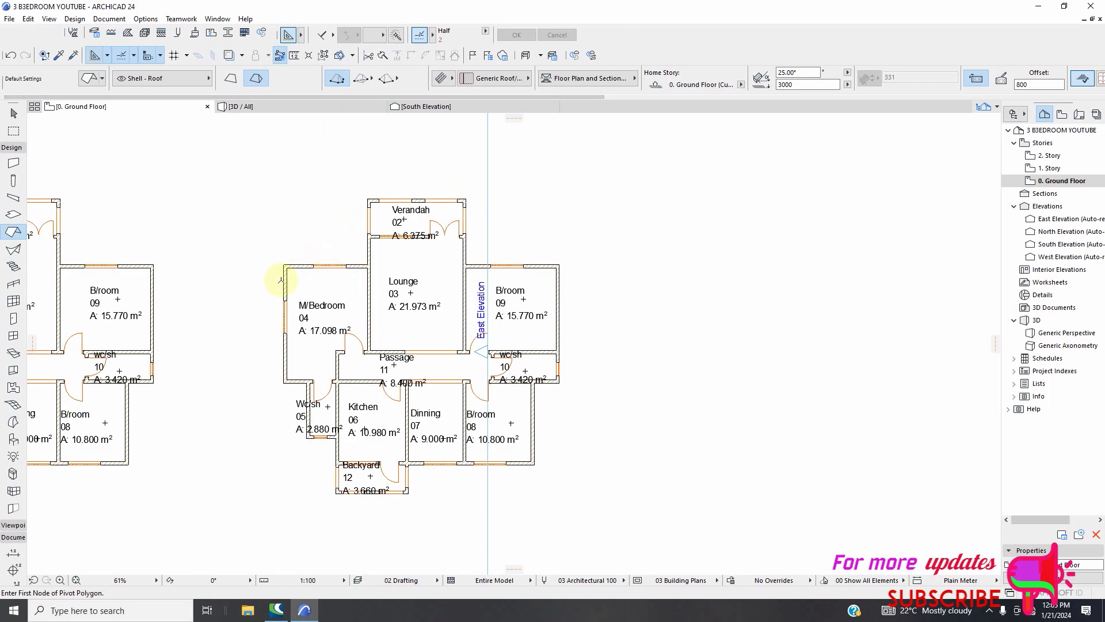
{"action": "scroll", "coordinate": [282, 276], "scroll_direction": "up", "scroll_amount": 2}
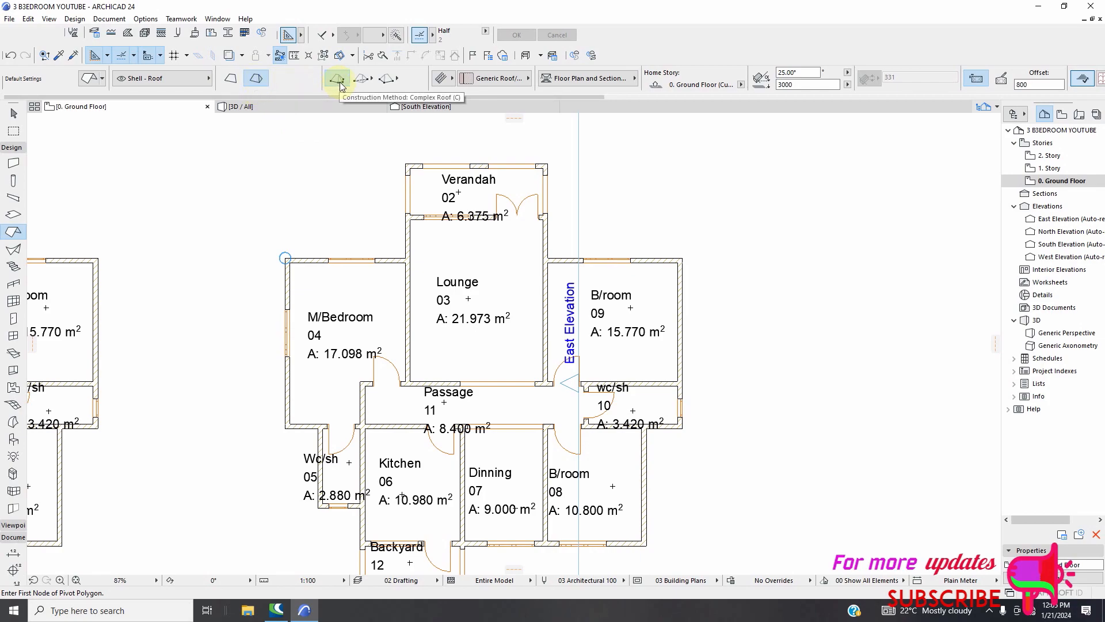
- Start the roof's pivot polygon at the M/Bedroom's outer upper corner and trace the walls around the verandah and B/room 09 to wc/sh 10
{"action": "left_click", "coordinate": [285, 258]}
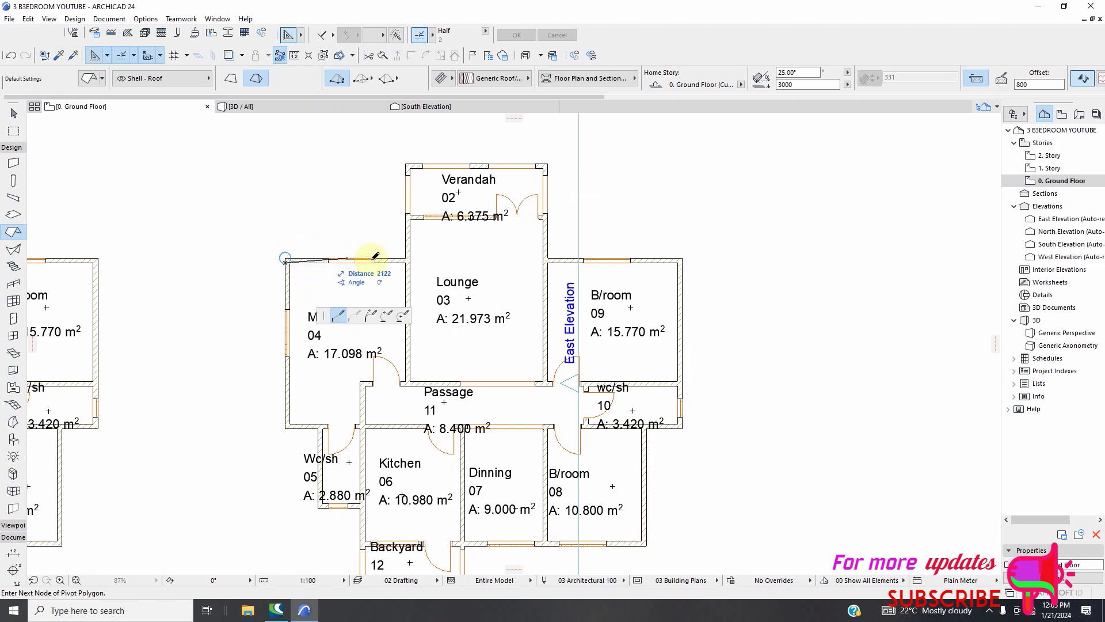
{"action": "left_click", "coordinate": [288, 257]}
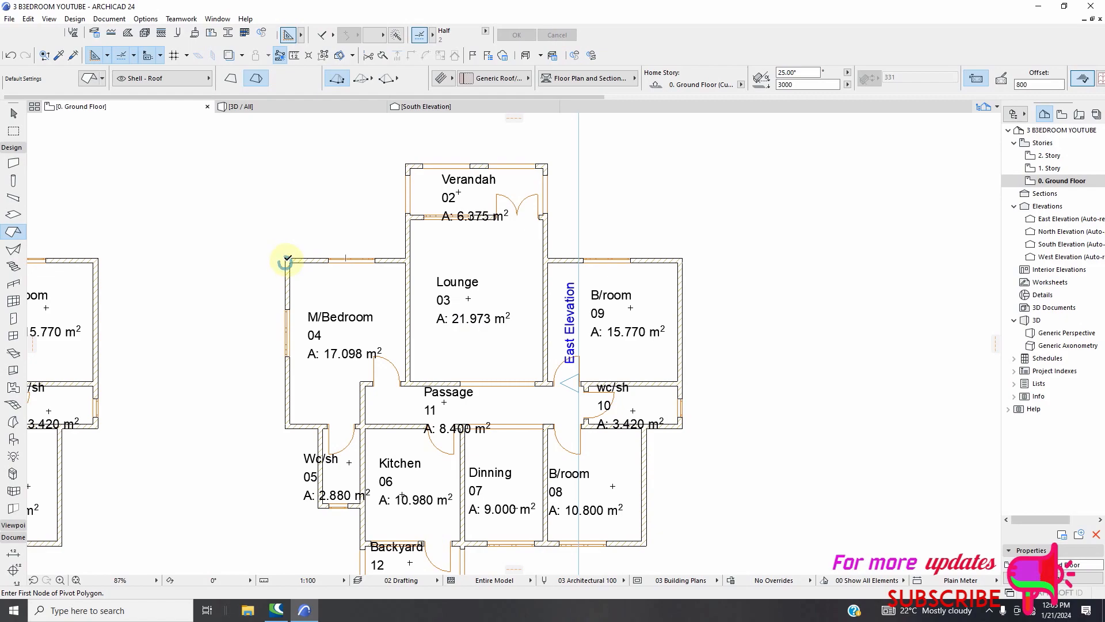
{"action": "left_click", "coordinate": [286, 259]}
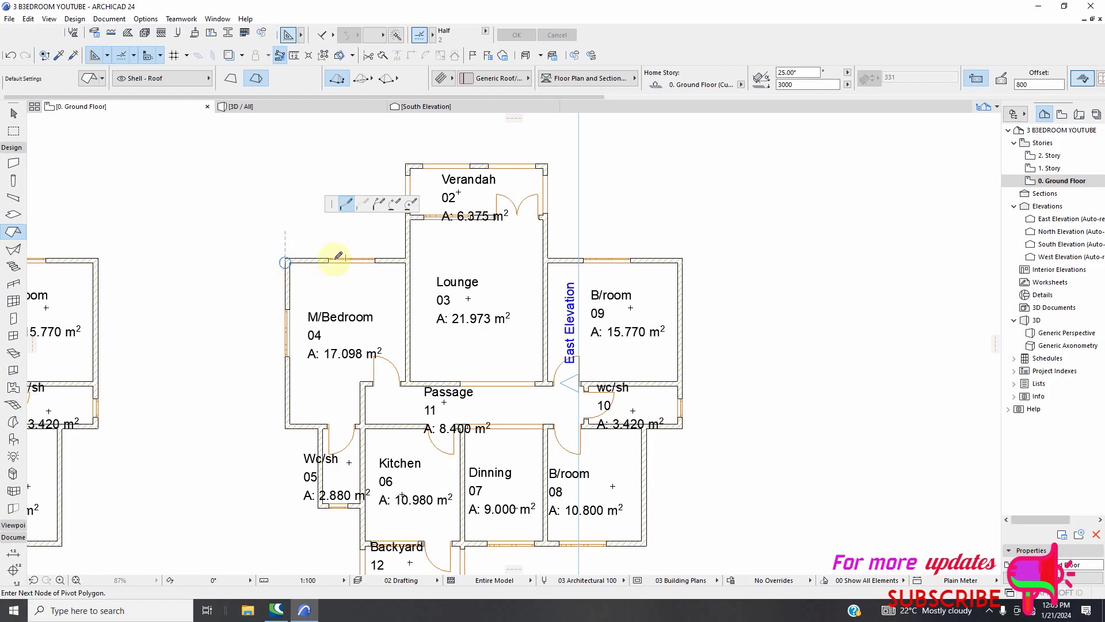
{"action": "left_click", "coordinate": [405, 258]}
{"action": "left_click", "coordinate": [405, 164]}
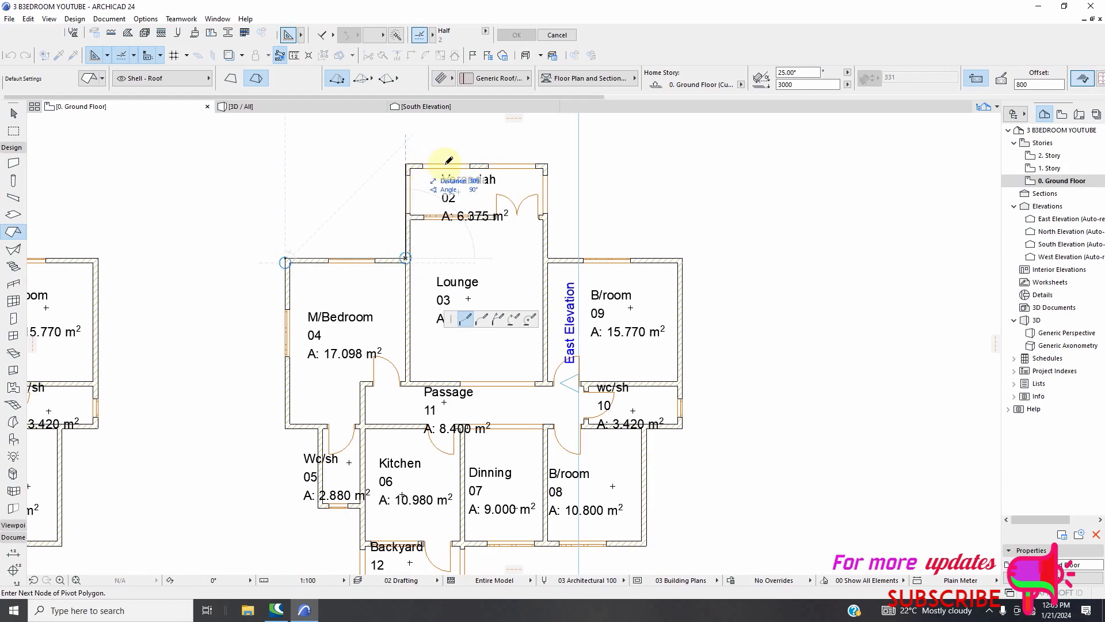
{"action": "left_click", "coordinate": [547, 164]}
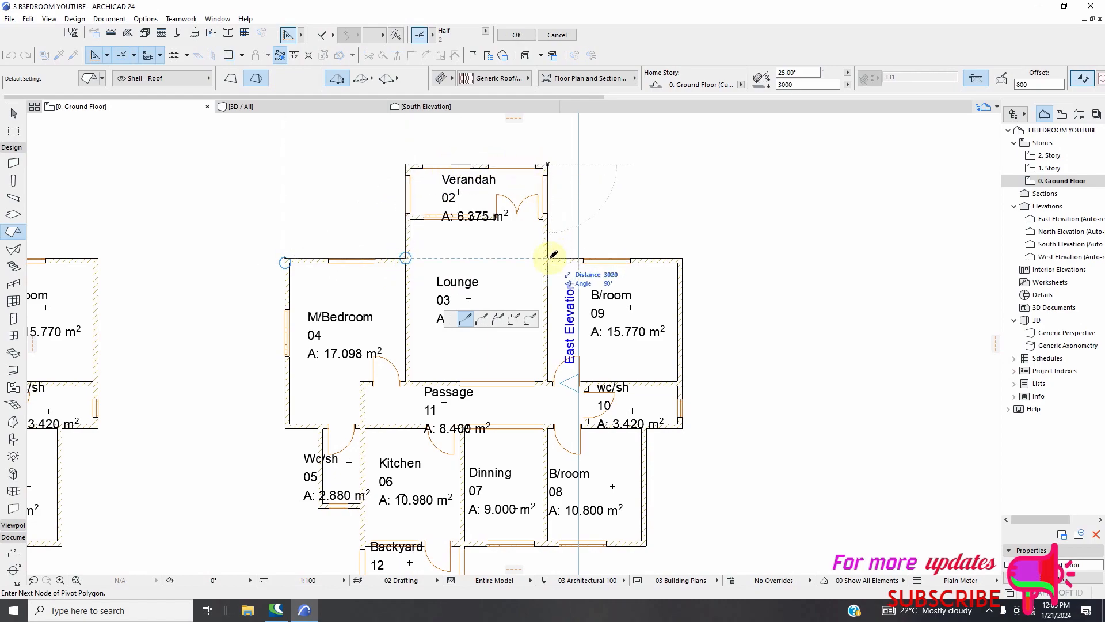
{"action": "left_click", "coordinate": [681, 258]}
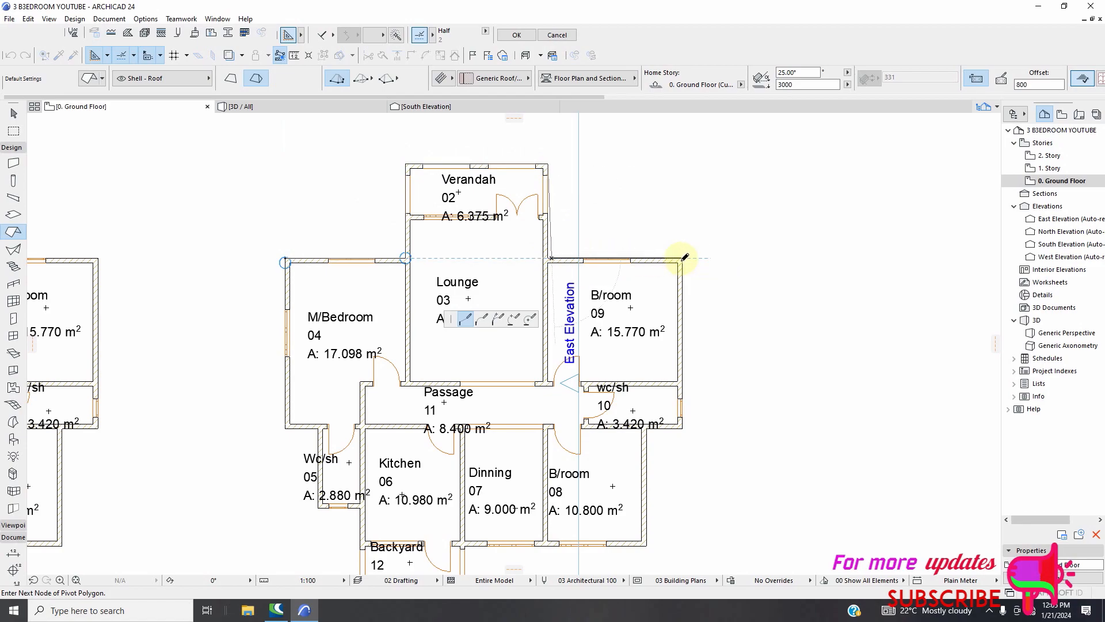
{"action": "left_click", "coordinate": [684, 426]}
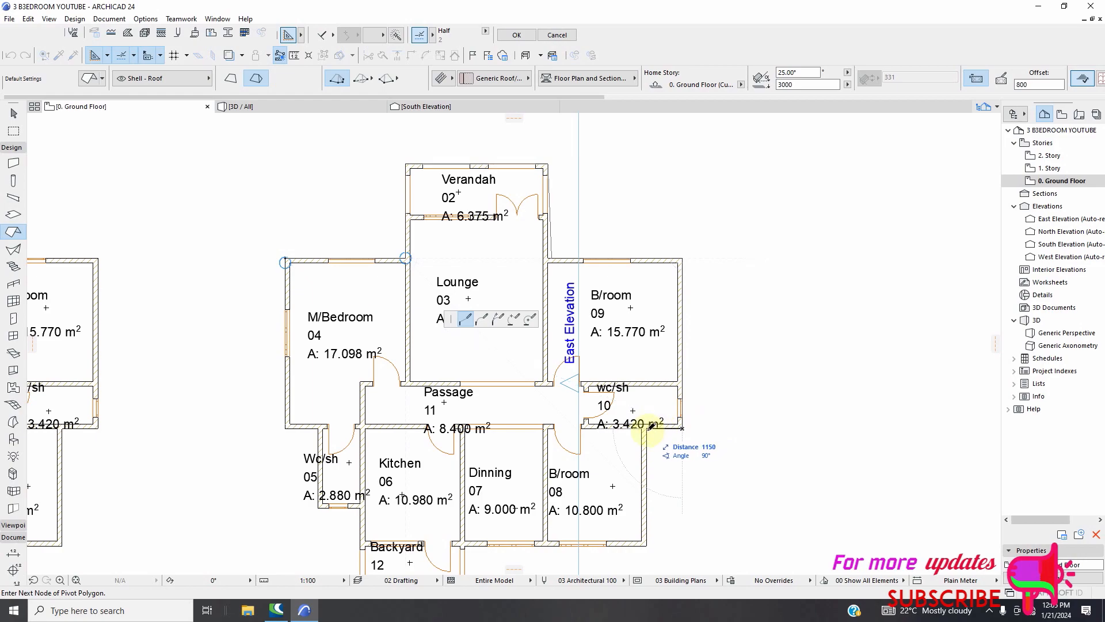
- Continue the pivot polygon around B/room 08, the dining room and the backyard to Wc/sh 05's outer corner, and complete the roof there
{"action": "scroll", "coordinate": [633, 417], "scroll_direction": "down", "scroll_amount": 2}
{"action": "scroll", "coordinate": [646, 477], "scroll_direction": "up", "scroll_amount": 4}
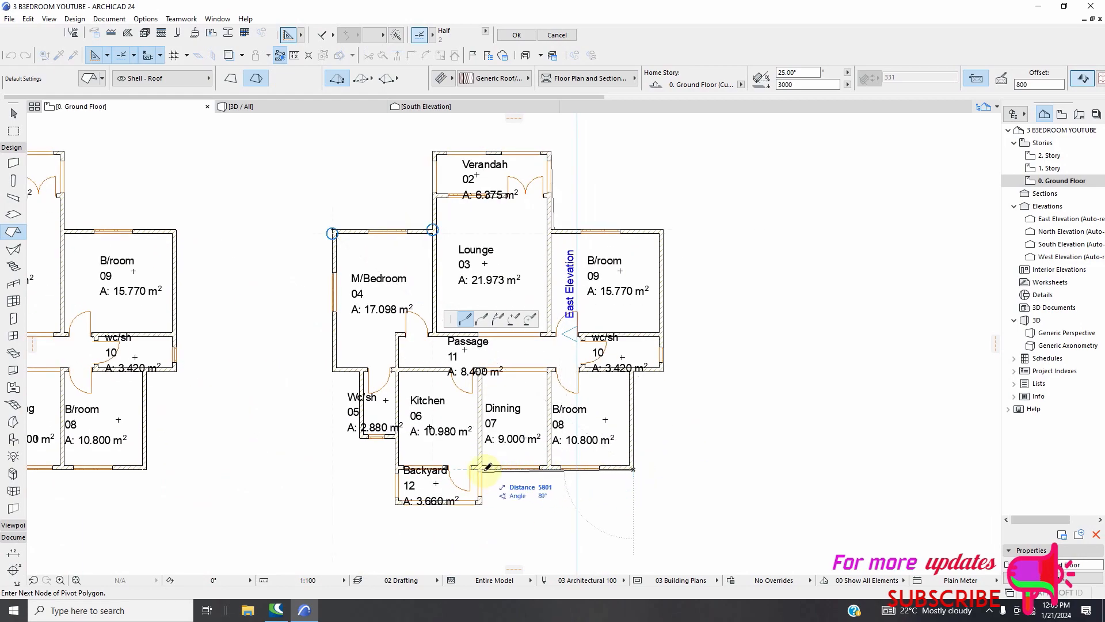
{"action": "scroll", "coordinate": [484, 467], "scroll_direction": "up", "scroll_amount": 2}
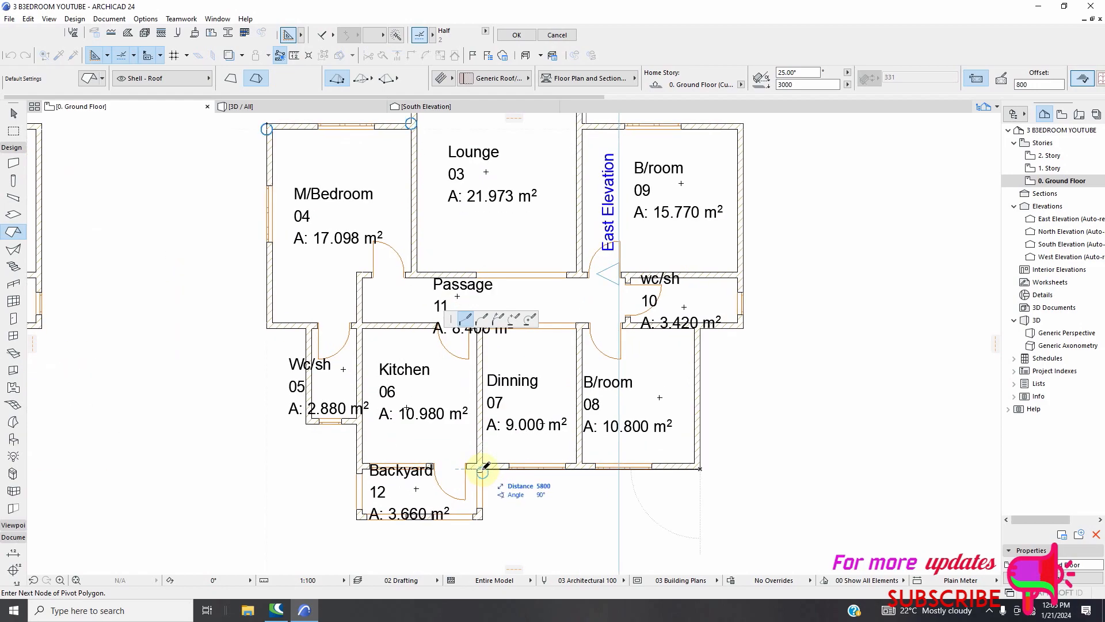
{"action": "scroll", "coordinate": [485, 466], "scroll_direction": "up", "scroll_amount": 2}
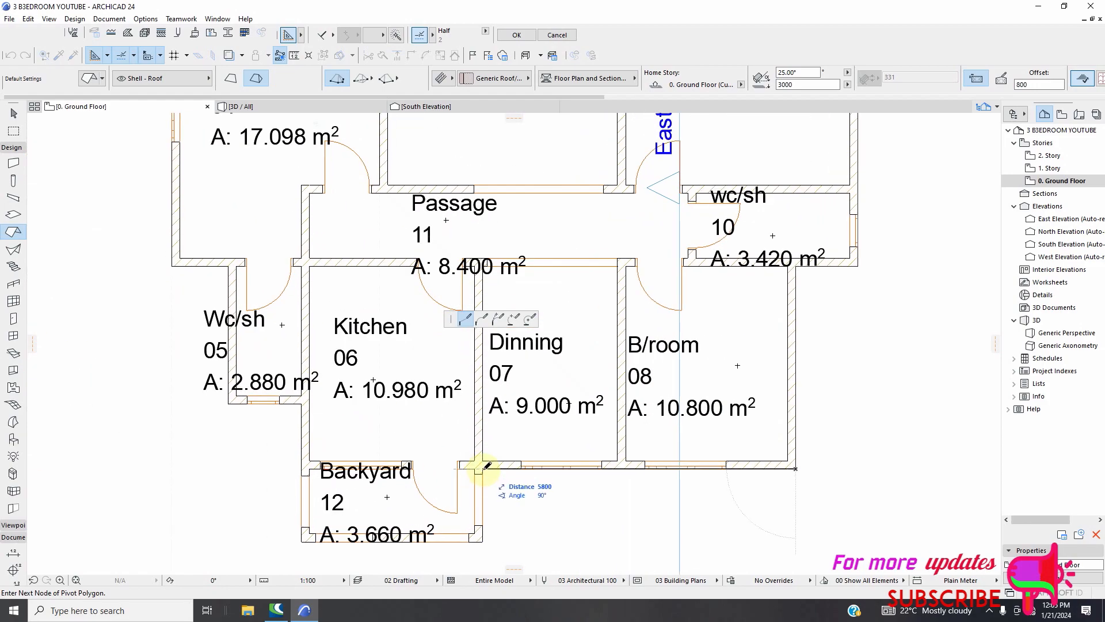
{"action": "left_click", "coordinate": [482, 469]}
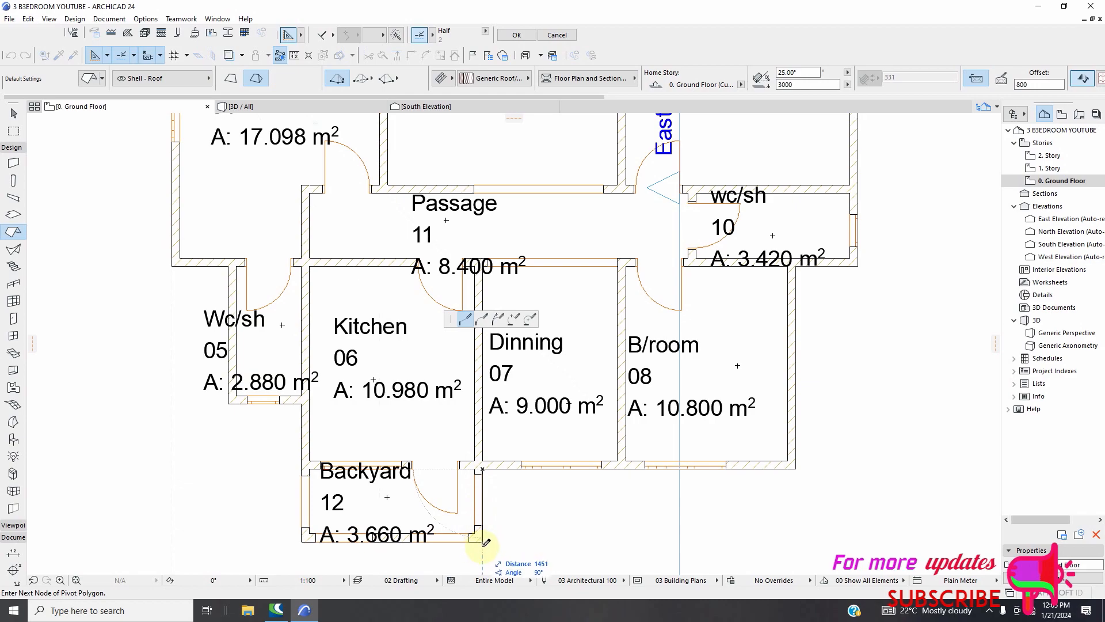
{"action": "left_click", "coordinate": [483, 540]}
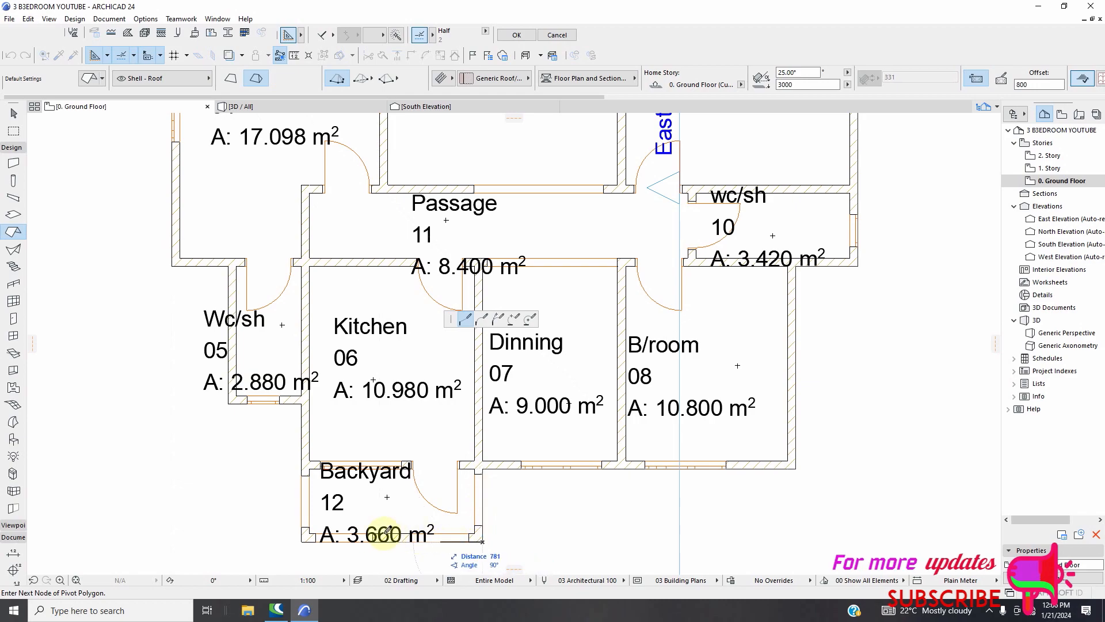
{"action": "left_click", "coordinate": [302, 540]}
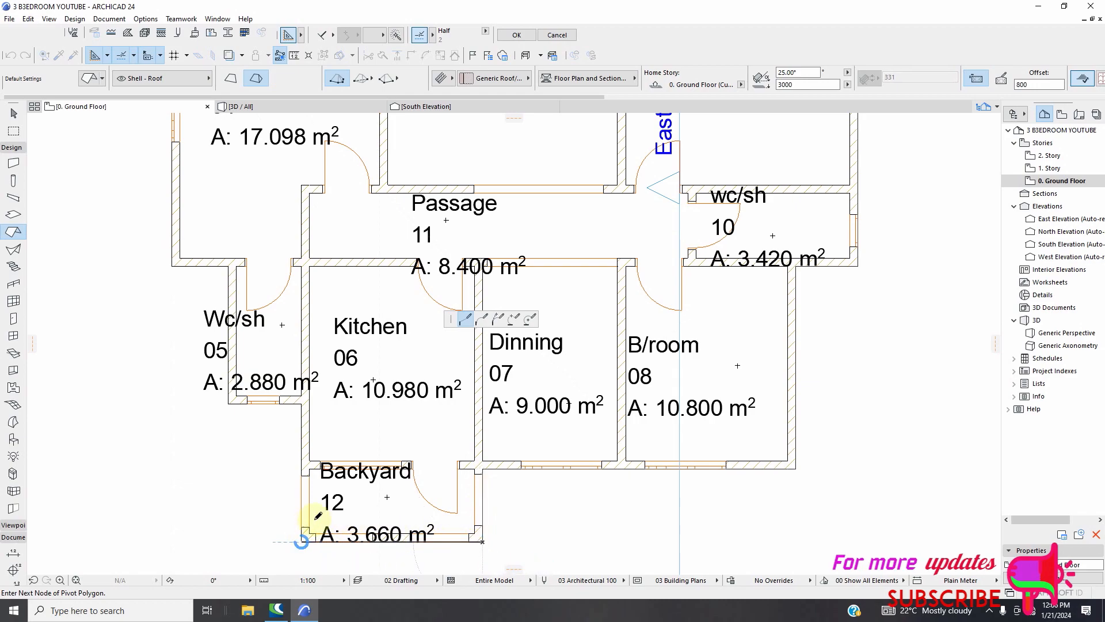
{"action": "left_click", "coordinate": [301, 403]}
{"action": "double_click", "coordinate": [229, 403]}
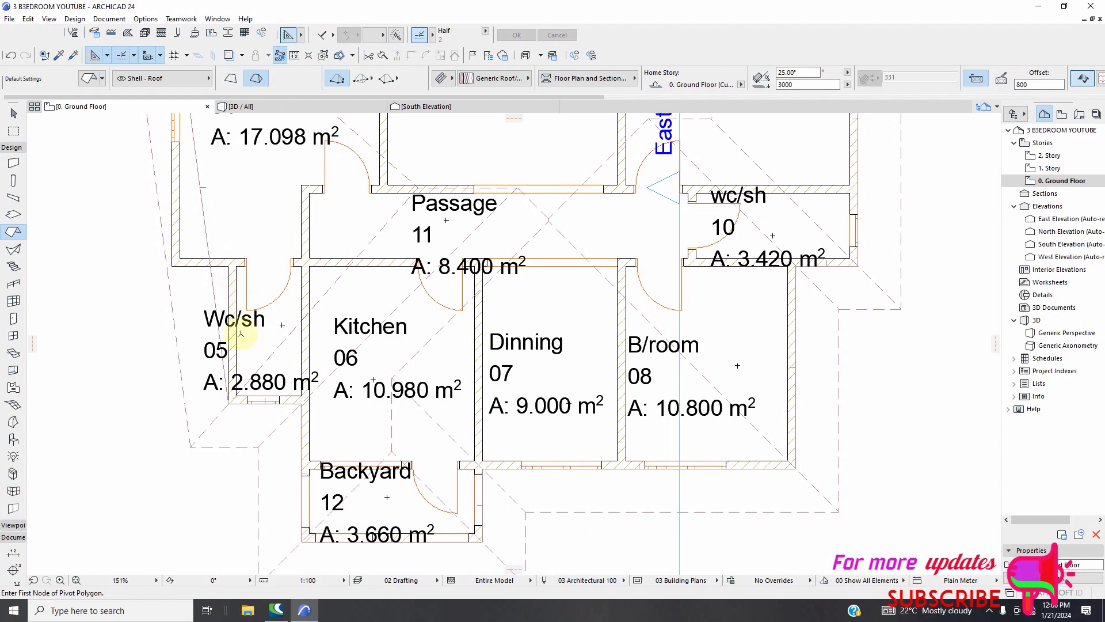
- Undo the multi-plane roof just placed over the eastern house
{"action": "scroll", "coordinate": [239, 332], "scroll_direction": "down", "scroll_amount": 5}
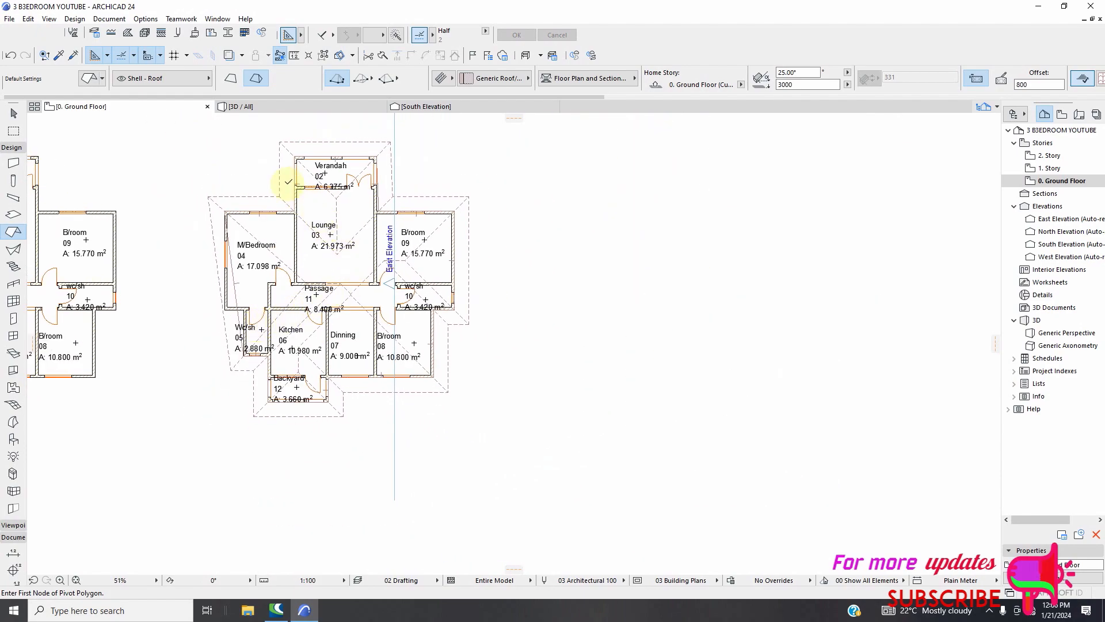
{"action": "left_click", "coordinate": [17, 55]}
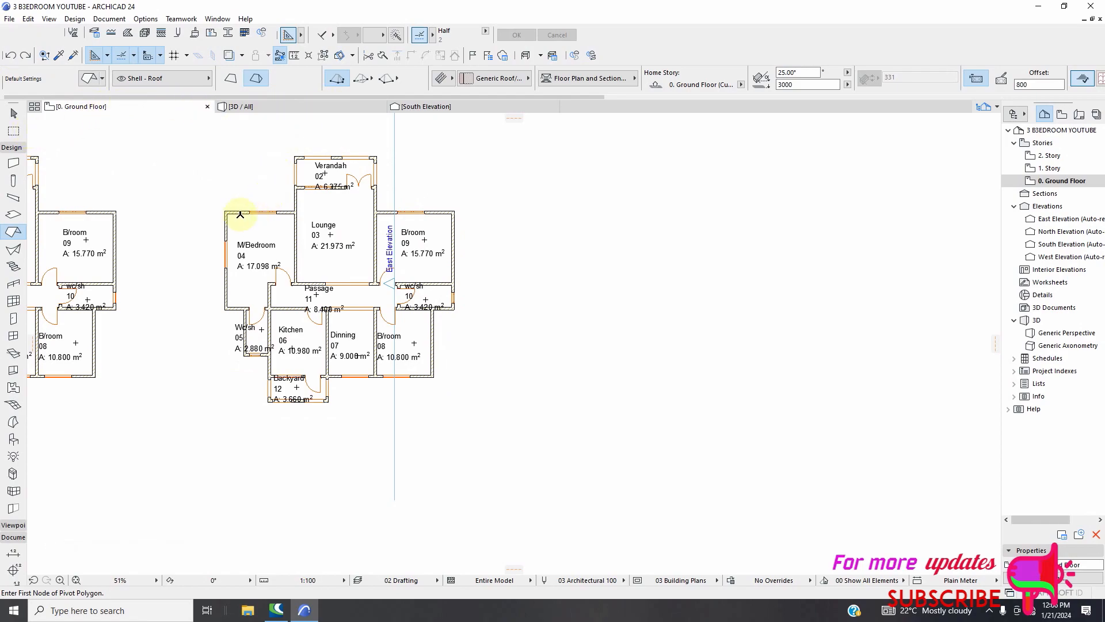
- Trace the roof's pivot polygon from the M/Bedroom's outer upper corner around the verandah and B/room 09 to wc/sh 10's outer lower corner
{"action": "scroll", "coordinate": [236, 218], "scroll_direction": "up", "scroll_amount": 2}
{"action": "scroll", "coordinate": [225, 216], "scroll_direction": "up", "scroll_amount": 3}
{"action": "left_click", "coordinate": [219, 196]}
{"action": "scroll", "coordinate": [253, 224], "scroll_direction": "down", "scroll_amount": 3}
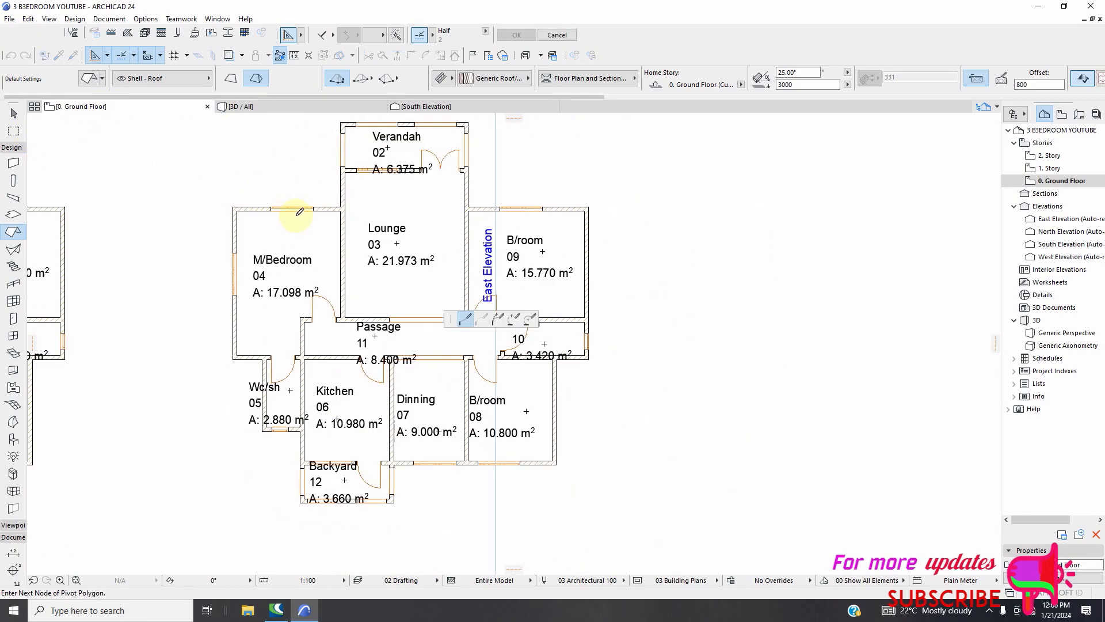
{"action": "left_click", "coordinate": [339, 206]}
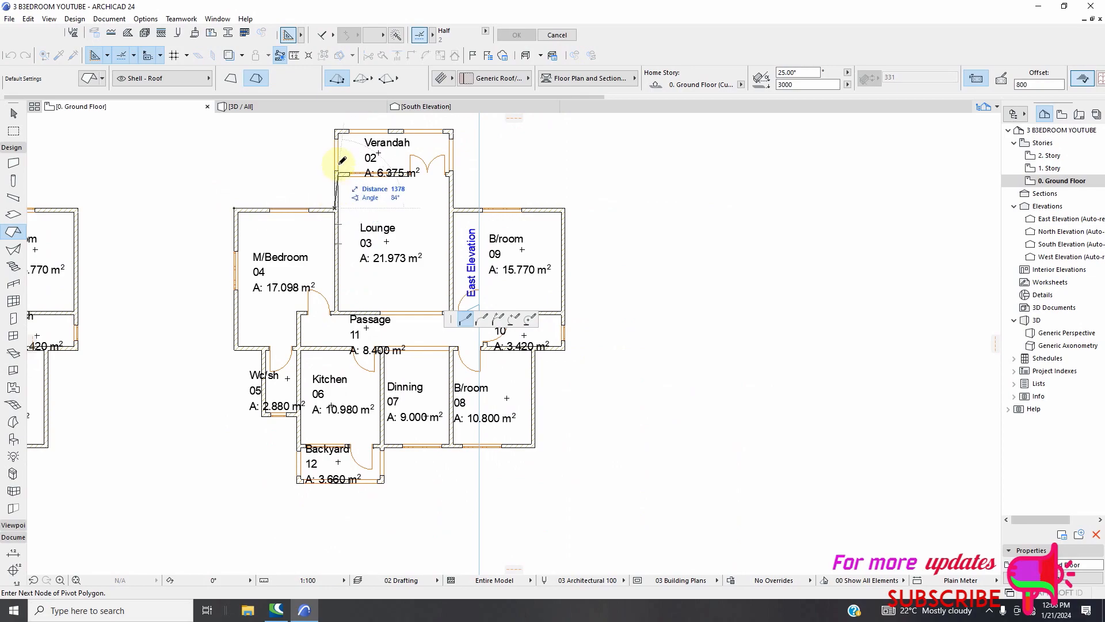
{"action": "left_click", "coordinate": [335, 129]}
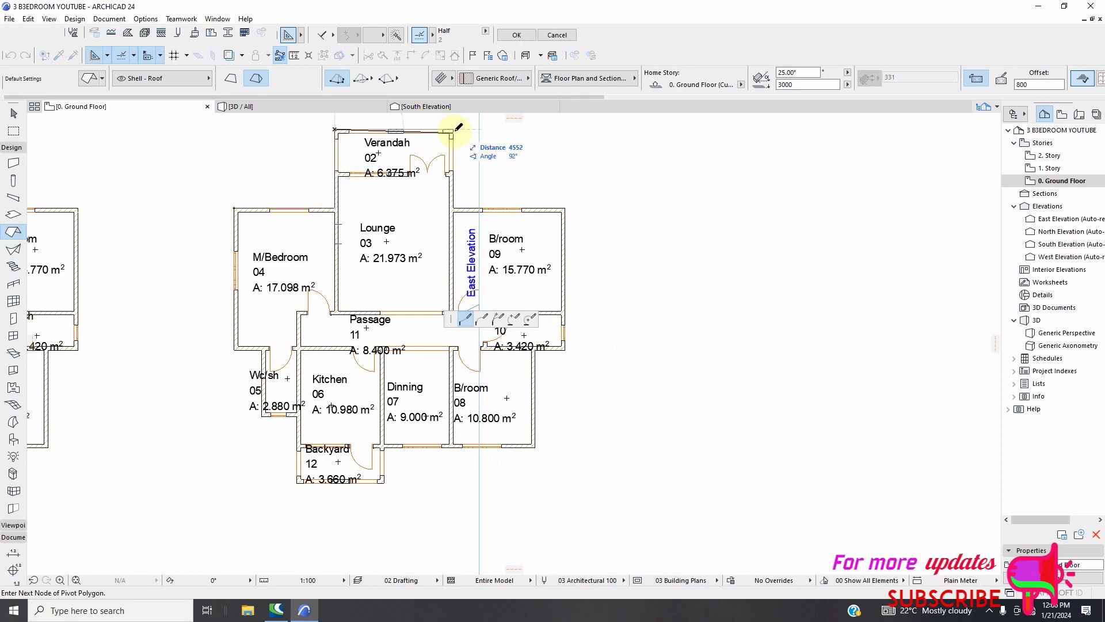
{"action": "left_click", "coordinate": [452, 130]}
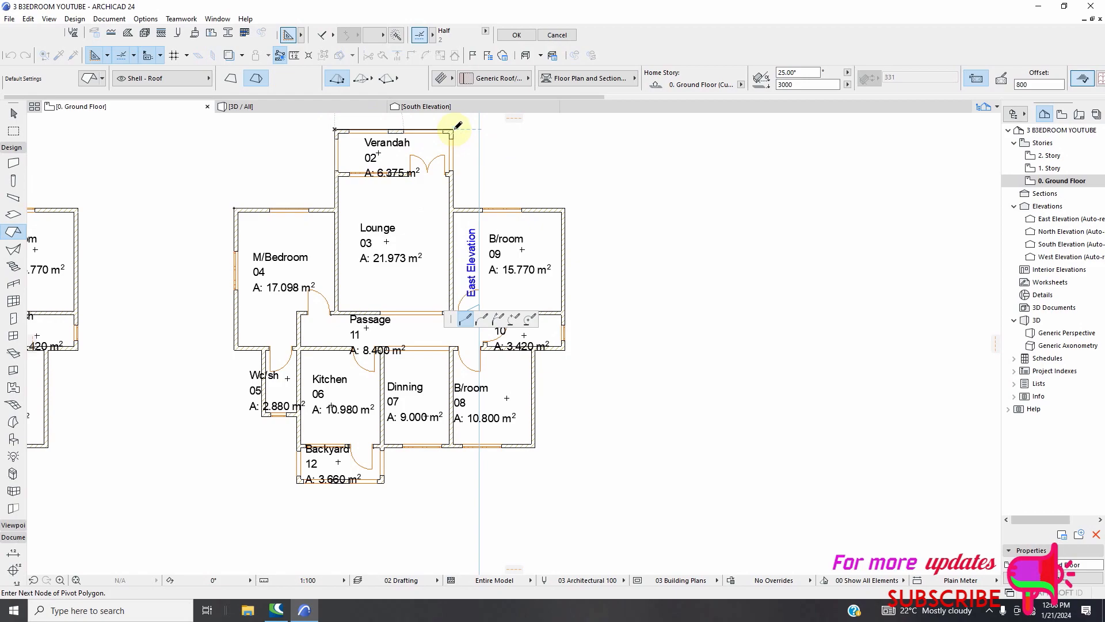
{"action": "left_click", "coordinate": [453, 208]}
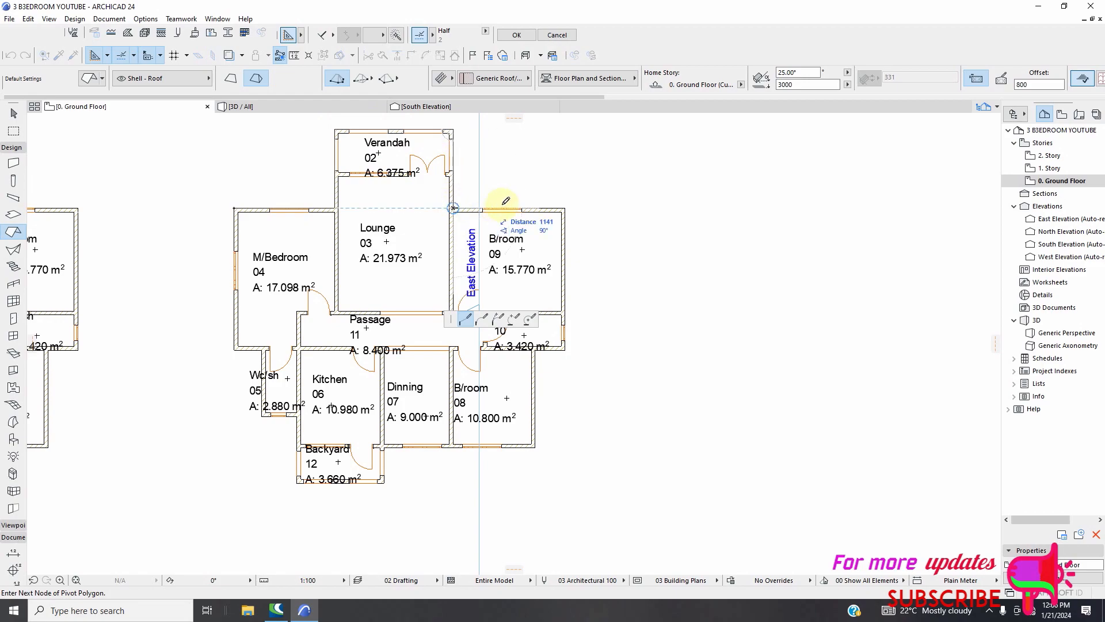
{"action": "left_click", "coordinate": [565, 209]}
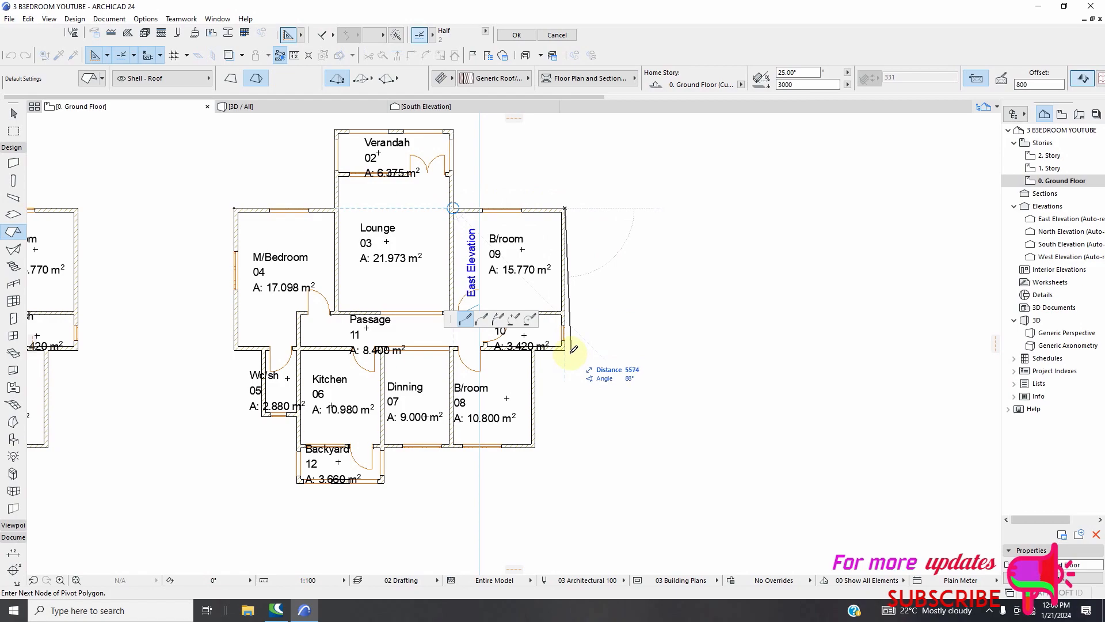
{"action": "left_click", "coordinate": [564, 349]}
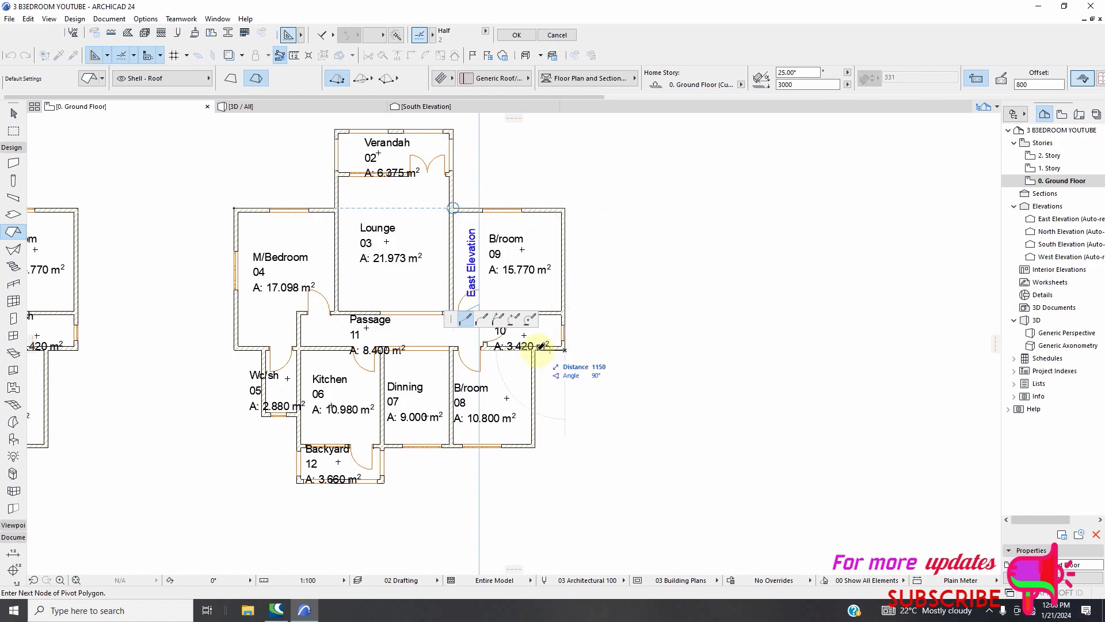
- Continue the pivot polygon around B/room 08, the backyard and Wc/sh 05, and close the multi-plane roof at the M/Bedroom starting corner
{"action": "left_click", "coordinate": [535, 350]}
{"action": "left_click", "coordinate": [534, 447]}
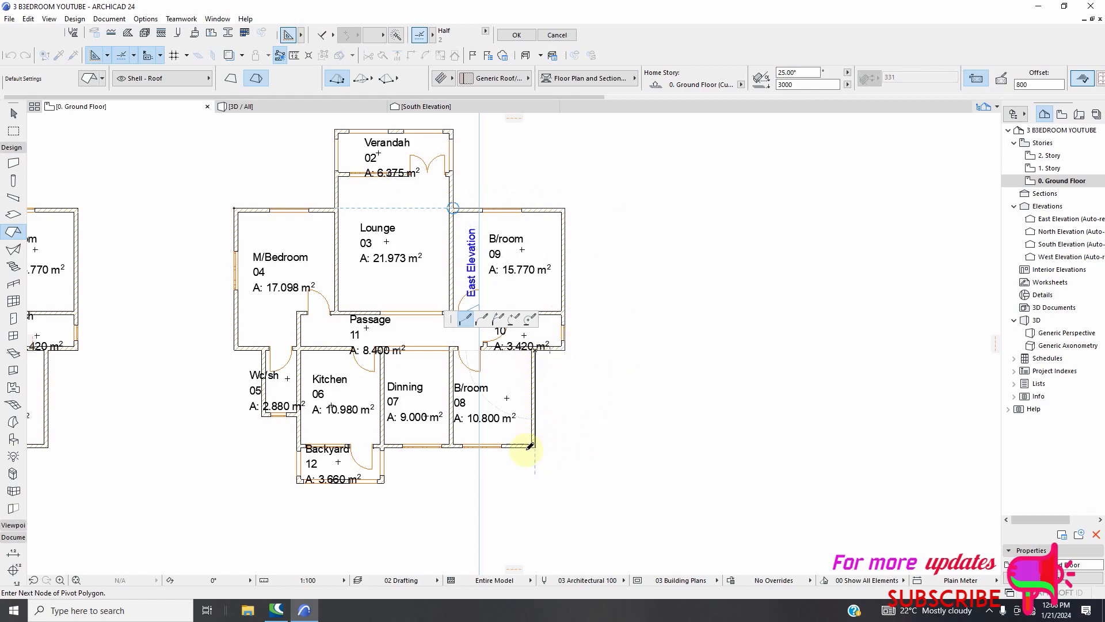
{"action": "left_click", "coordinate": [382, 446]}
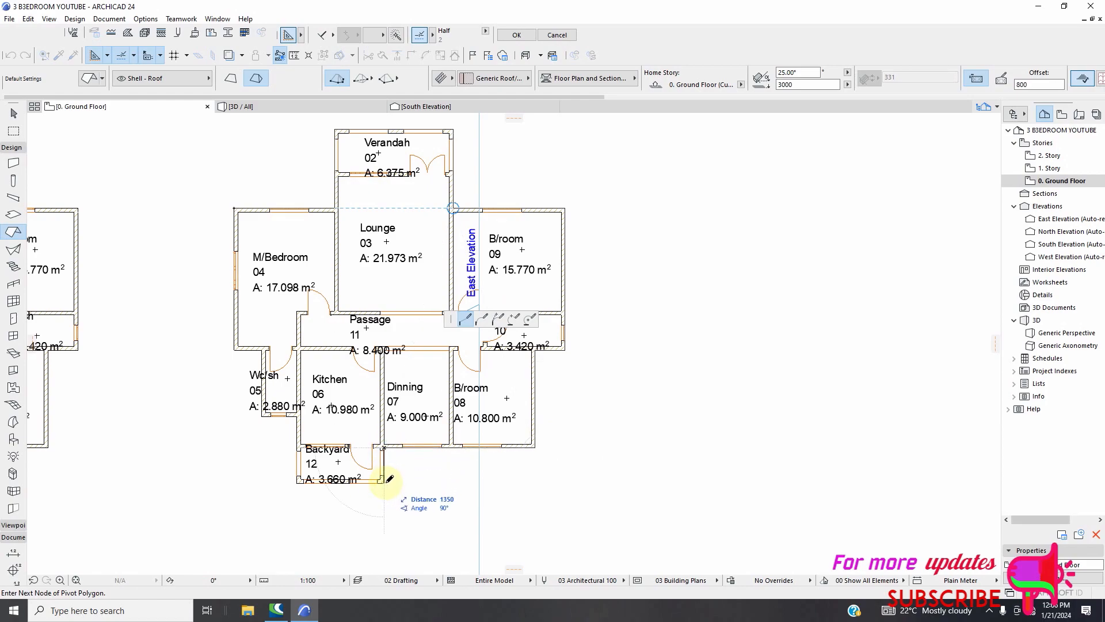
{"action": "left_click", "coordinate": [384, 483]}
{"action": "left_click", "coordinate": [297, 482]}
{"action": "left_click", "coordinate": [297, 416]}
{"action": "left_click", "coordinate": [263, 415]}
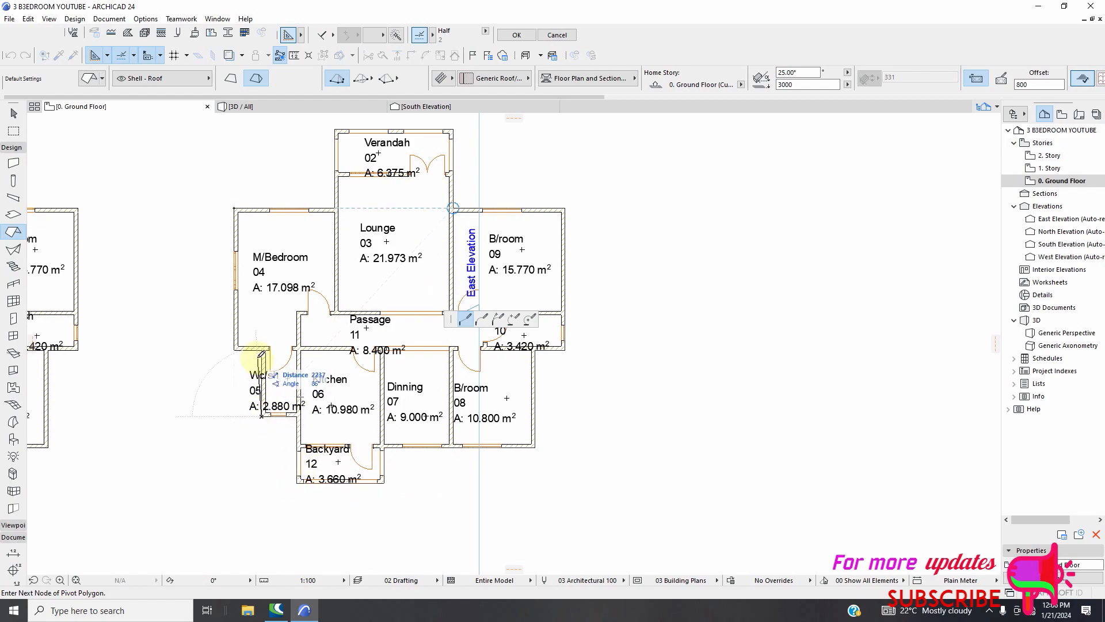
{"action": "left_click", "coordinate": [263, 349]}
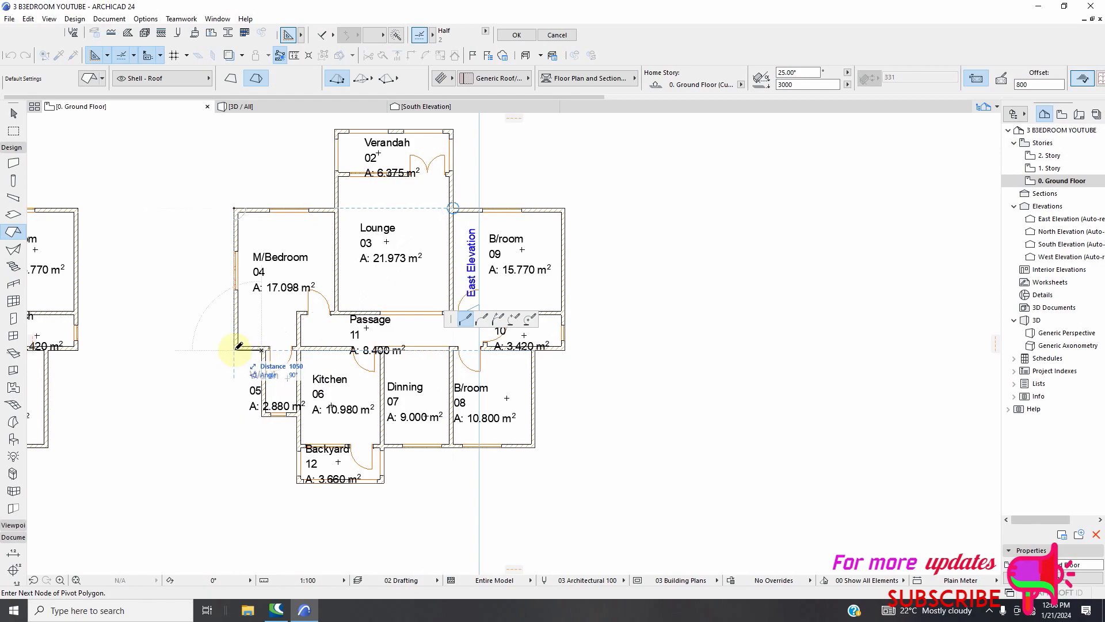
{"action": "left_click", "coordinate": [235, 349]}
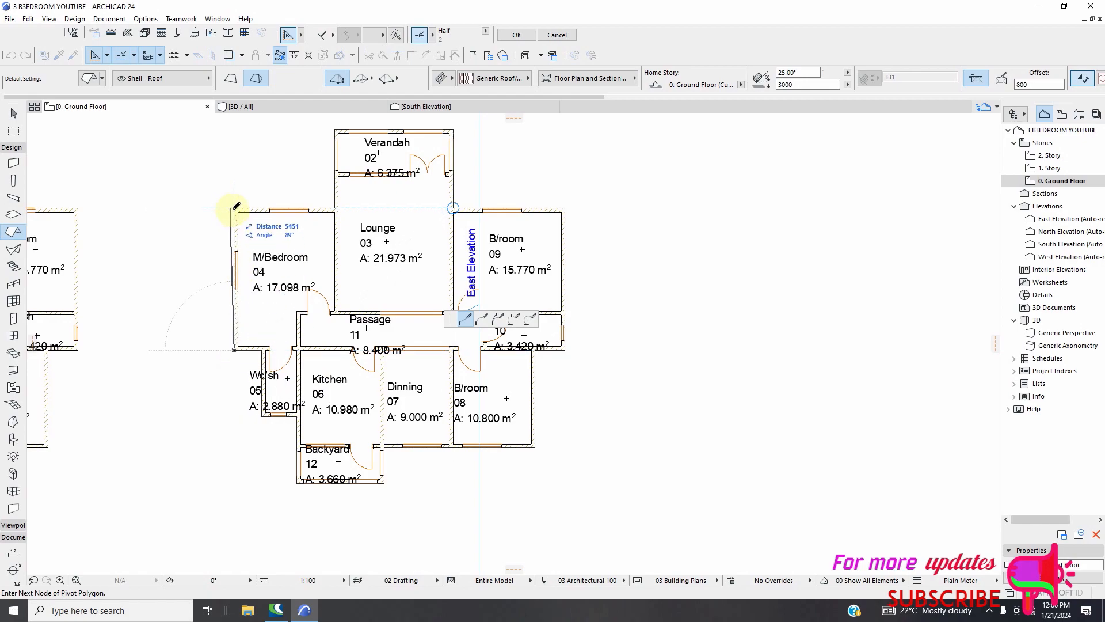
{"action": "left_click", "coordinate": [235, 210]}
{"action": "scroll", "coordinate": [257, 243], "scroll_direction": "down", "scroll_amount": 5}
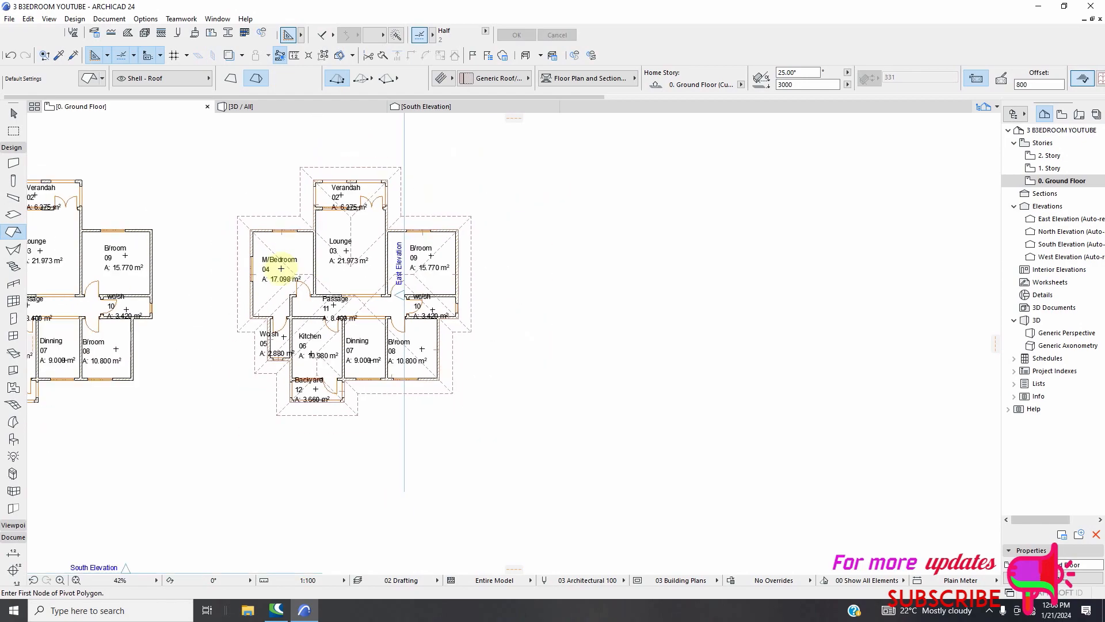
- Inspect the eastern house's new roof in the 3D view, orbiting around both houses
{"action": "left_click", "coordinate": [269, 107]}
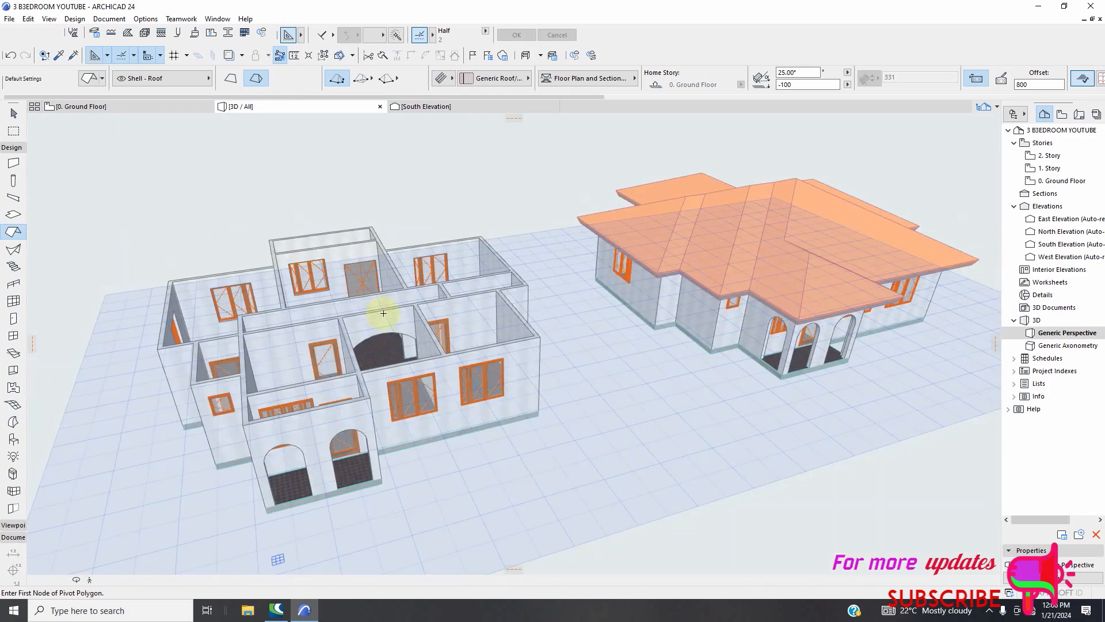
{"action": "scroll", "coordinate": [816, 278], "scroll_direction": "up", "scroll_amount": 5}
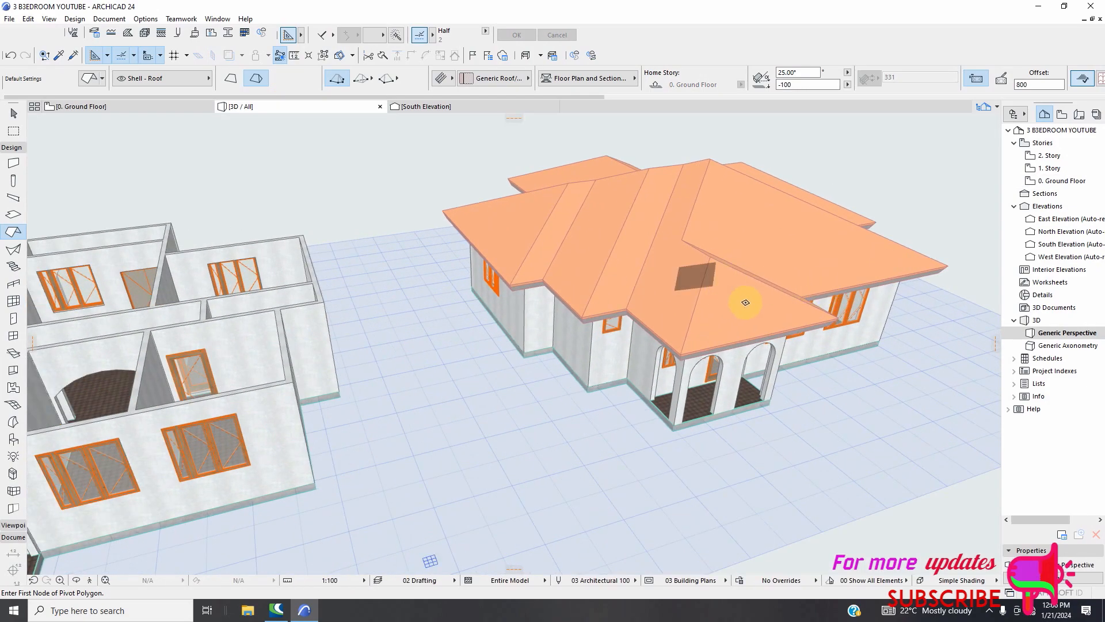
{"action": "scroll", "coordinate": [705, 302], "scroll_direction": "up", "scroll_amount": 2}
{"action": "scroll", "coordinate": [649, 304], "scroll_direction": "down", "scroll_amount": 4}
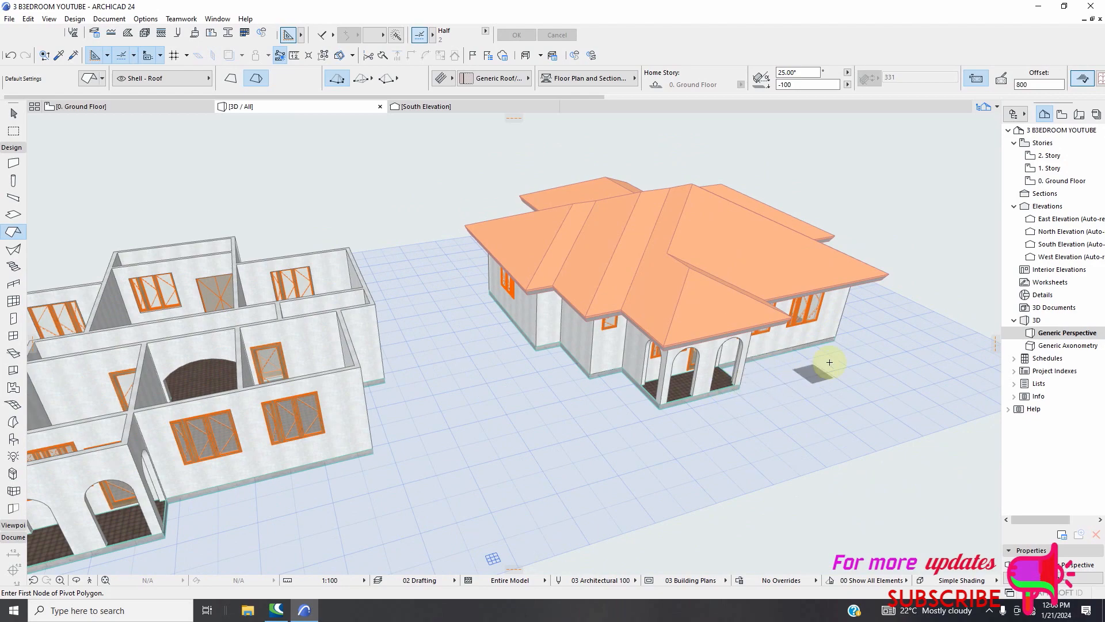
{"action": "key", "text": "Escape"}
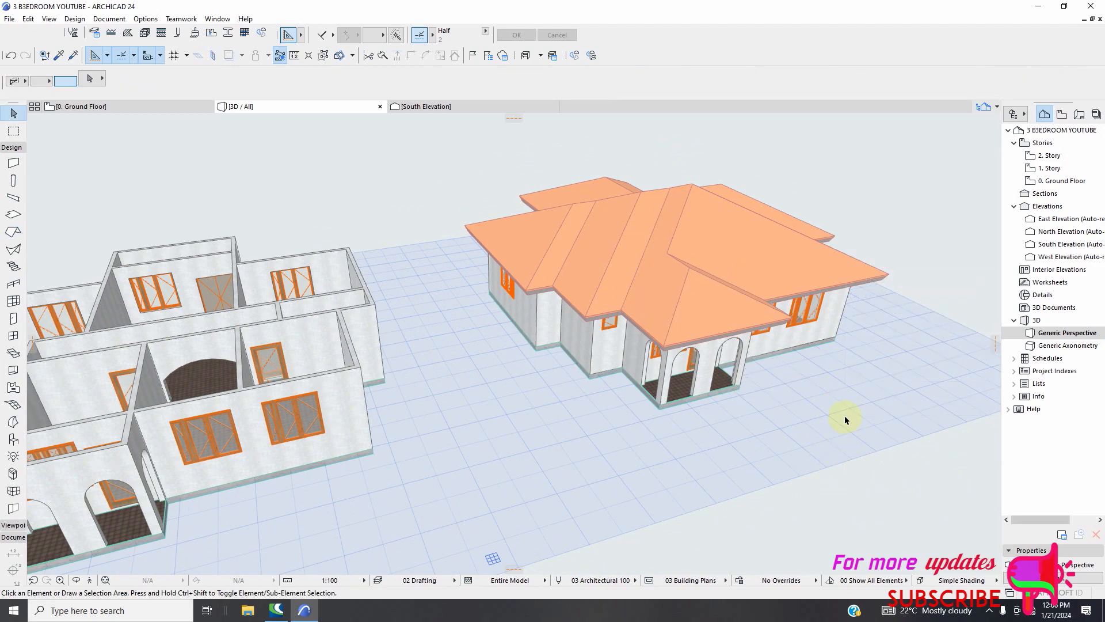
{"action": "right_click", "coordinate": [828, 385]}
{"action": "left_click", "coordinate": [841, 315]}
{"action": "left_click_drag", "start_coordinate": [841, 336], "coordinate": [189, 141]}
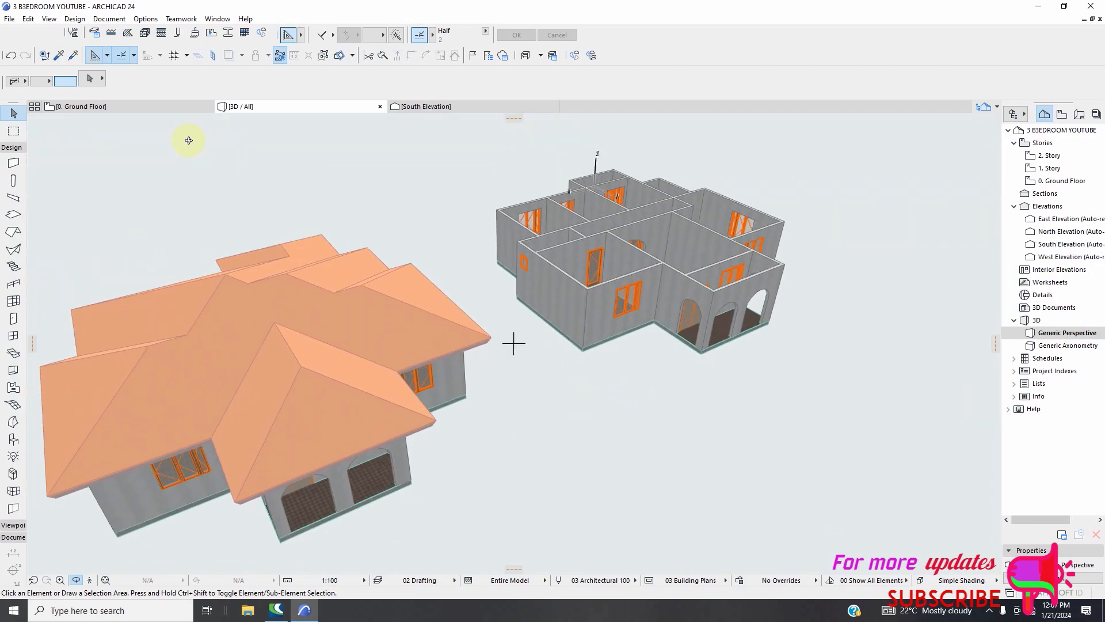
- Copy the eastern house's roof on the 0. Ground Floor plan with Drag Multiple Copies, placing one copy in the empty area directly east
{"action": "left_click", "coordinate": [160, 108]}
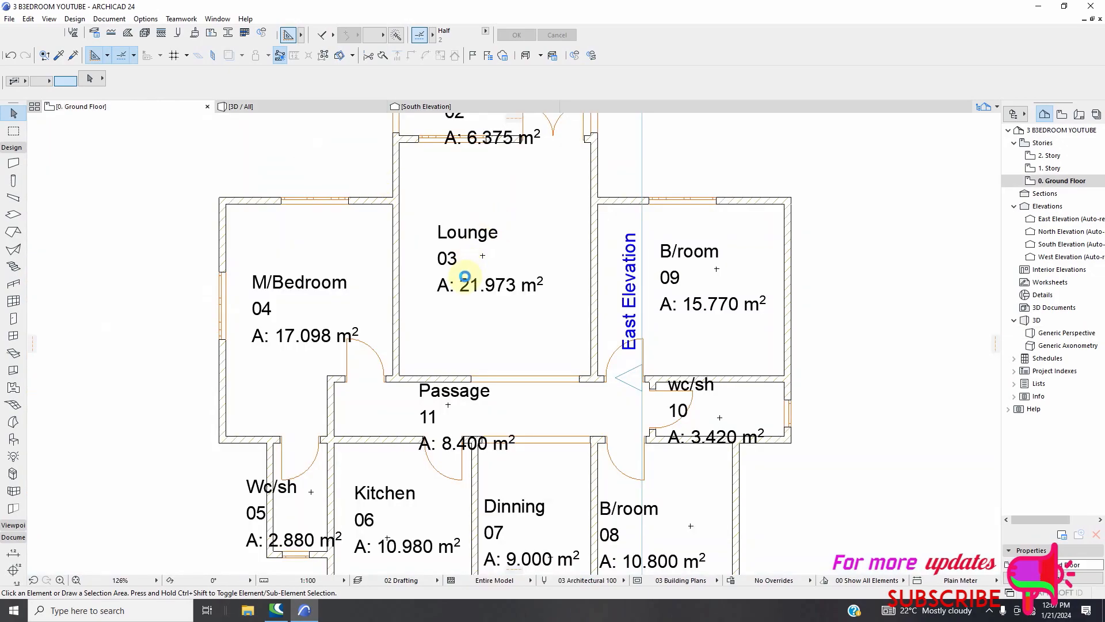
{"action": "scroll", "coordinate": [464, 278], "scroll_direction": "down", "scroll_amount": 5}
{"action": "scroll", "coordinate": [370, 251], "scroll_direction": "up", "scroll_amount": 5}
{"action": "left_click", "coordinate": [381, 237]}
{"action": "right_click", "coordinate": [313, 185]}
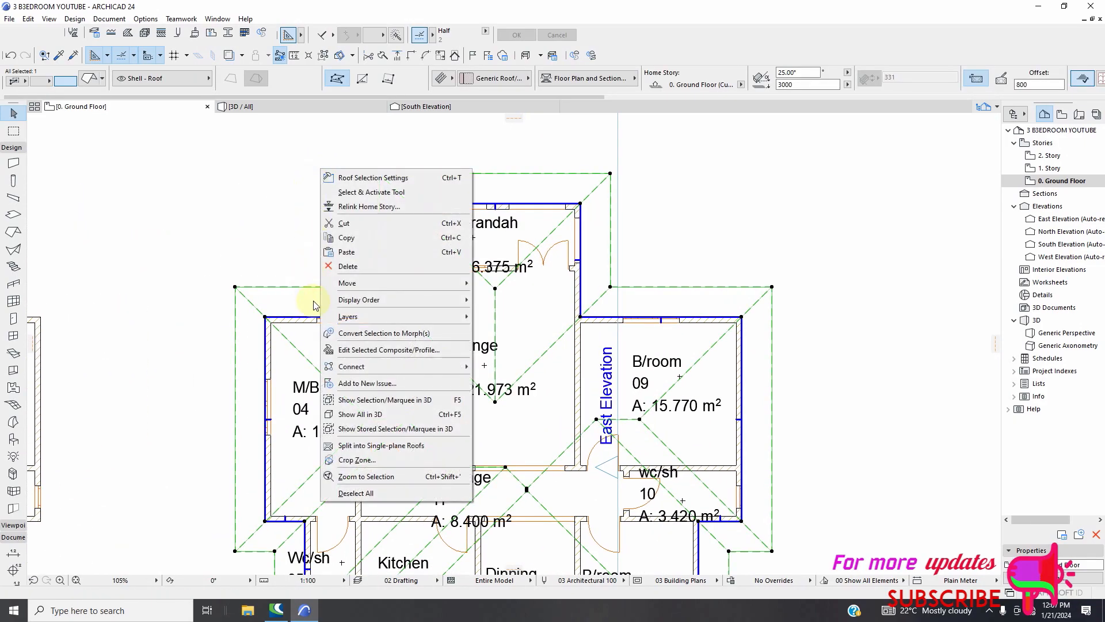
{"action": "mouse_move", "coordinate": [371, 283]}
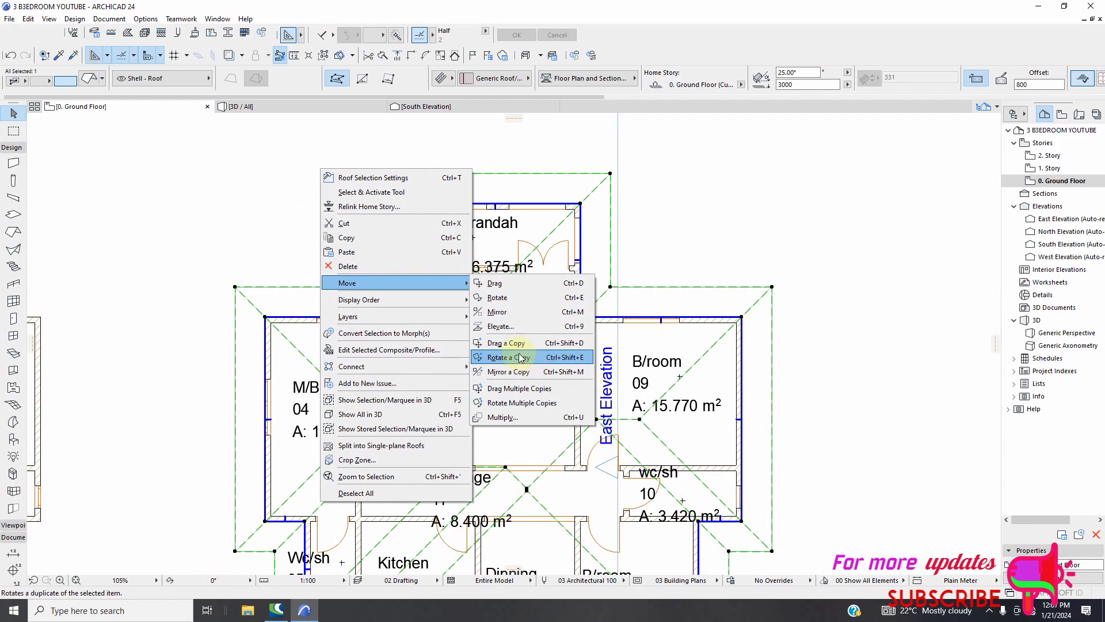
{"action": "left_click", "coordinate": [528, 388]}
{"action": "scroll", "coordinate": [429, 337], "scroll_direction": "down", "scroll_amount": 3}
{"action": "left_click", "coordinate": [439, 344]}
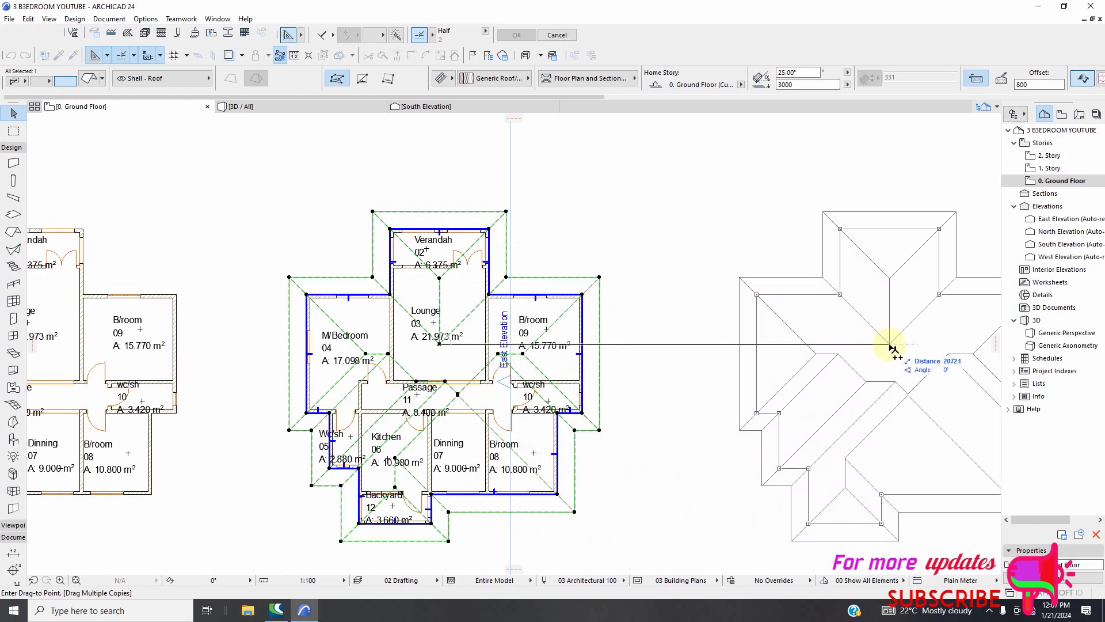
{"action": "scroll", "coordinate": [443, 276], "scroll_direction": "down", "scroll_amount": 3}
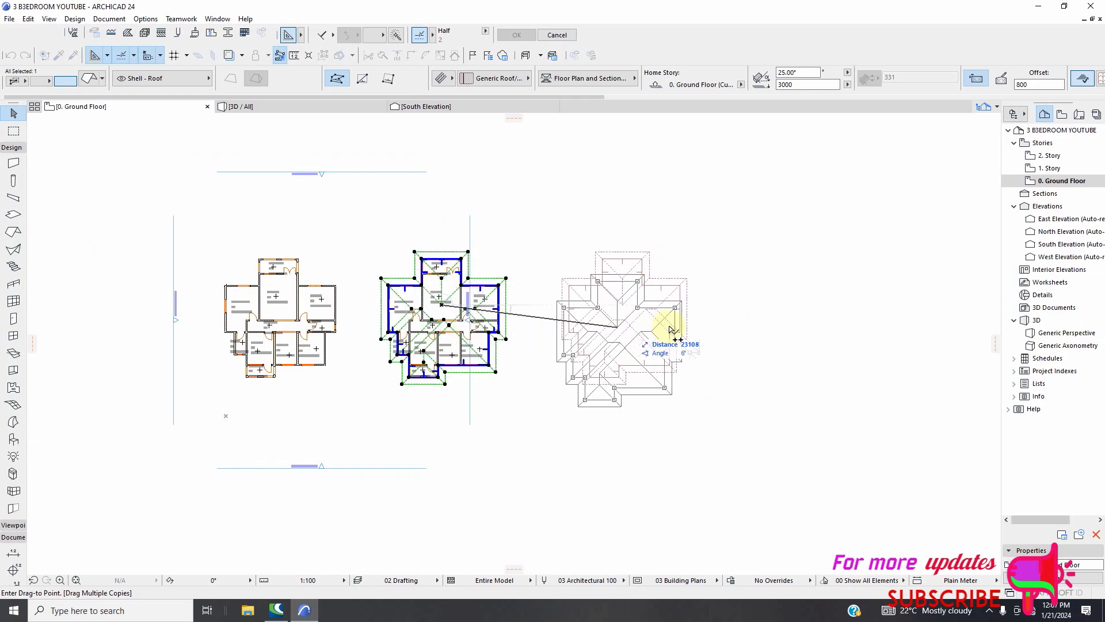
{"action": "left_click", "coordinate": [678, 325]}
{"action": "scroll", "coordinate": [726, 305], "scroll_direction": "up", "scroll_amount": 3}
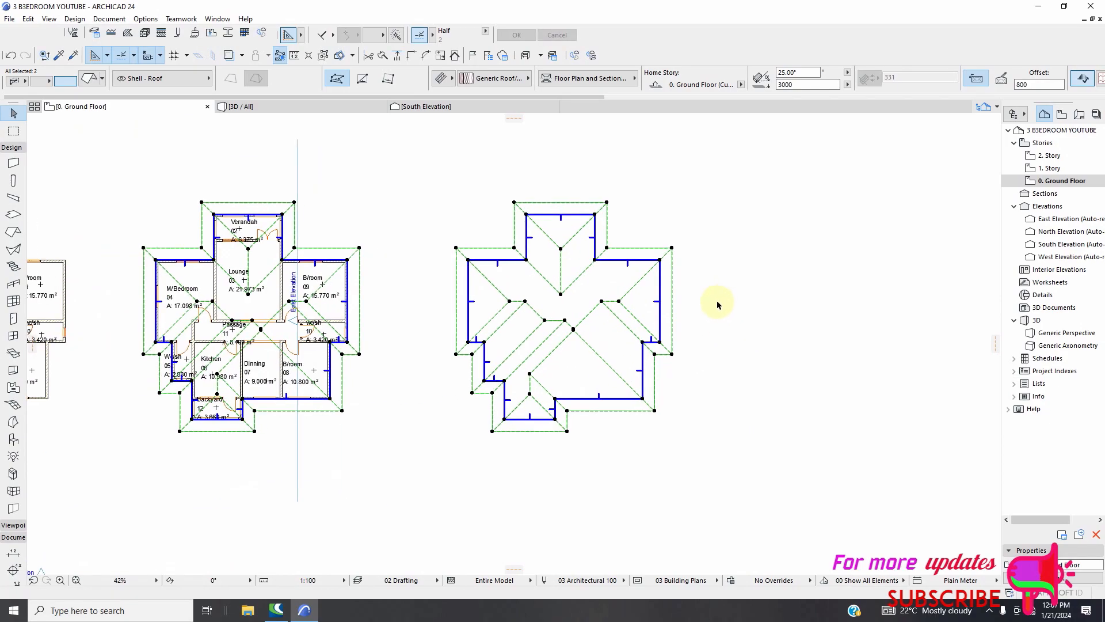
{"action": "scroll", "coordinate": [562, 291], "scroll_direction": "up", "scroll_amount": 2}
{"action": "key", "text": "Escape"}
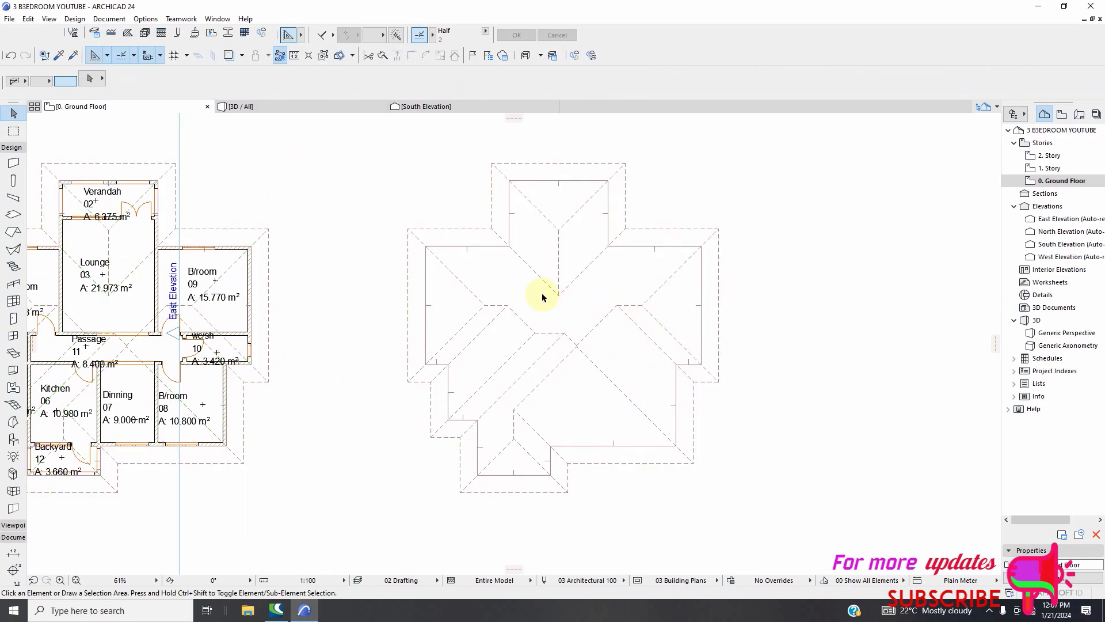
- Split the copied multi-plane roof east of the house into single-plane roofs, accepting deletion of the original
{"action": "left_click", "coordinate": [559, 285]}
{"action": "scroll", "coordinate": [487, 276], "scroll_direction": "down", "scroll_amount": 3}
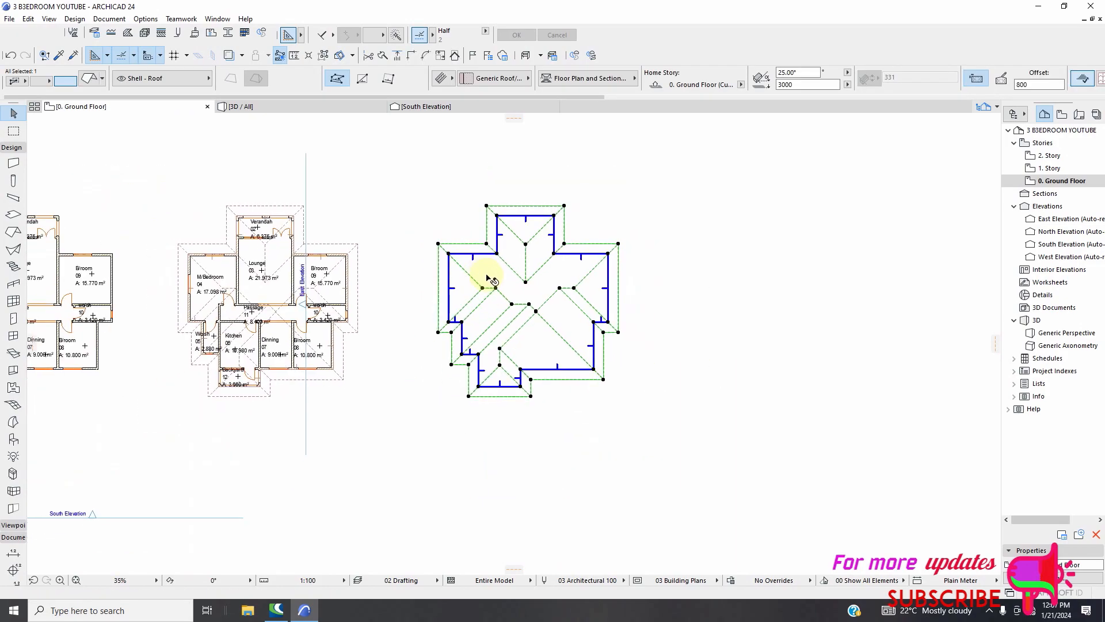
{"action": "right_click", "coordinate": [596, 212]}
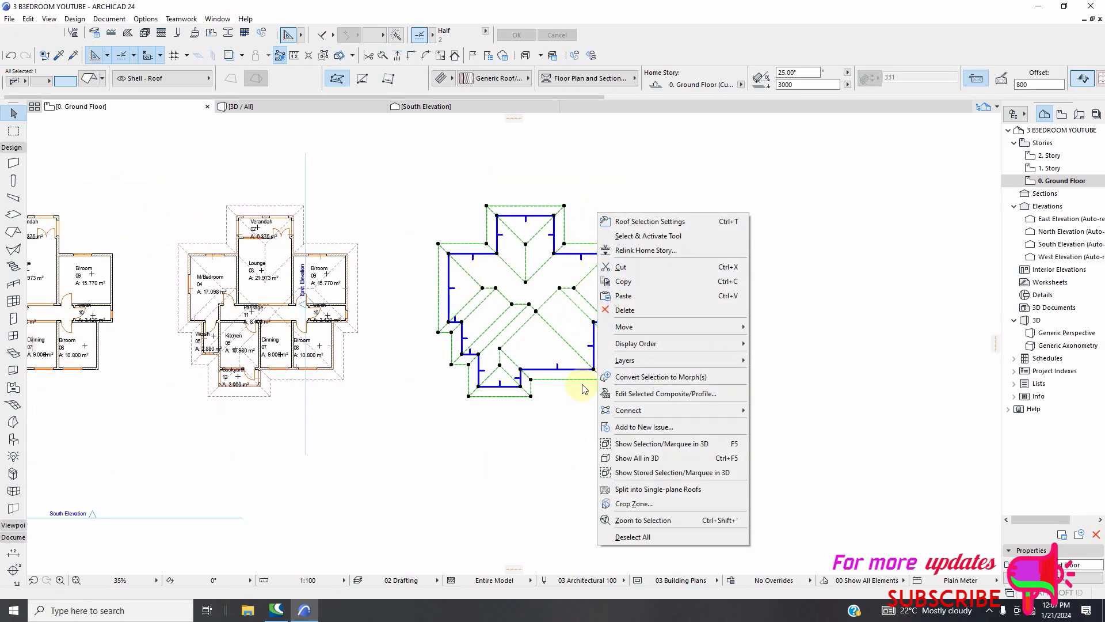
{"action": "left_click", "coordinate": [648, 491]}
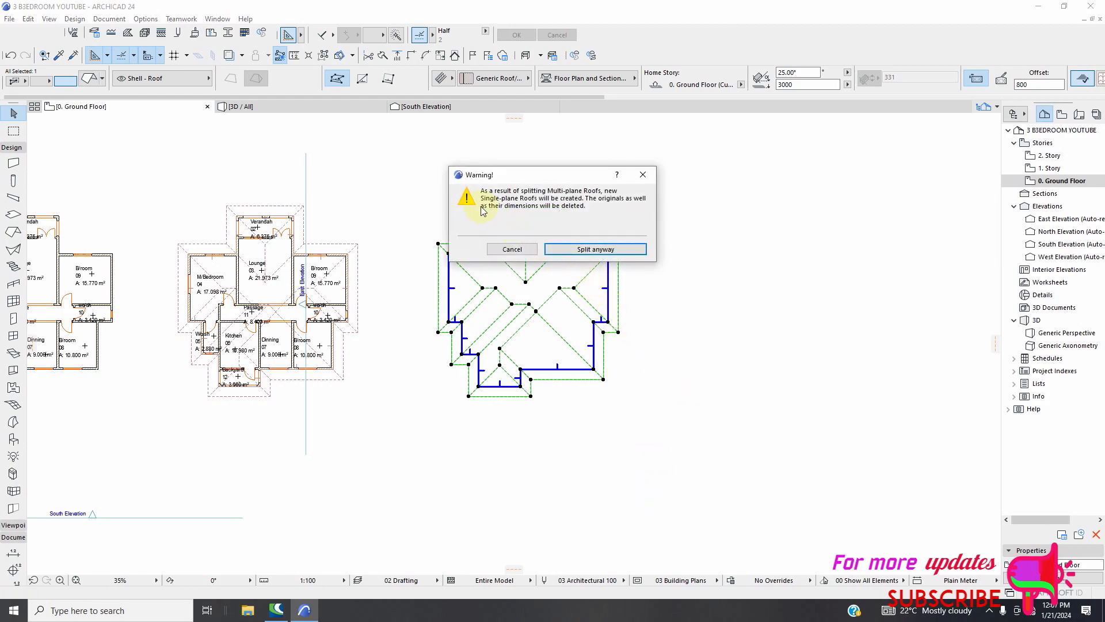
{"action": "left_click", "coordinate": [601, 249]}
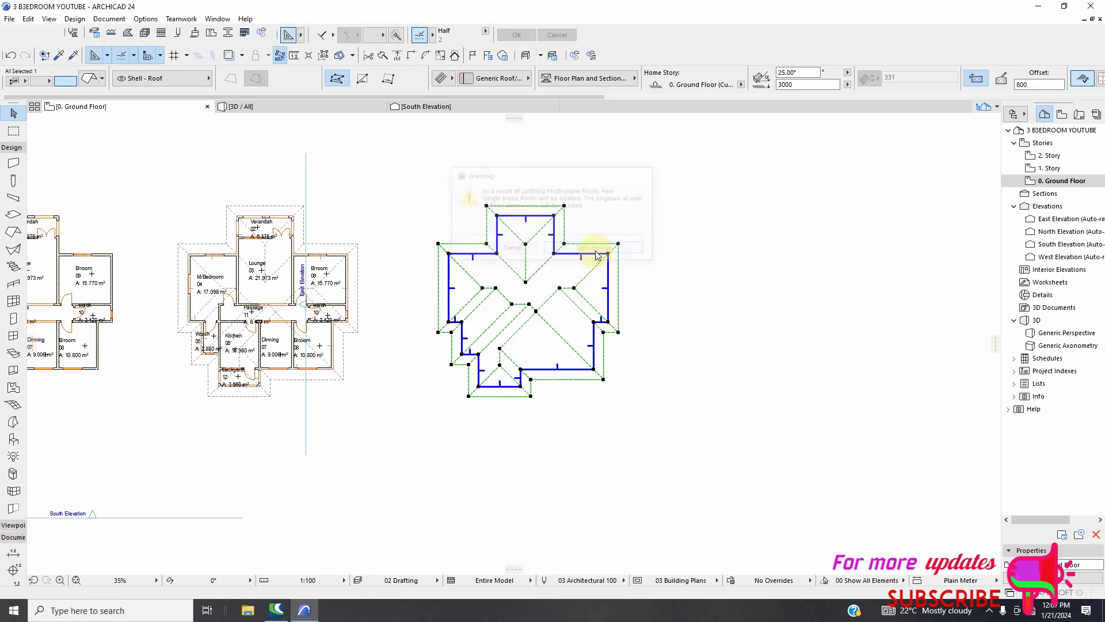
{"action": "left_click", "coordinate": [529, 266]}
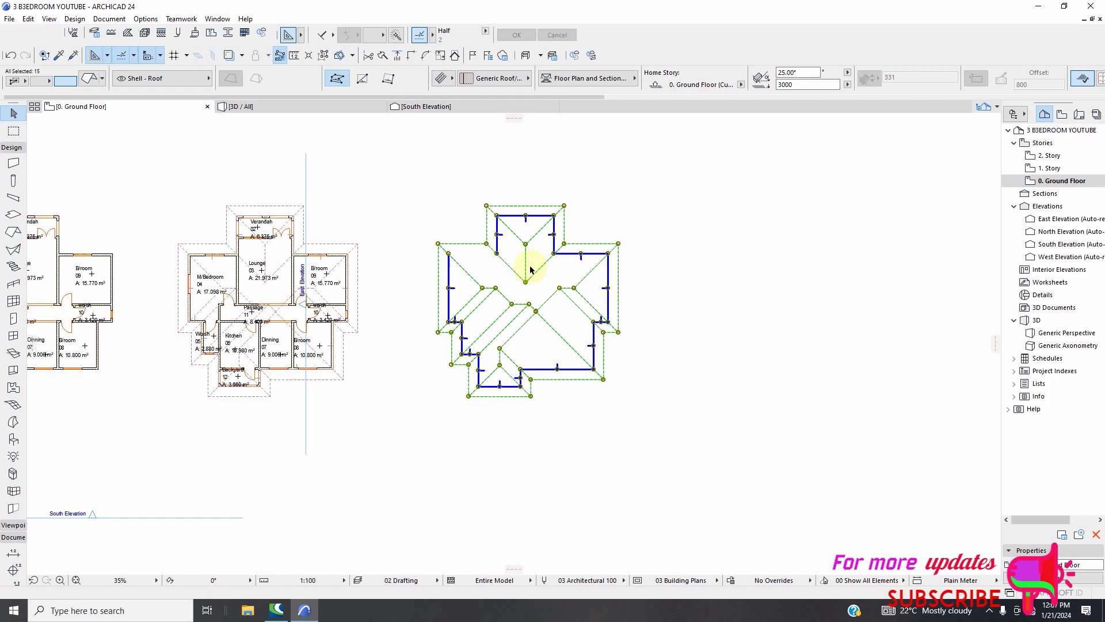
- Place a text block reading "ALT G" in the empty area east of the single-plane roof copy
{"action": "scroll", "coordinate": [497, 262], "scroll_direction": "up", "scroll_amount": 2}
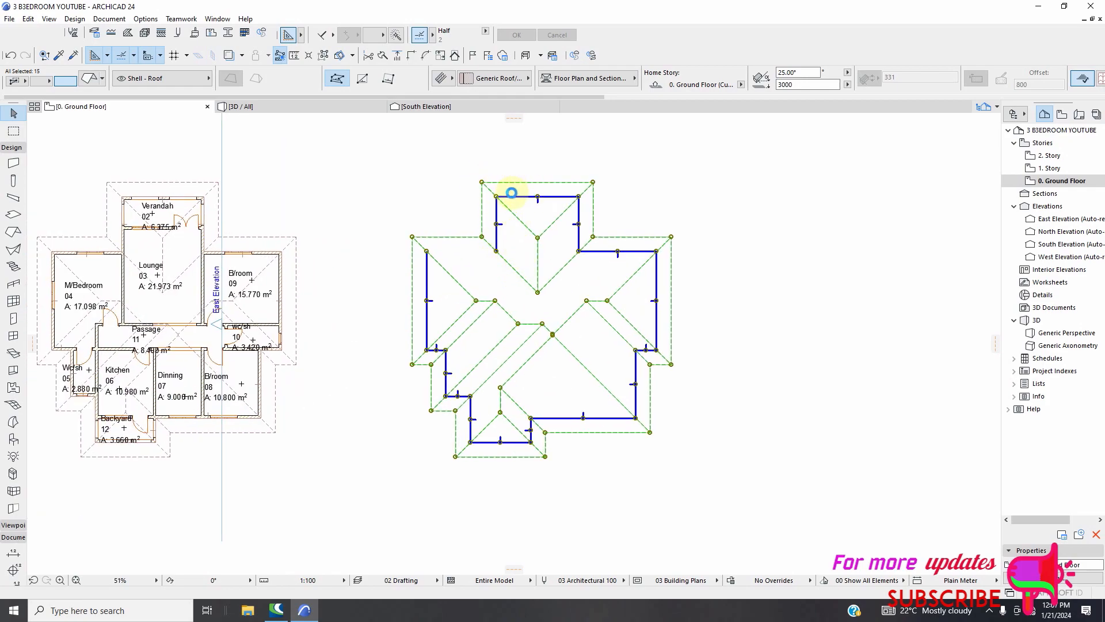
{"action": "scroll", "coordinate": [511, 191], "scroll_direction": "up", "scroll_amount": 4}
{"action": "scroll", "coordinate": [499, 216], "scroll_direction": "down", "scroll_amount": 4}
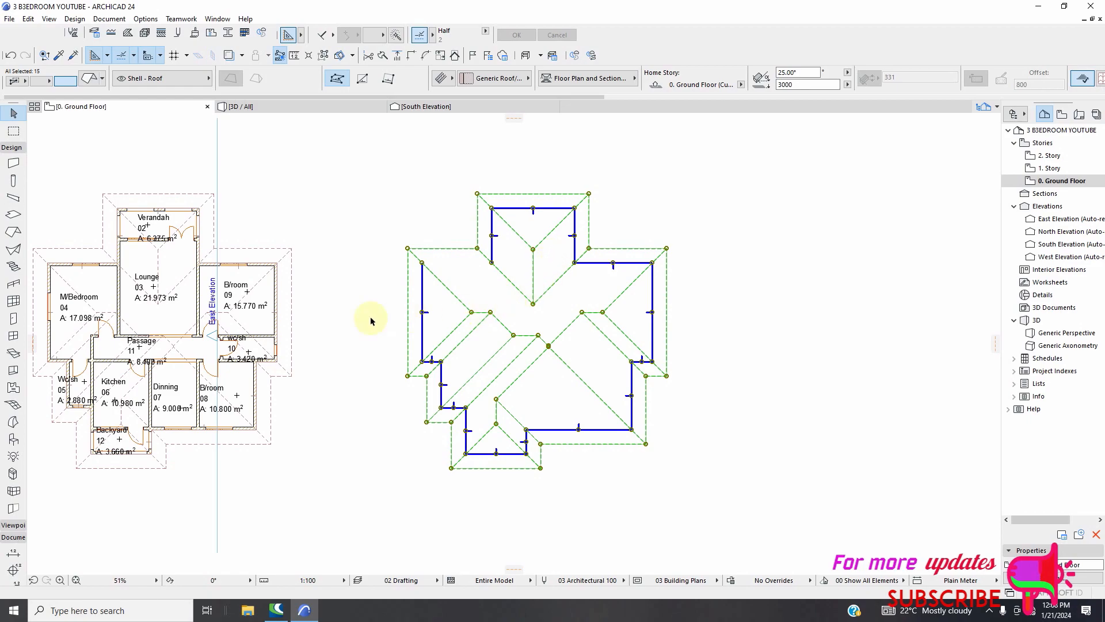
{"action": "left_click", "coordinate": [13, 150]}
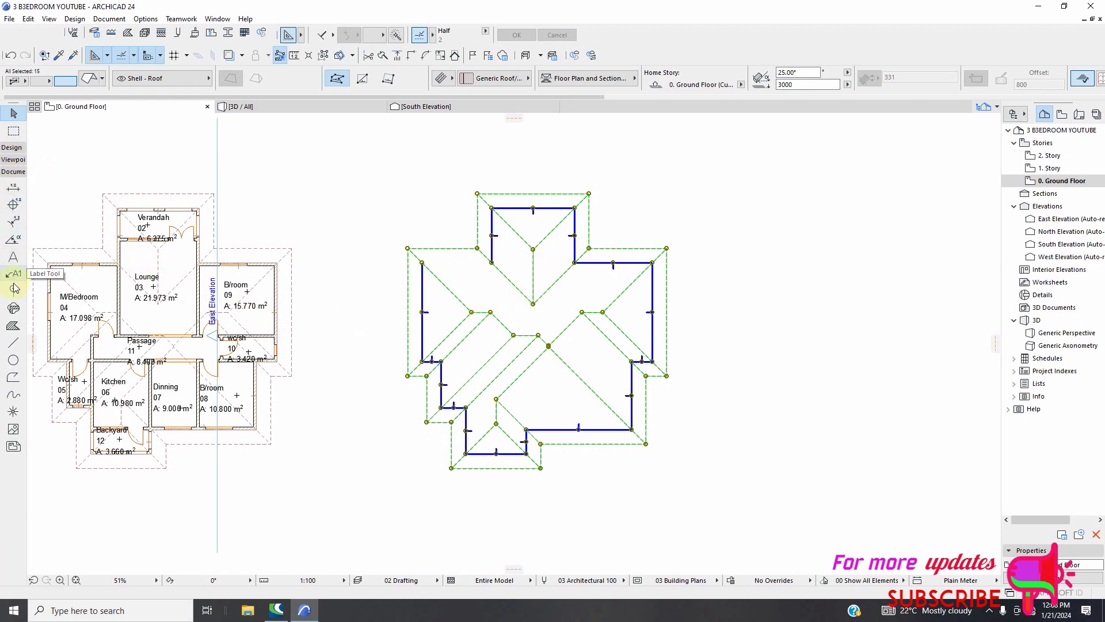
{"action": "left_click", "coordinate": [12, 258]}
{"action": "scroll", "coordinate": [448, 233], "scroll_direction": "down", "scroll_amount": 3}
{"action": "key", "text": "Escape"}
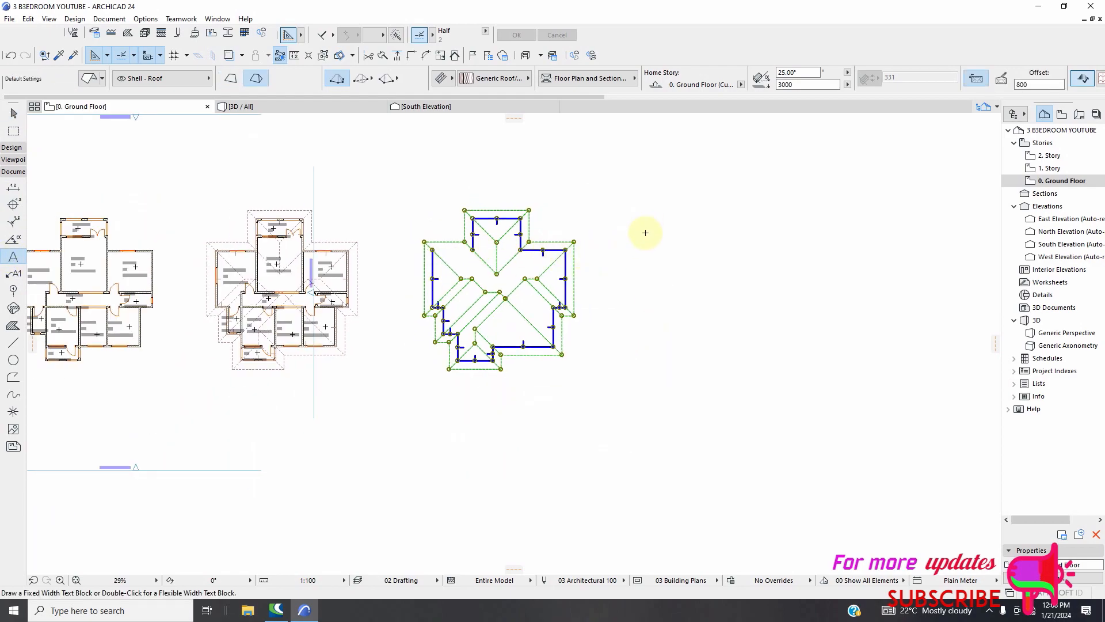
{"action": "left_click", "coordinate": [654, 236]}
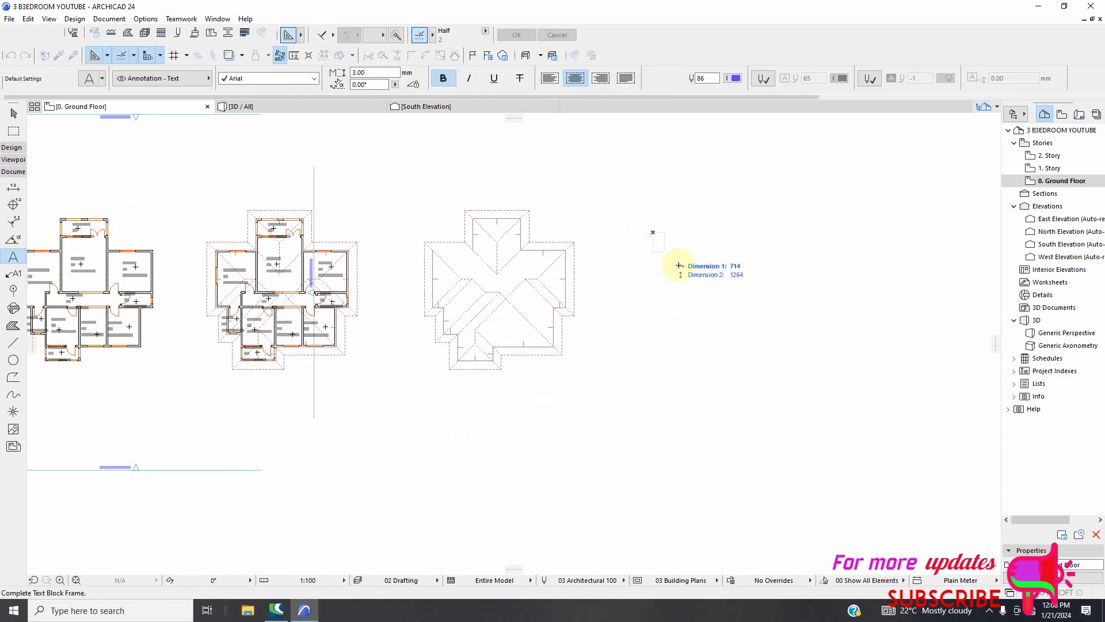
{"action": "left_click", "coordinate": [772, 306]}
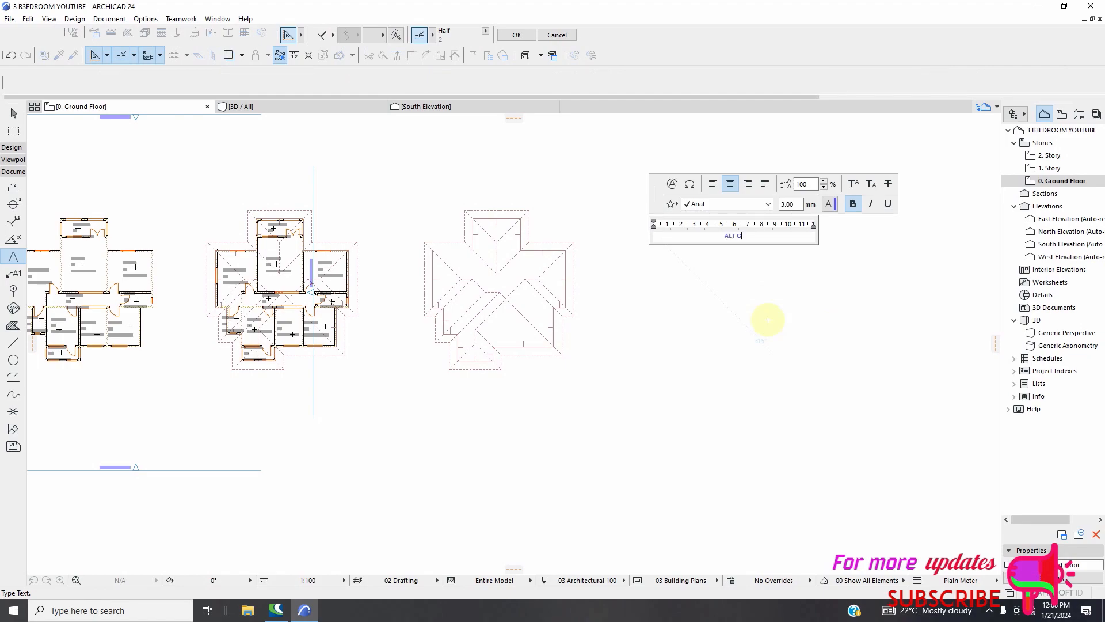
{"action": "key", "text": "Return"}
{"action": "key", "text": "BackSpace"}
{"action": "left_click", "coordinate": [742, 359]}
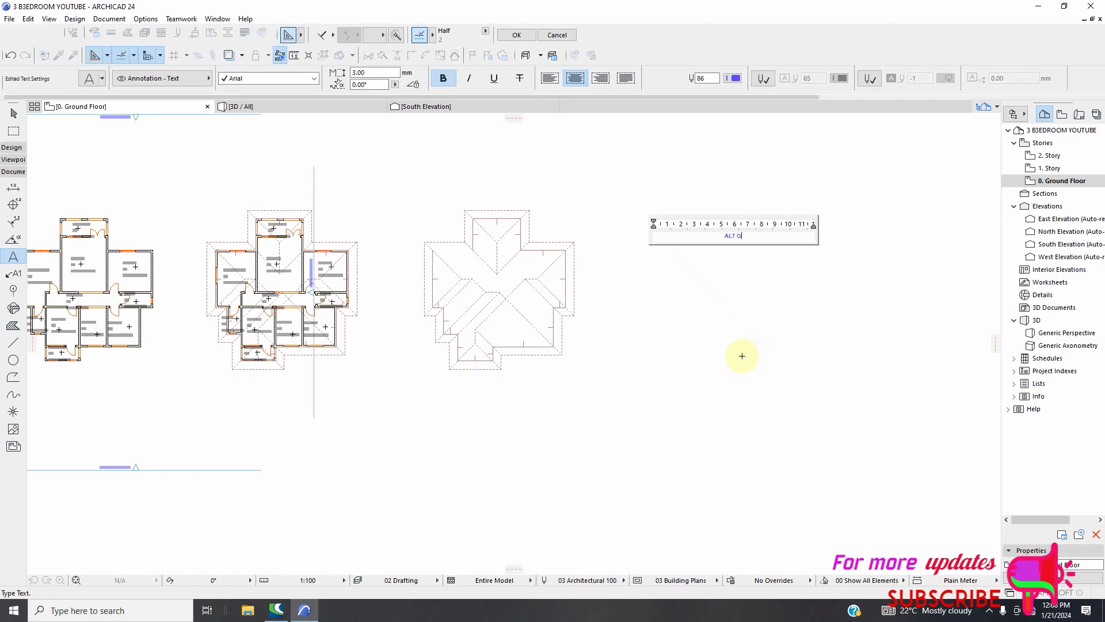
{"action": "scroll", "coordinate": [732, 222], "scroll_direction": "up", "scroll_amount": 3}
{"action": "scroll", "coordinate": [690, 222], "scroll_direction": "up", "scroll_amount": 5}
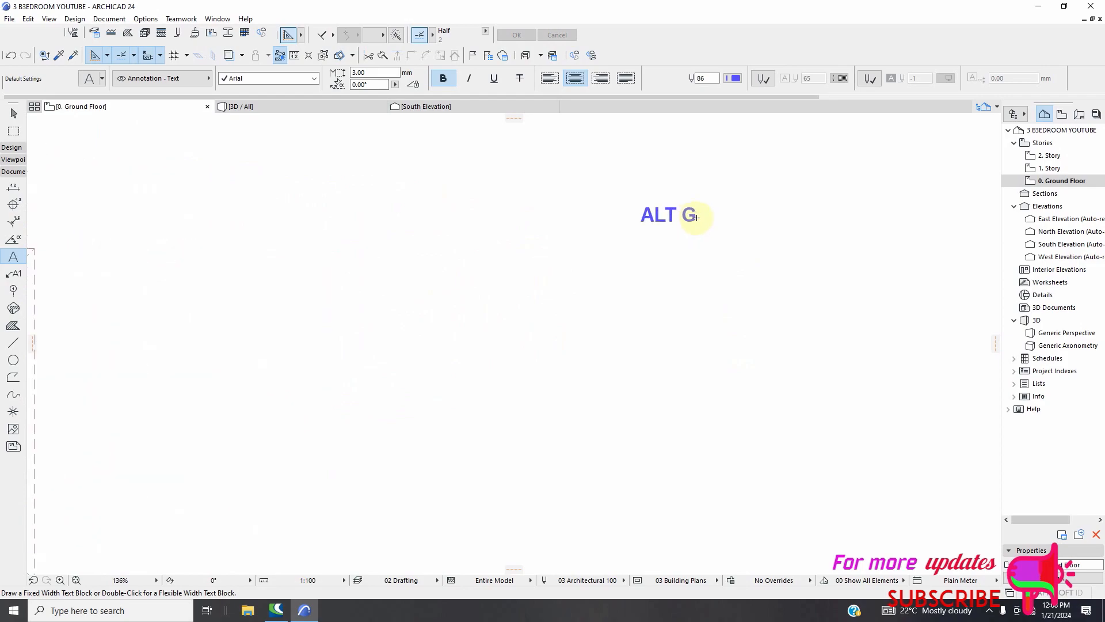
{"action": "scroll", "coordinate": [701, 221], "scroll_direction": "down", "scroll_amount": 10}
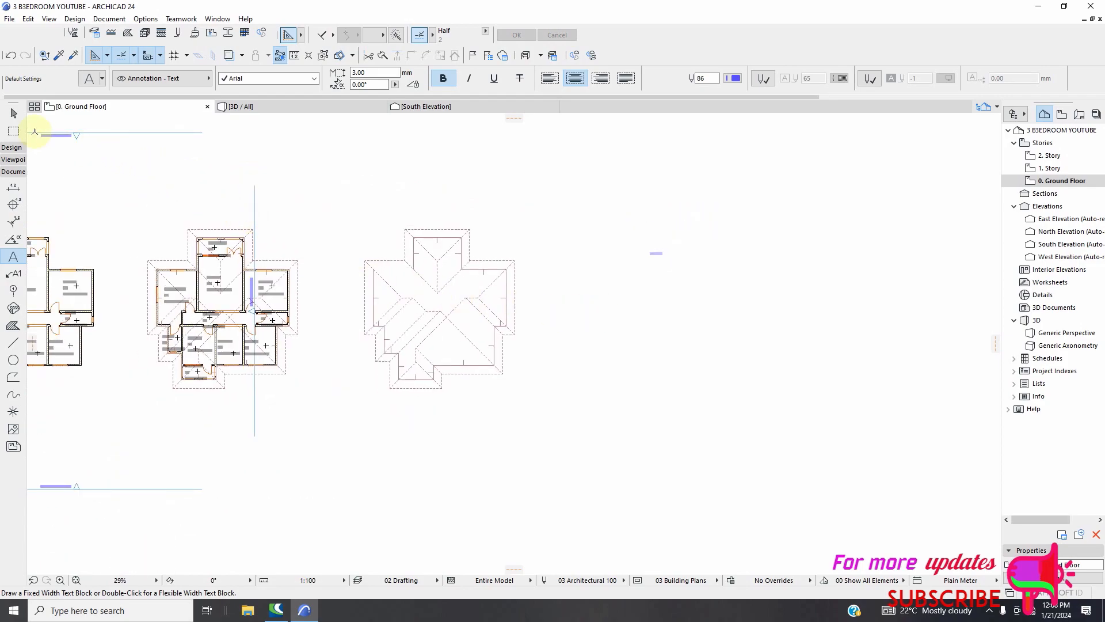
- Select individual planes on the eastern side of the roof copy to check that each one is a separate roof
{"action": "left_click", "coordinate": [14, 112]}
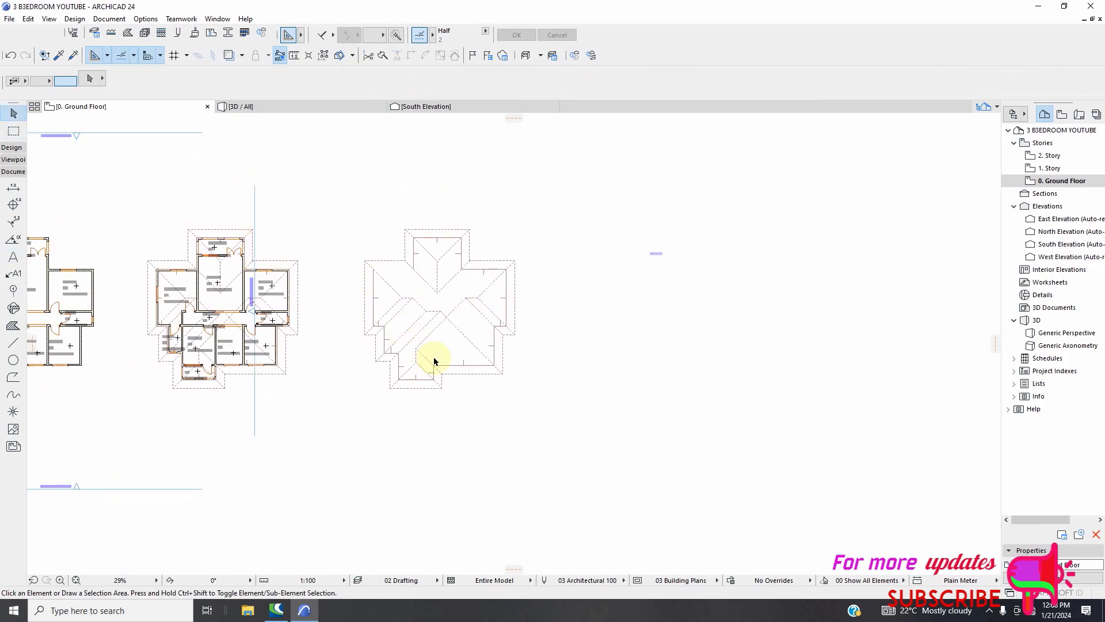
{"action": "left_click", "coordinate": [468, 377]}
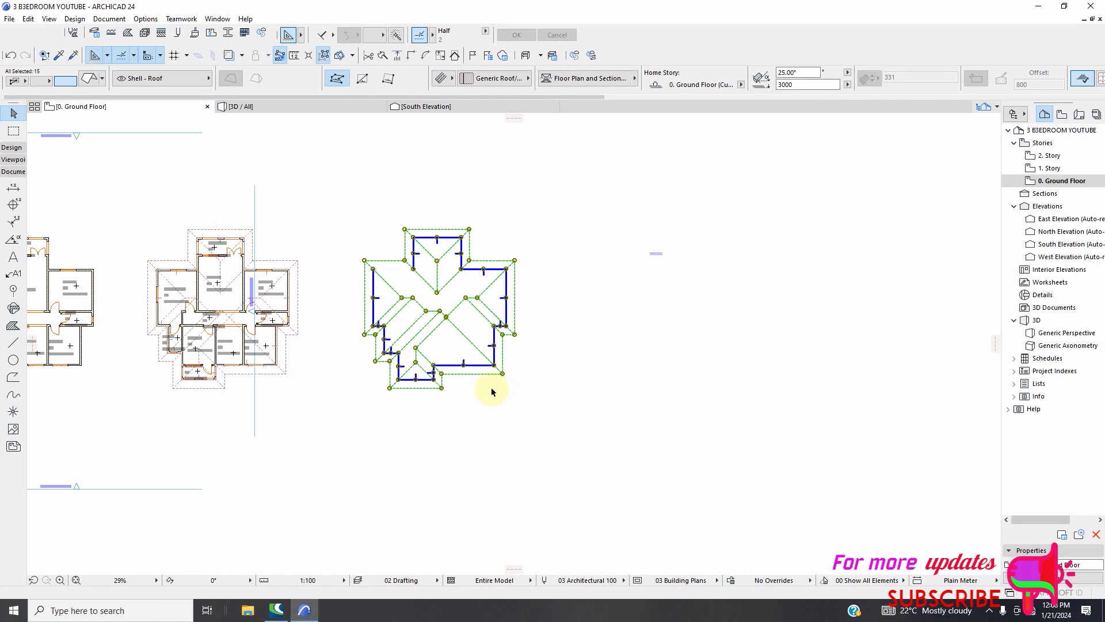
{"action": "scroll", "coordinate": [478, 345], "scroll_direction": "up", "scroll_amount": 3}
{"action": "key", "text": "Escape"}
{"action": "left_click", "coordinate": [475, 351]}
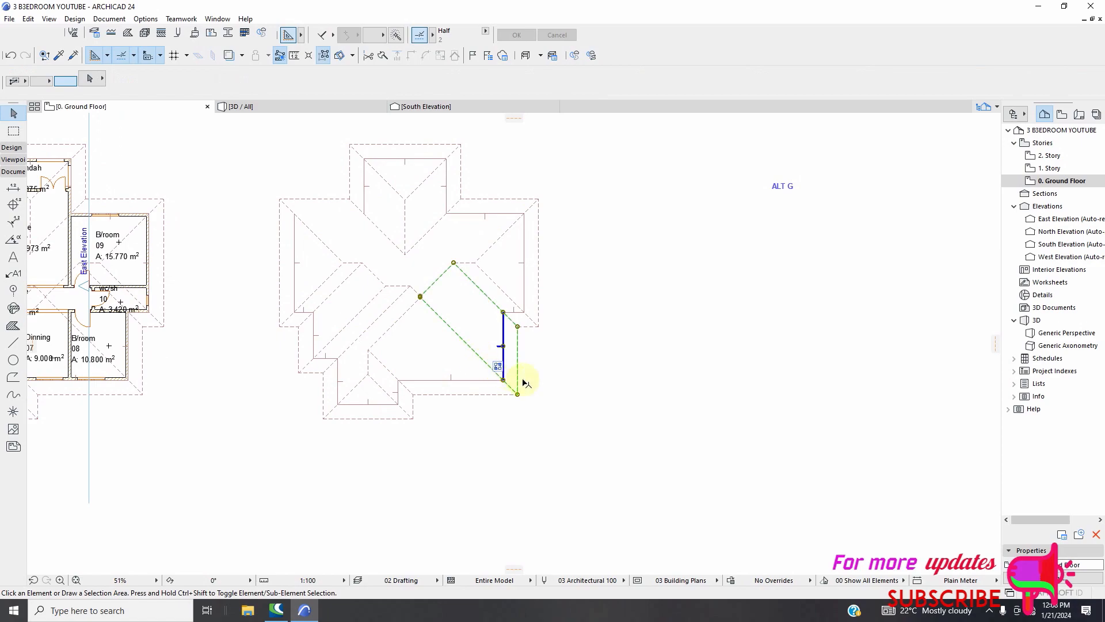
{"action": "scroll", "coordinate": [523, 395], "scroll_direction": "down", "scroll_amount": 4}
{"action": "scroll", "coordinate": [639, 365], "scroll_direction": "up", "scroll_amount": 3}
{"action": "scroll", "coordinate": [633, 368], "scroll_direction": "up", "scroll_amount": 1}
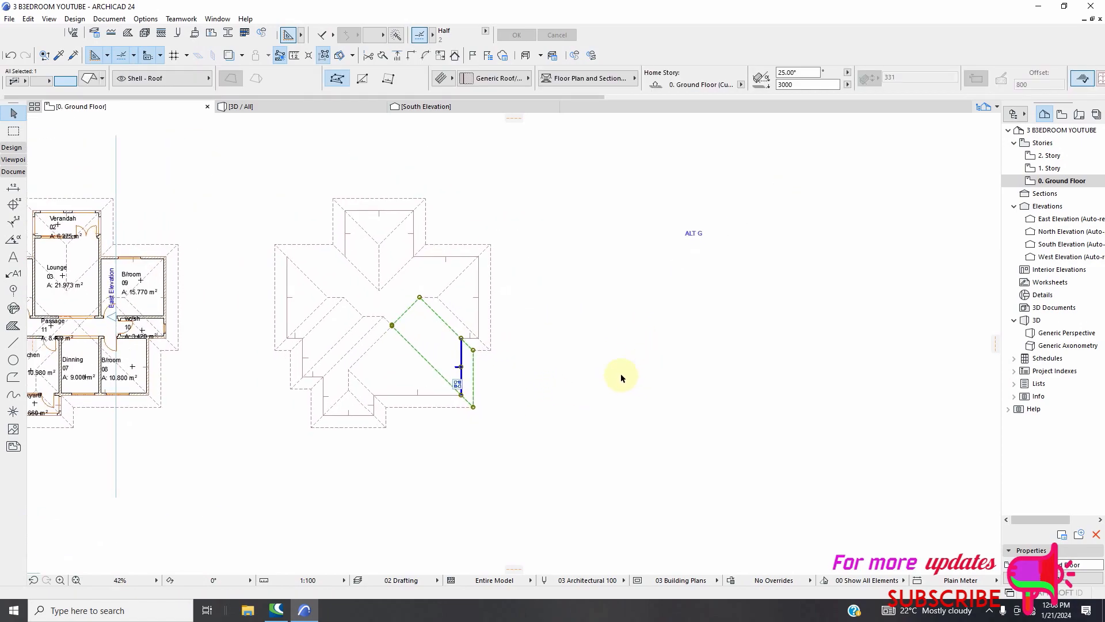
{"action": "key", "text": "Escape"}
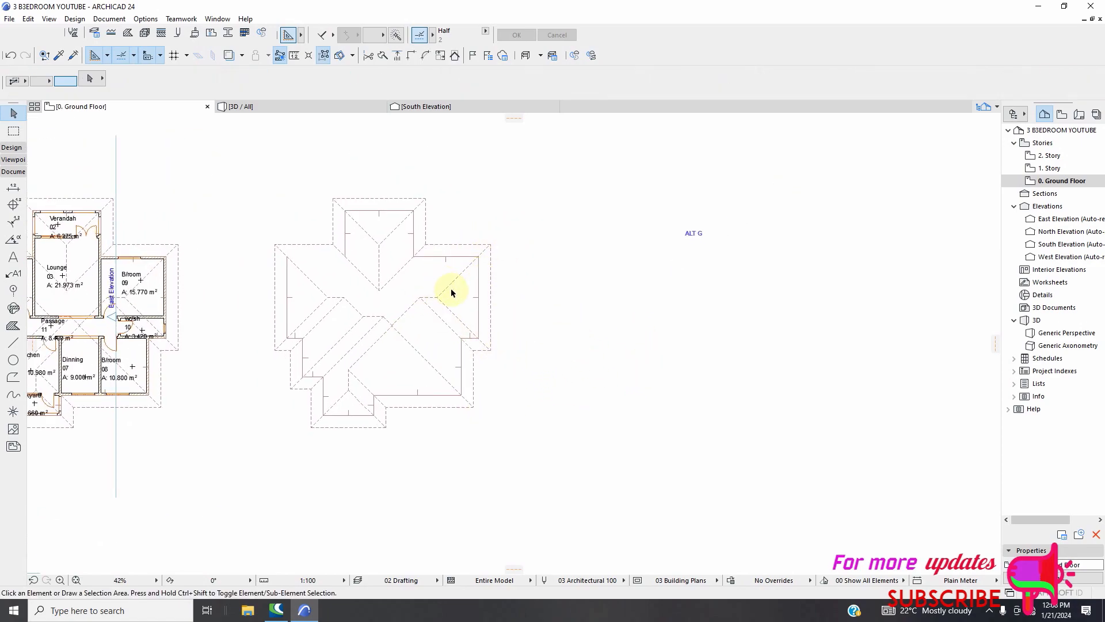
{"action": "left_click", "coordinate": [455, 287]}
{"action": "scroll", "coordinate": [553, 326], "scroll_direction": "down", "scroll_amount": 4}
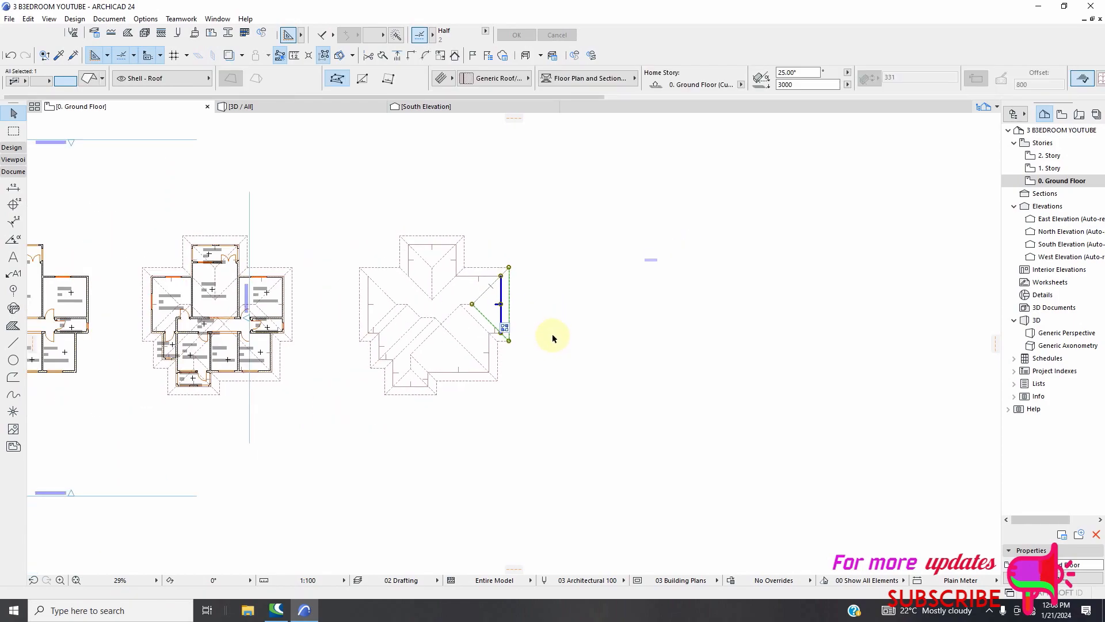
- Move the triangular northern plane of the roof copy horizontally west, clear of the other roof planes, and deselect it
{"action": "scroll", "coordinate": [432, 237], "scroll_direction": "up", "scroll_amount": 10}
{"action": "left_click", "coordinate": [416, 236]}
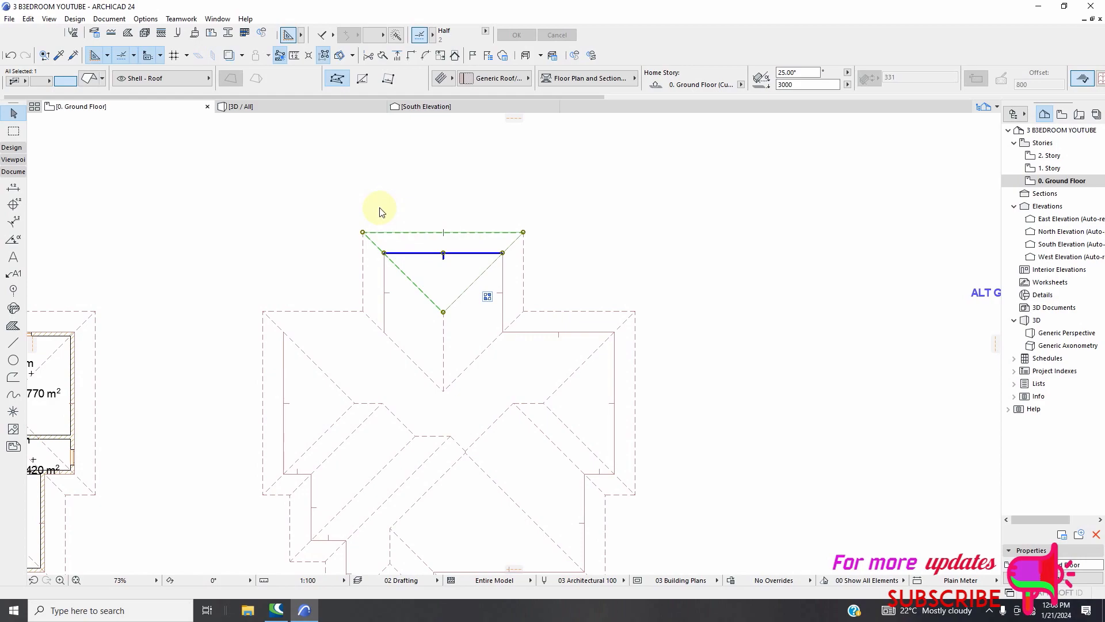
{"action": "right_click", "coordinate": [369, 229]}
{"action": "mouse_move", "coordinate": [406, 324]}
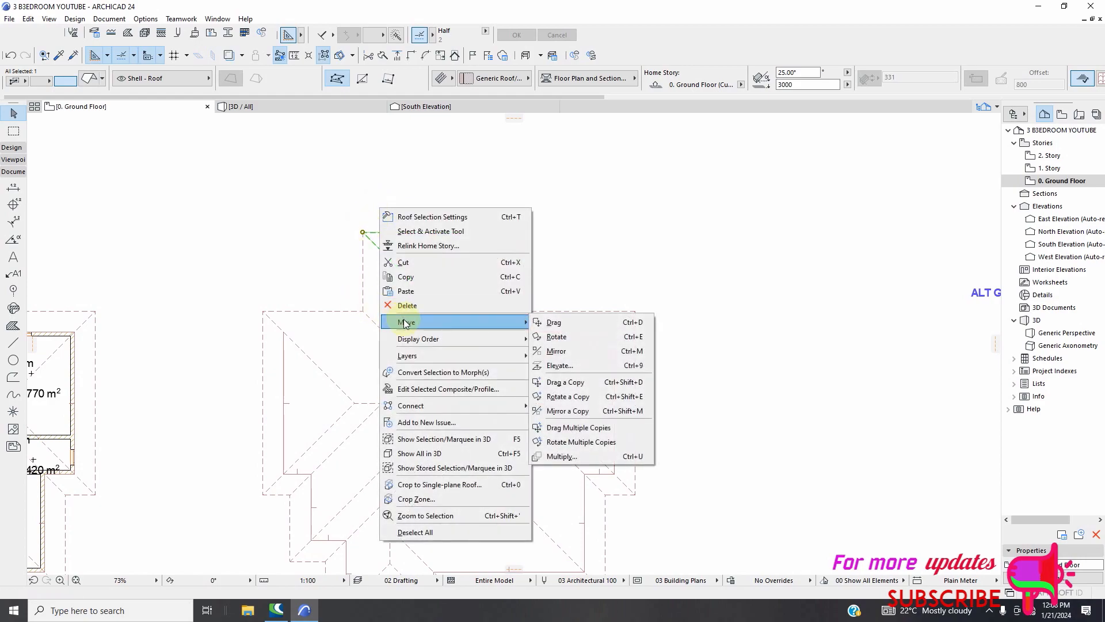
{"action": "left_click", "coordinate": [552, 323]}
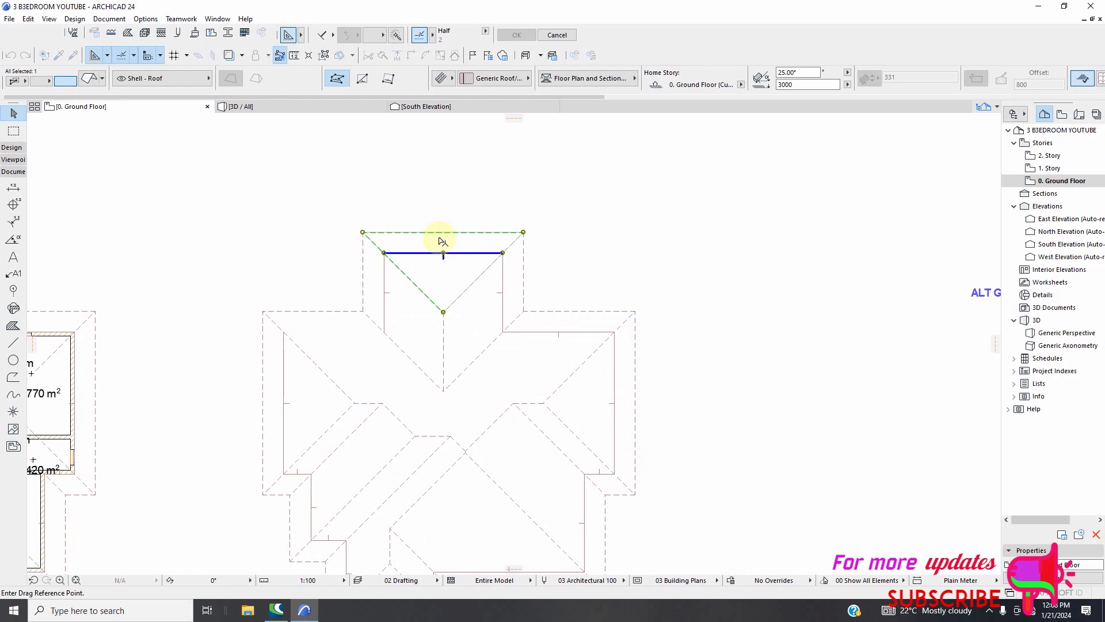
{"action": "scroll", "coordinate": [455, 239], "scroll_direction": "down", "scroll_amount": 3}
{"action": "left_click", "coordinate": [363, 232]}
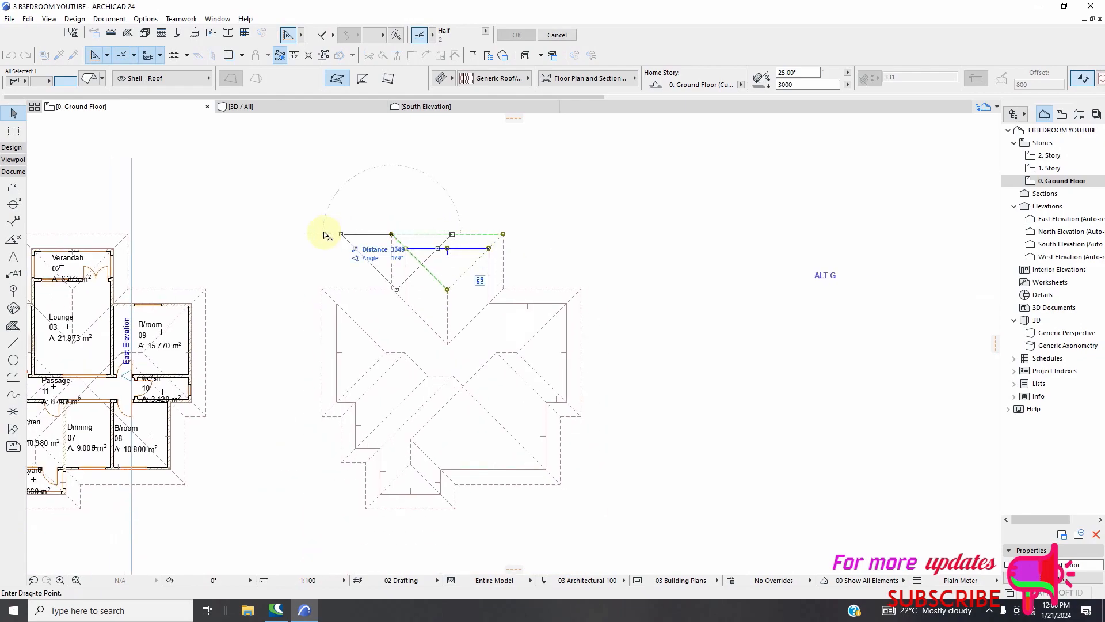
{"action": "left_click", "coordinate": [259, 233]}
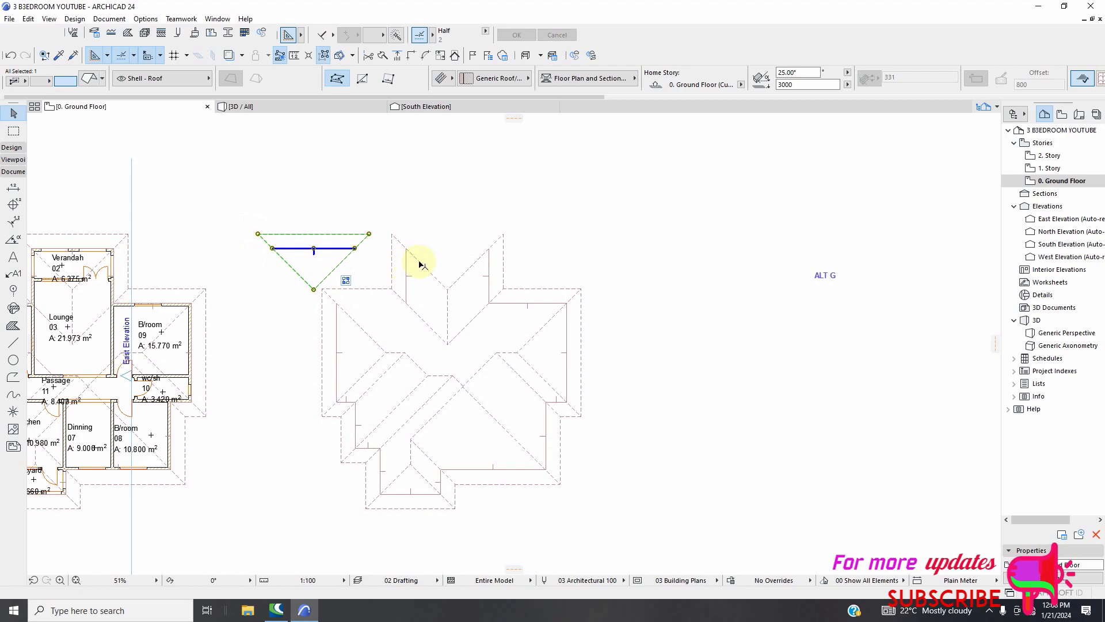
{"action": "scroll", "coordinate": [426, 264], "scroll_direction": "down", "scroll_amount": 3}
{"action": "left_click", "coordinate": [647, 377]}
{"action": "scroll", "coordinate": [356, 273], "scroll_direction": "up", "scroll_amount": 4}
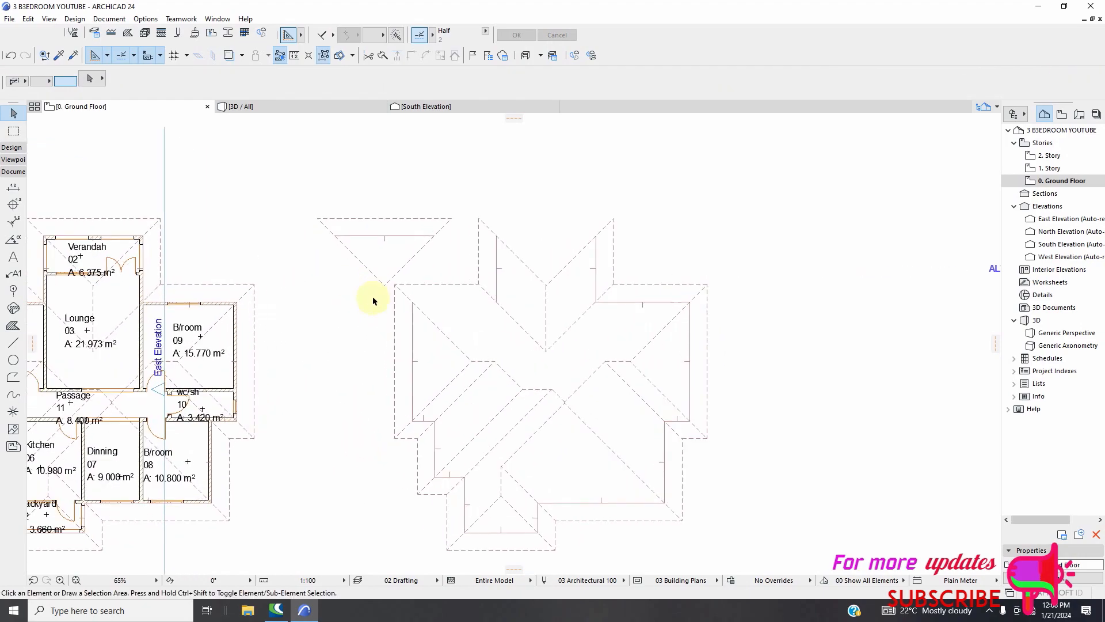
- Draw a horizontal solid line running west from the southern tip of the detached triangular roof plane
{"action": "scroll", "coordinate": [373, 299], "scroll_direction": "up", "scroll_amount": 1}
{"action": "left_click", "coordinate": [13, 343]}
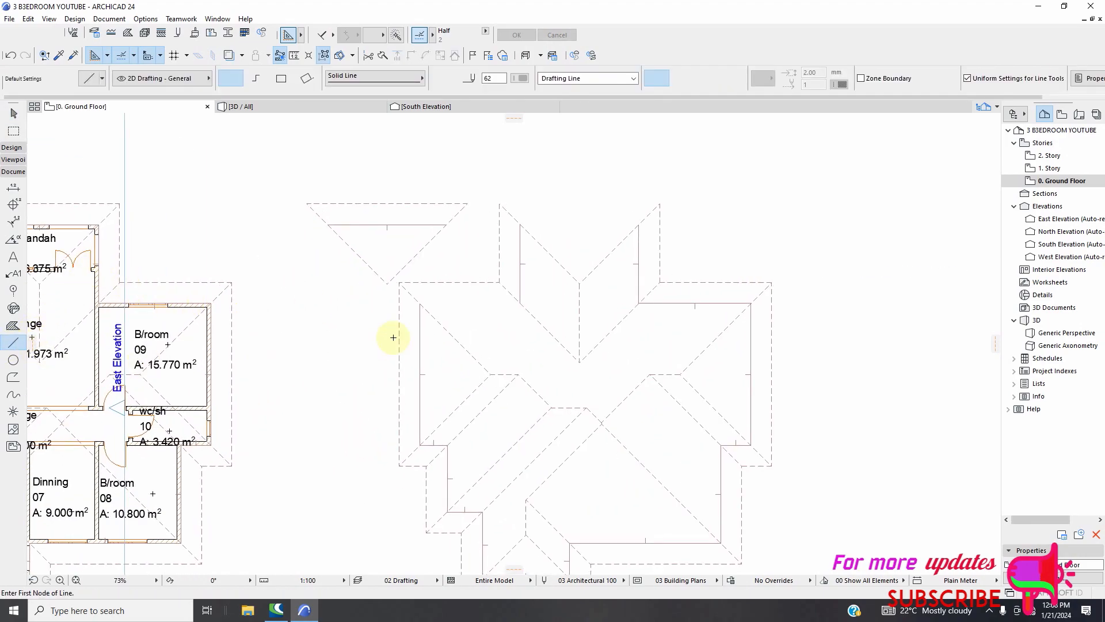
{"action": "scroll", "coordinate": [395, 304], "scroll_direction": "down", "scroll_amount": 2}
{"action": "scroll", "coordinate": [388, 310], "scroll_direction": "up", "scroll_amount": 5}
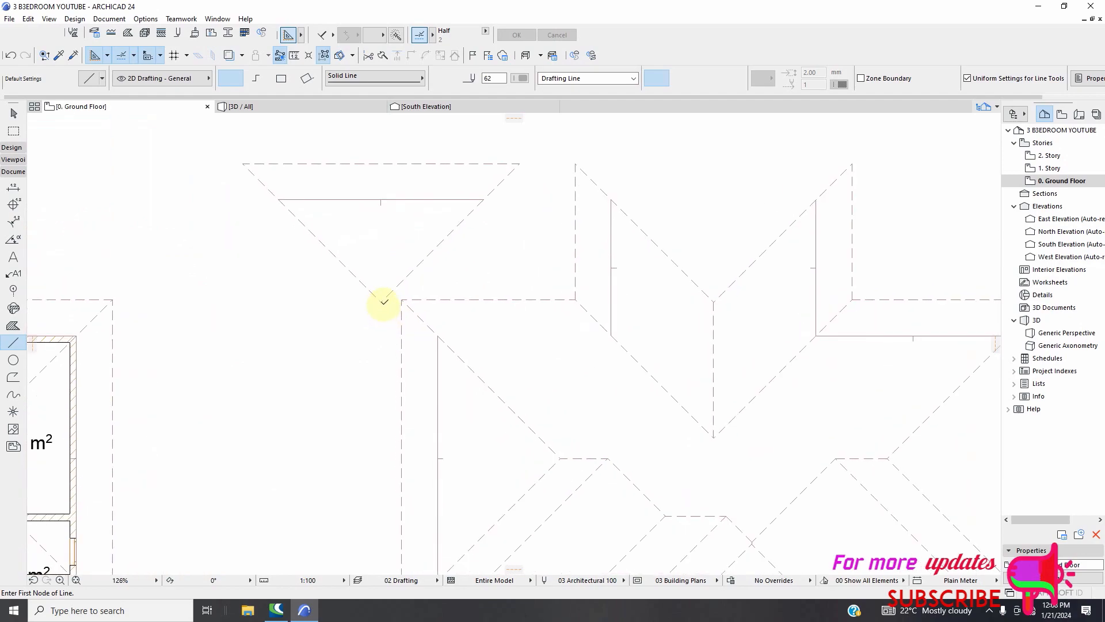
{"action": "left_click", "coordinate": [381, 301]}
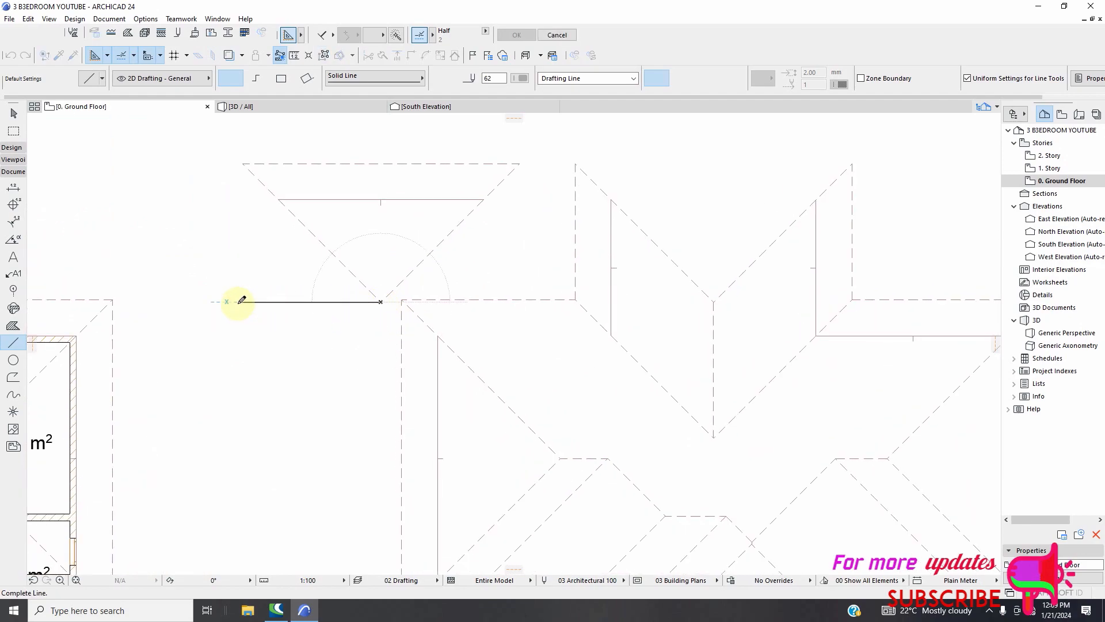
{"action": "left_click", "coordinate": [239, 301]}
{"action": "key", "text": "Escape"}
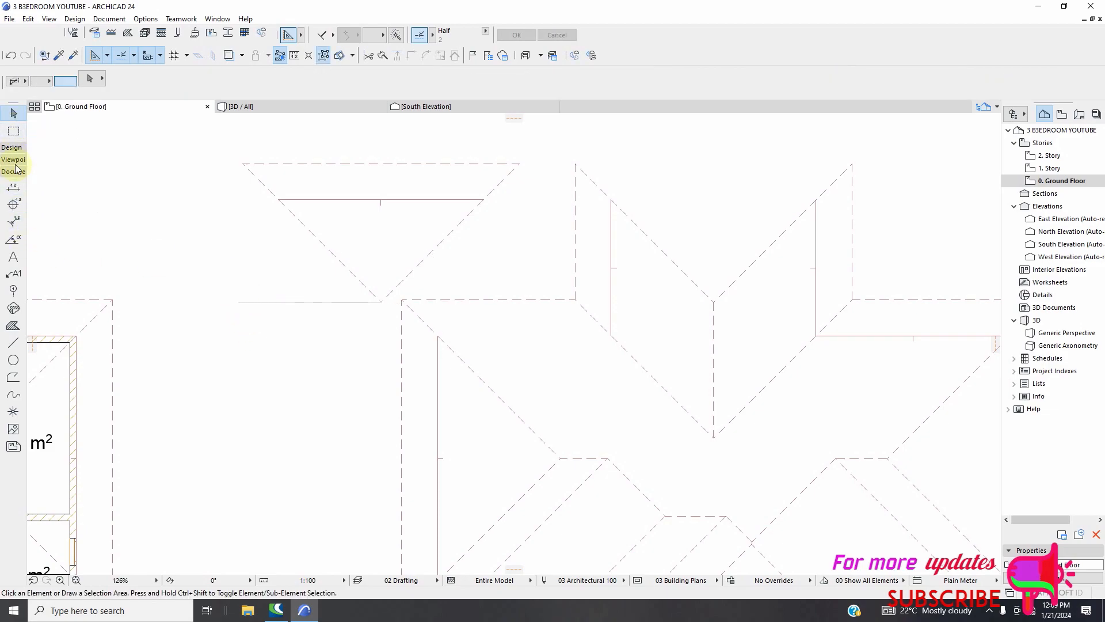
- Drag a copy of the horizontal line straight north, about halfway between the triangular plane's tip and its eaves edge
{"action": "left_click", "coordinate": [268, 302]}
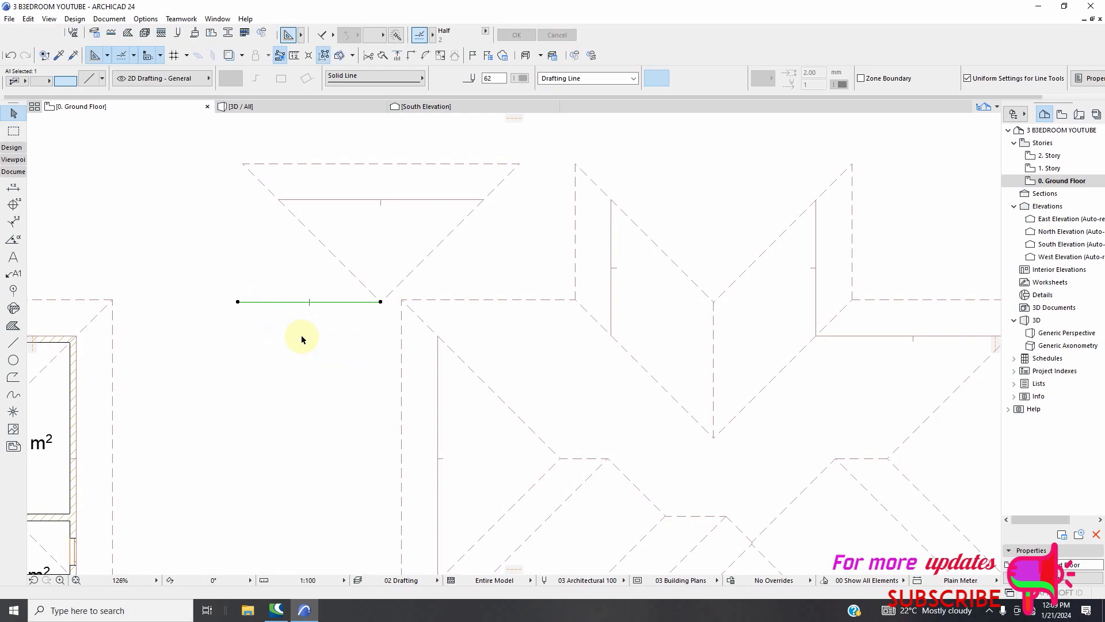
{"action": "scroll", "coordinate": [290, 314], "scroll_direction": "up", "scroll_amount": 1}
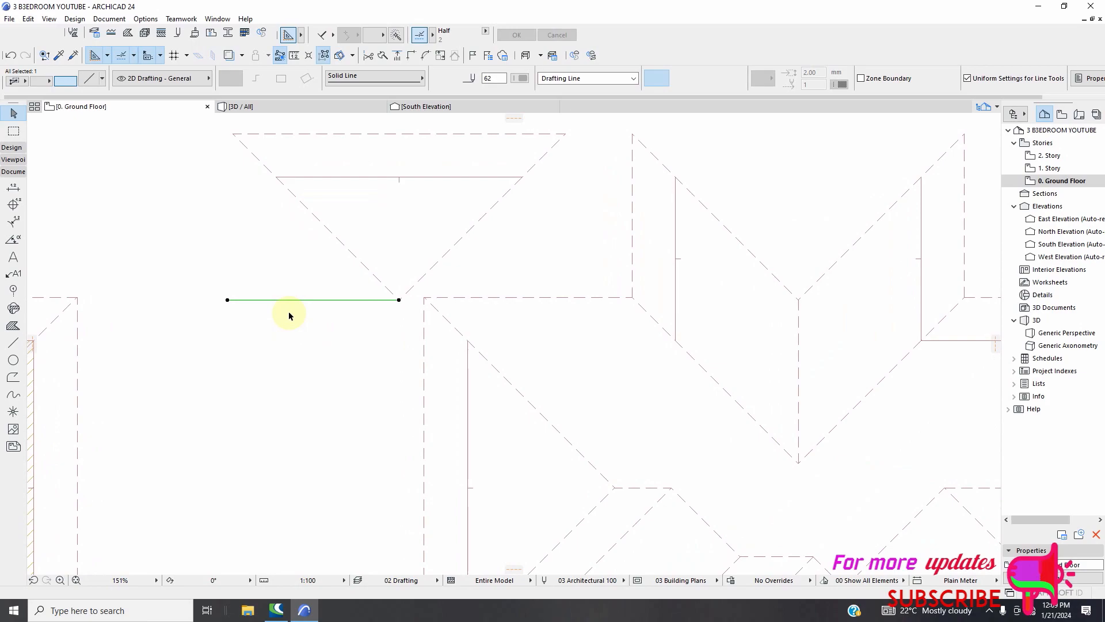
{"action": "right_click", "coordinate": [336, 324]}
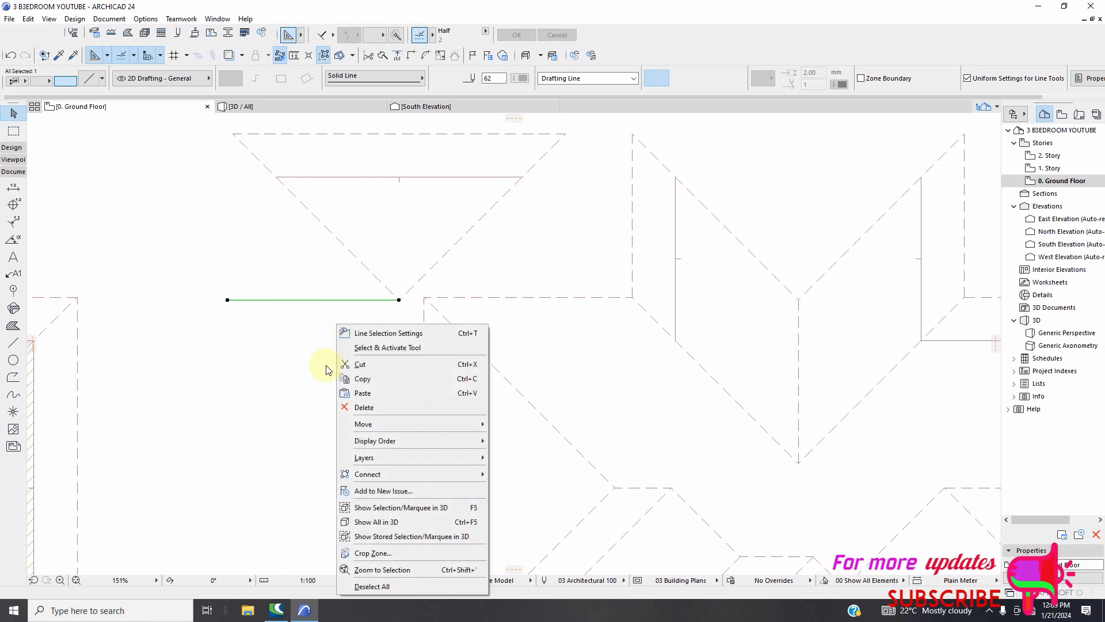
{"action": "mouse_move", "coordinate": [367, 426]}
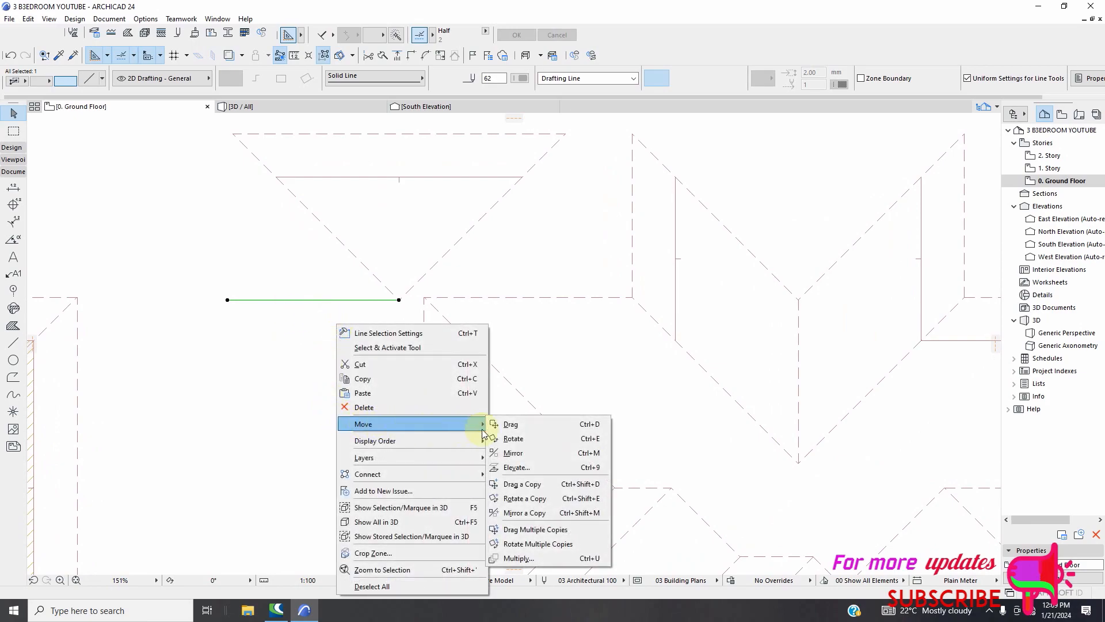
{"action": "left_click", "coordinate": [507, 483]}
{"action": "left_click", "coordinate": [399, 300]}
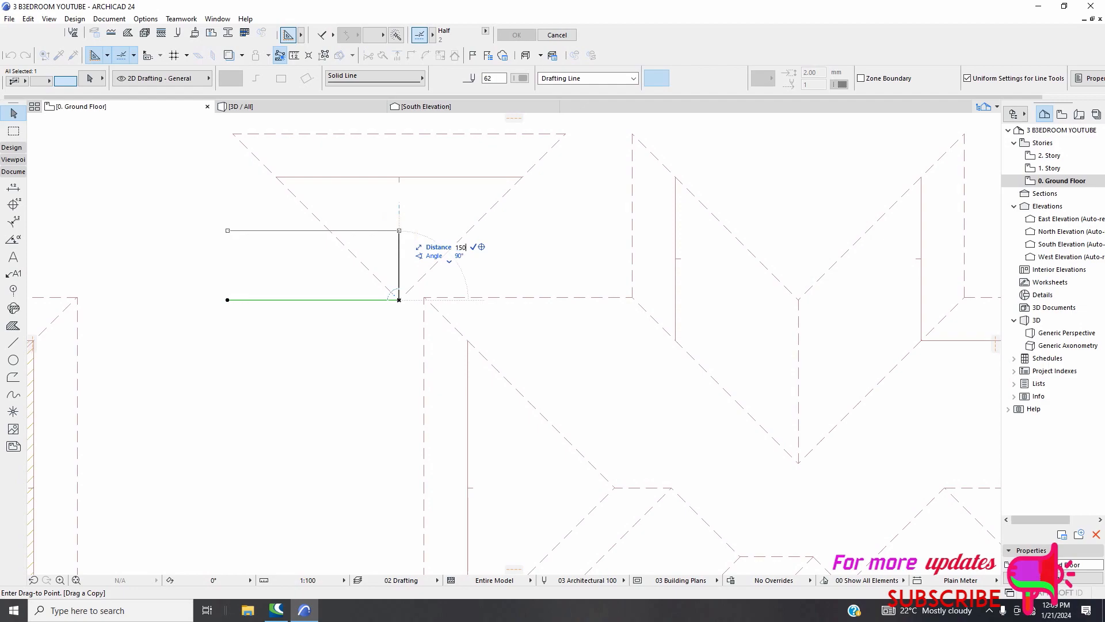
{"action": "left_click", "coordinate": [399, 218]}
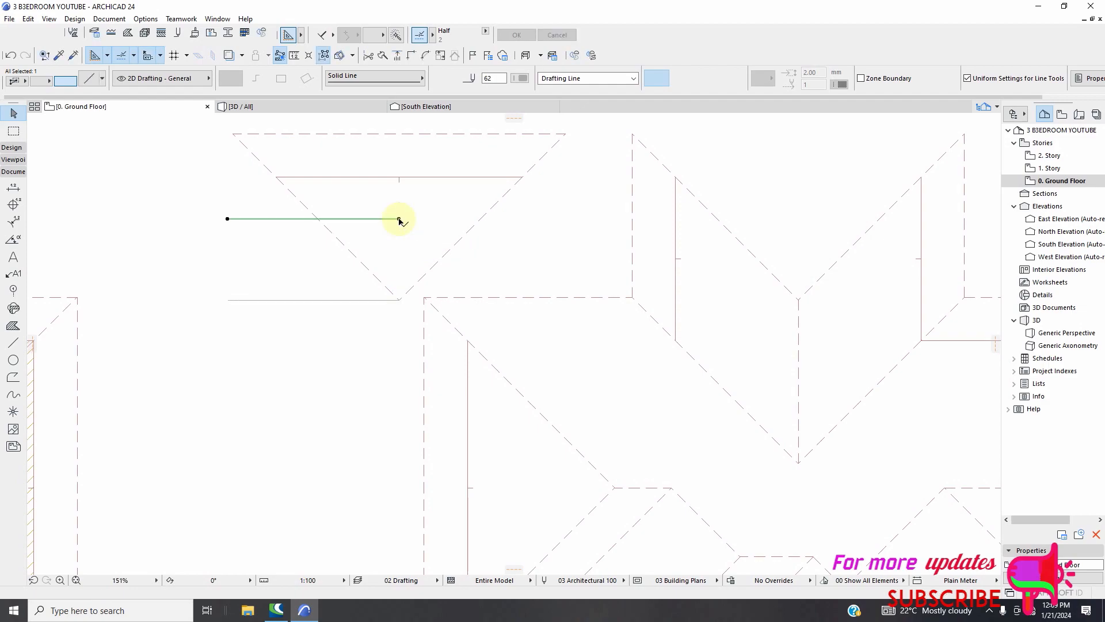
- Try to split the detached triangular roof plane along the offset horizontal line
{"action": "left_click", "coordinate": [287, 247]}
{"action": "left_click", "coordinate": [328, 229]}
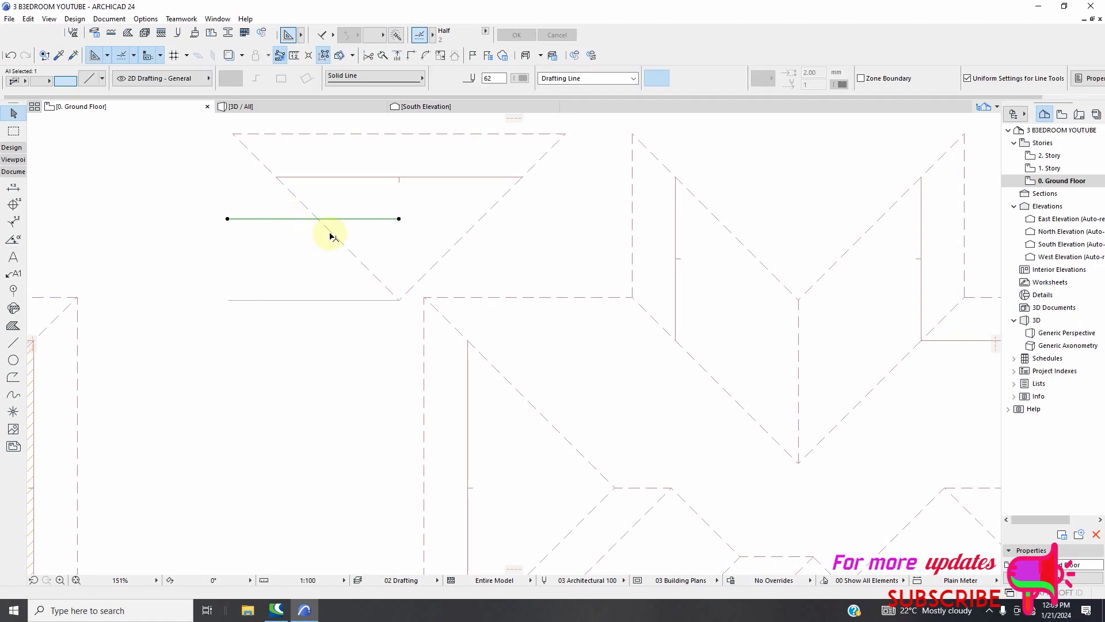
{"action": "left_click", "coordinate": [383, 57]}
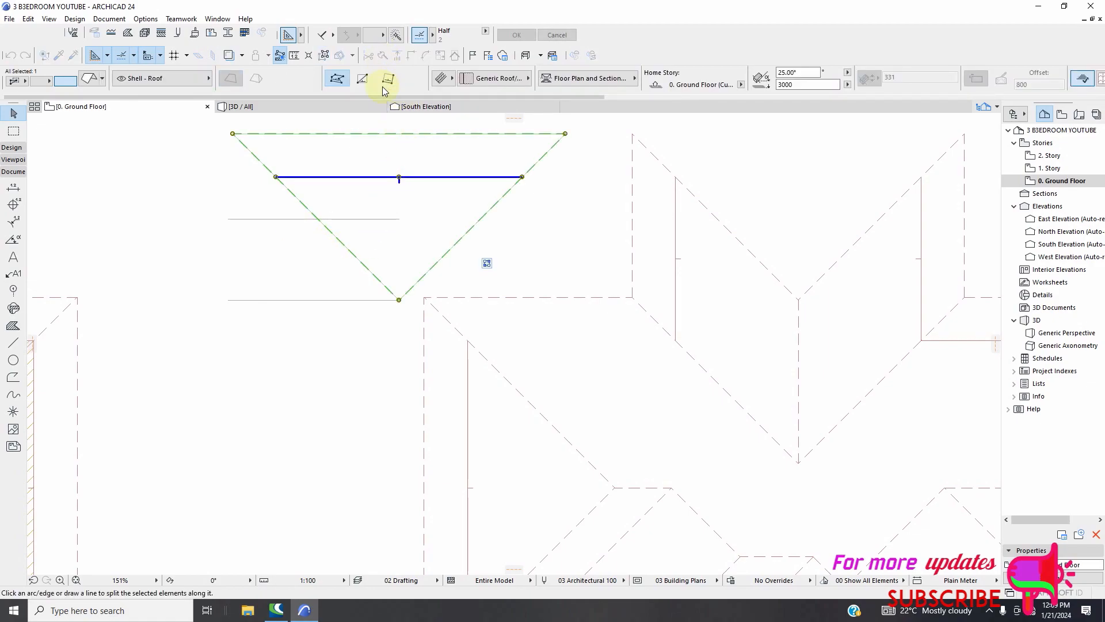
{"action": "scroll", "coordinate": [317, 222], "scroll_direction": "up", "scroll_amount": 10}
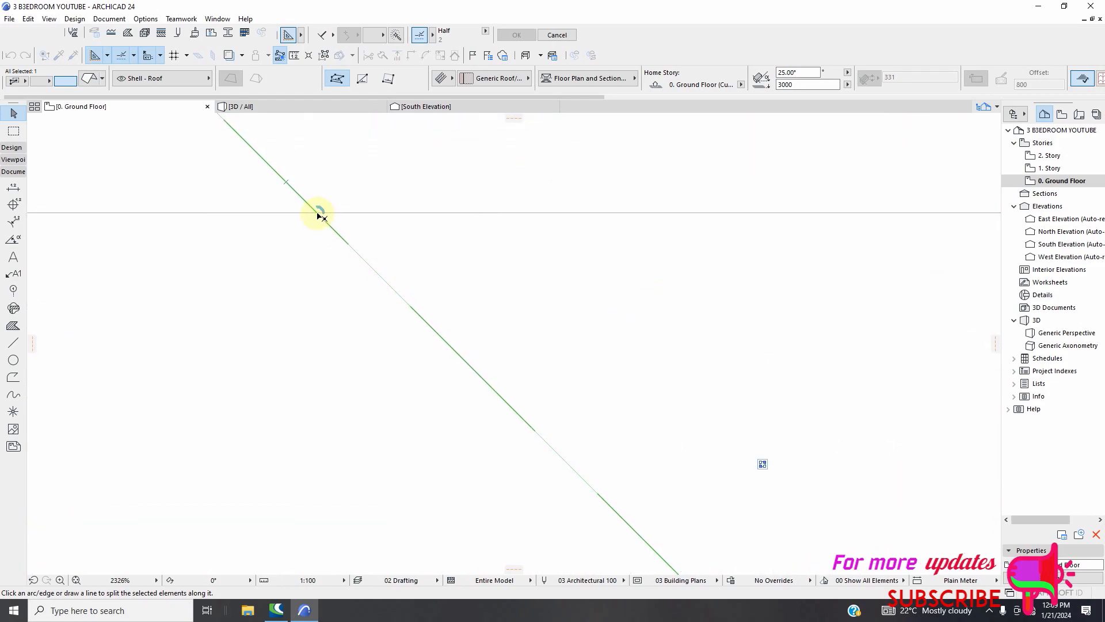
{"action": "left_click", "coordinate": [317, 215]}
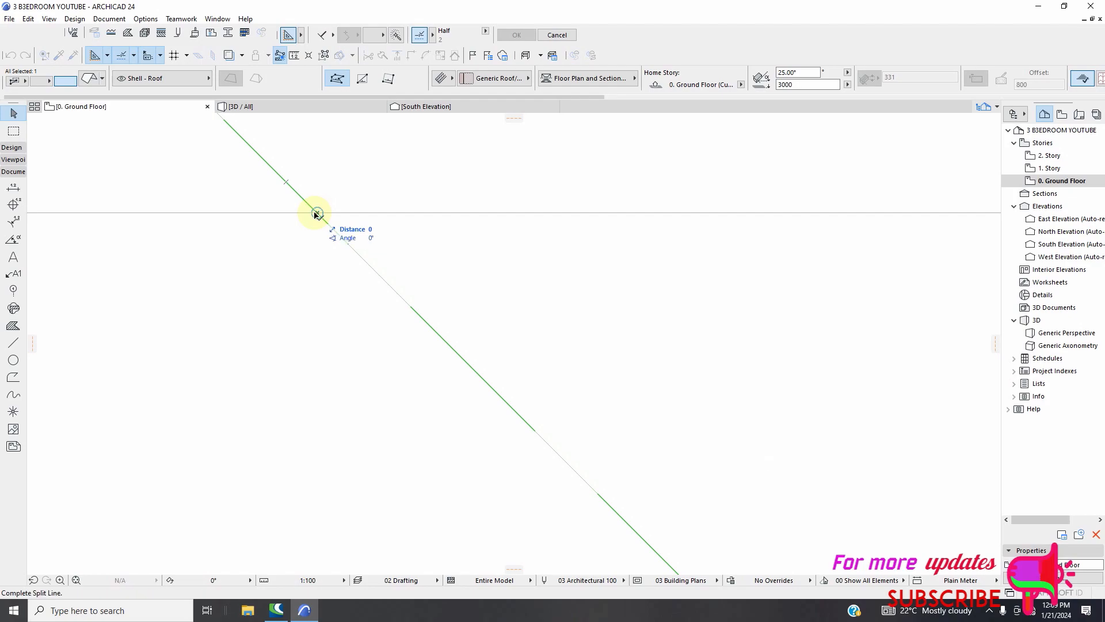
{"action": "scroll", "coordinate": [312, 215], "scroll_direction": "down", "scroll_amount": 3}
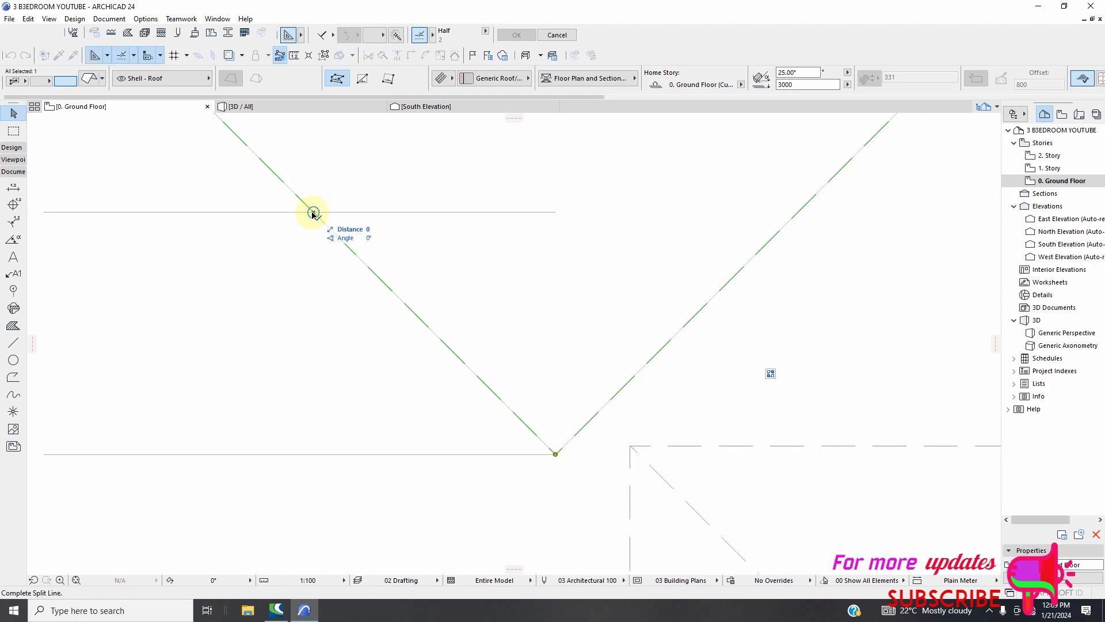
{"action": "left_click", "coordinate": [312, 213]}
{"action": "left_click", "coordinate": [459, 220]}
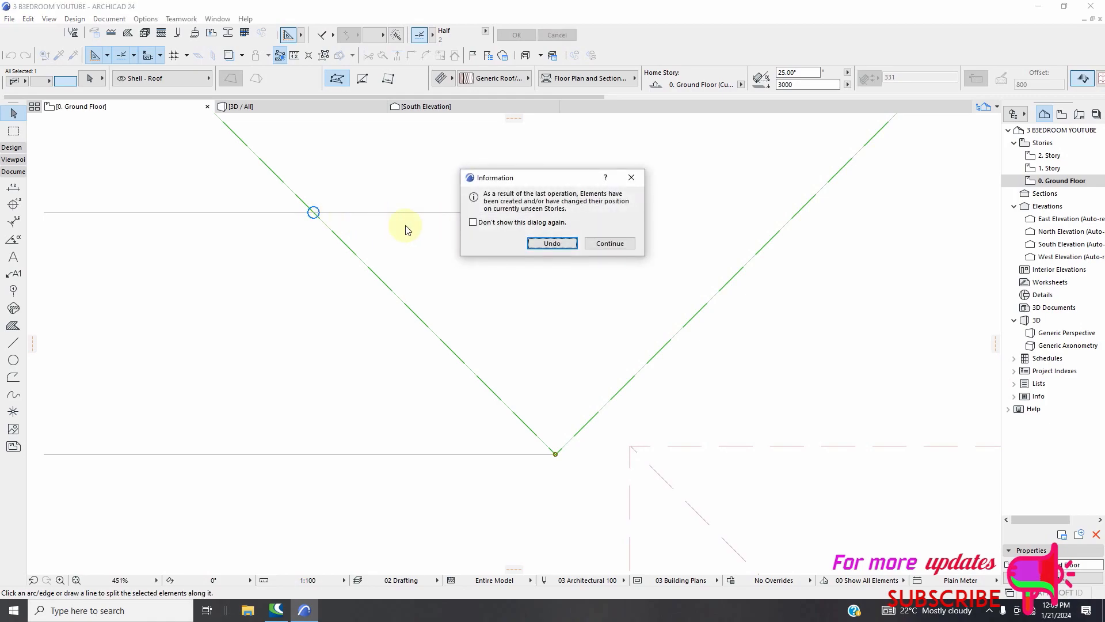
{"action": "left_click", "coordinate": [631, 177]}
{"action": "left_click", "coordinate": [327, 257]}
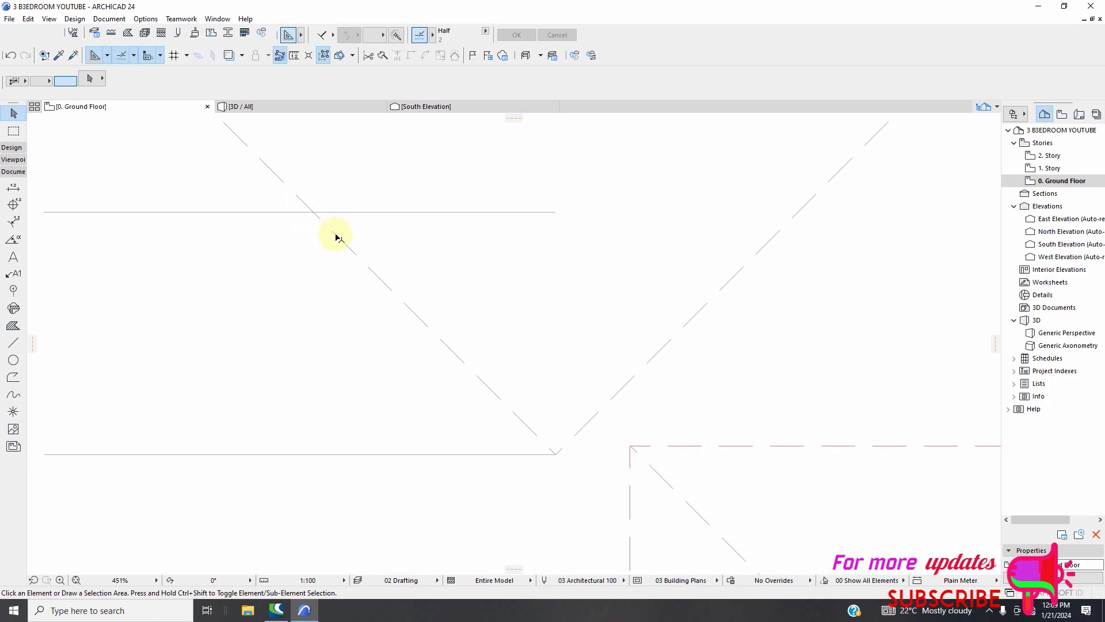
- Split the detached triangular roof plane horizontally along the offset line across both sloping edges, removing its southern tip
{"action": "left_click", "coordinate": [337, 237]}
{"action": "scroll", "coordinate": [308, 264], "scroll_direction": "down", "scroll_amount": 2}
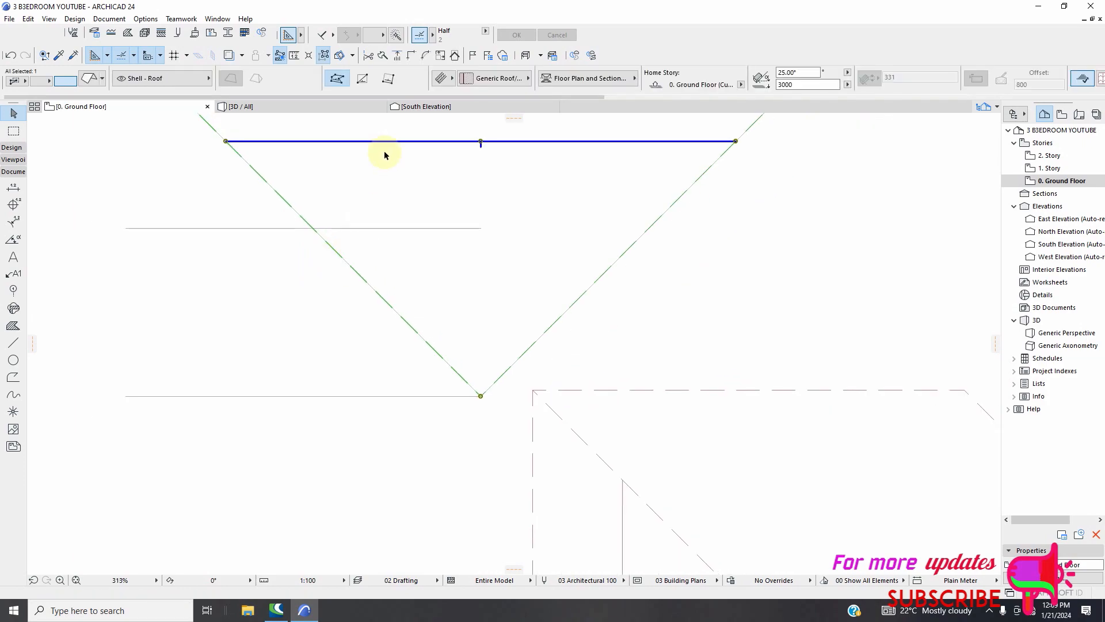
{"action": "left_click", "coordinate": [382, 56]}
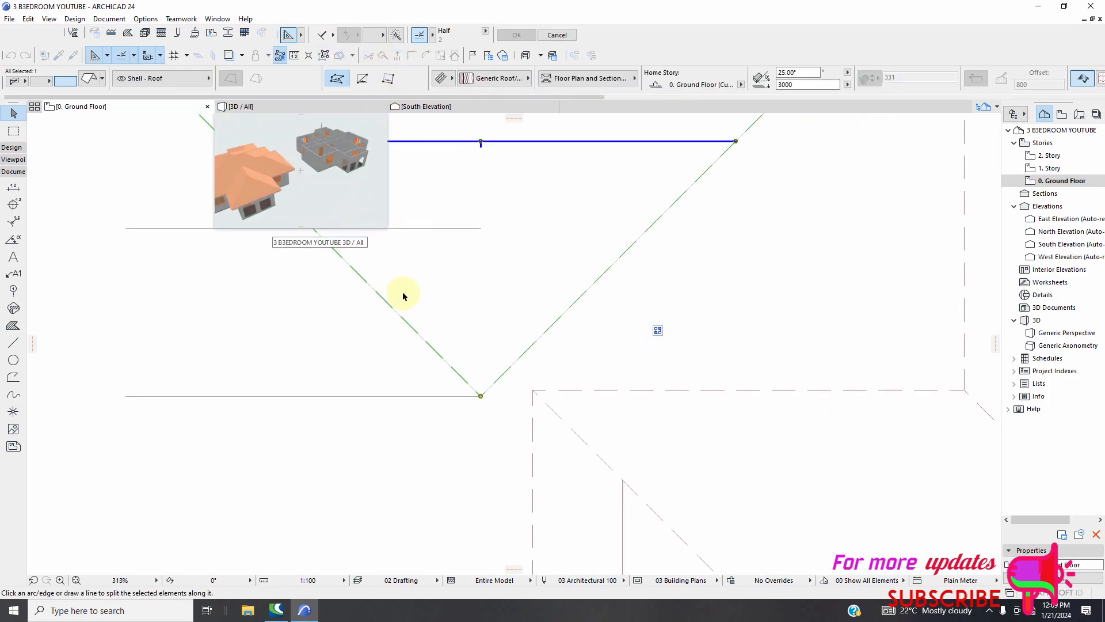
{"action": "scroll", "coordinate": [370, 340], "scroll_direction": "down", "scroll_amount": 2}
{"action": "scroll", "coordinate": [346, 264], "scroll_direction": "up", "scroll_amount": 6}
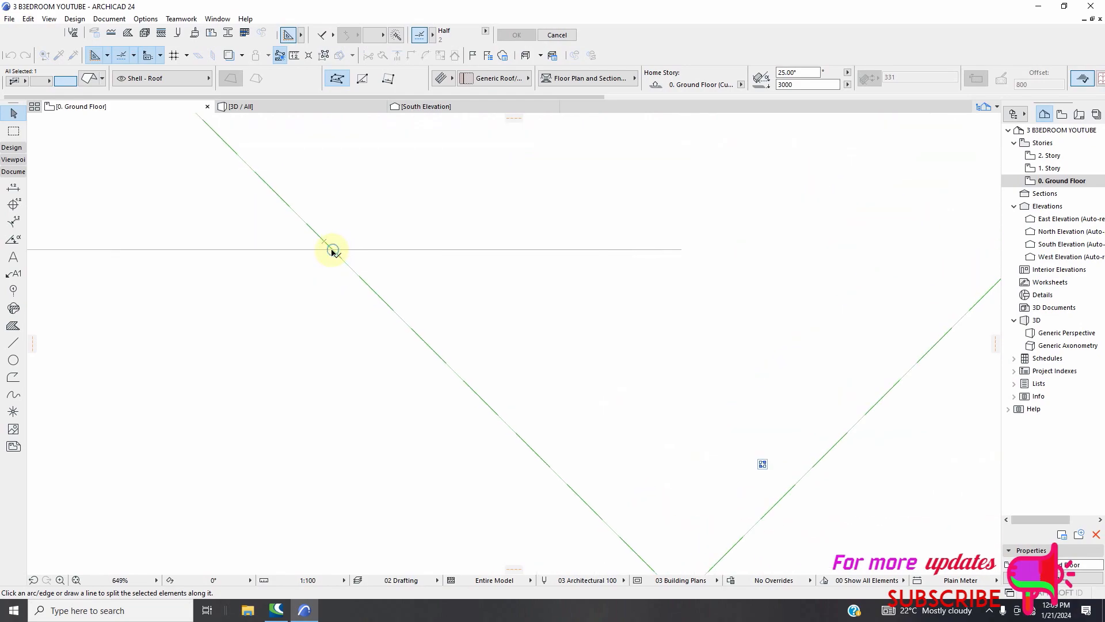
{"action": "left_click", "coordinate": [331, 250]}
{"action": "scroll", "coordinate": [491, 259], "scroll_direction": "down", "scroll_amount": 1}
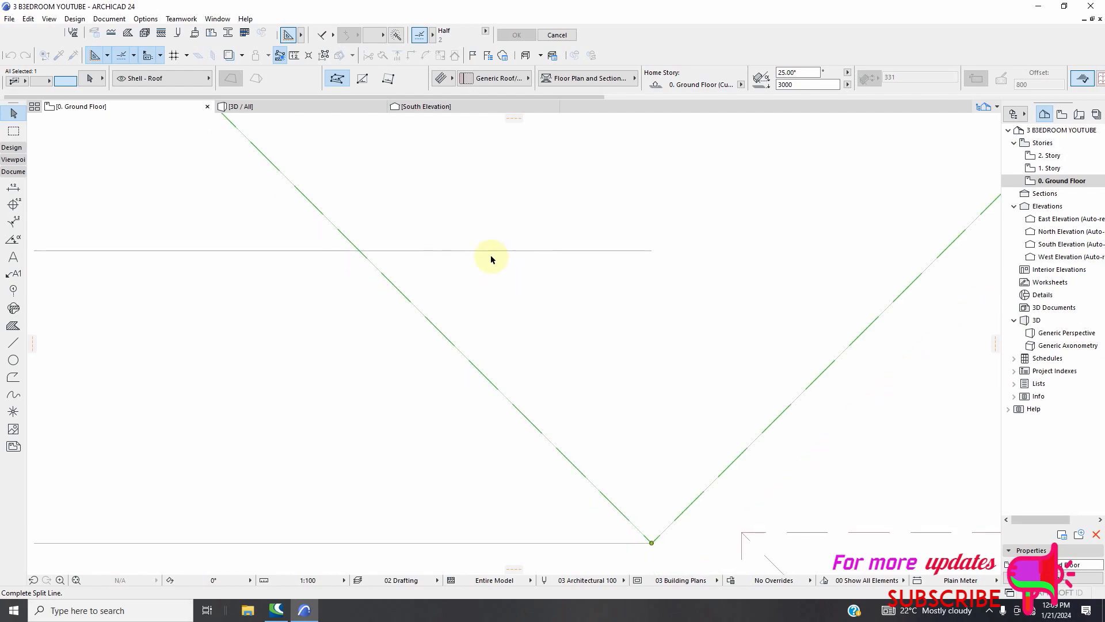
{"action": "scroll", "coordinate": [491, 259], "scroll_direction": "down", "scroll_amount": 4}
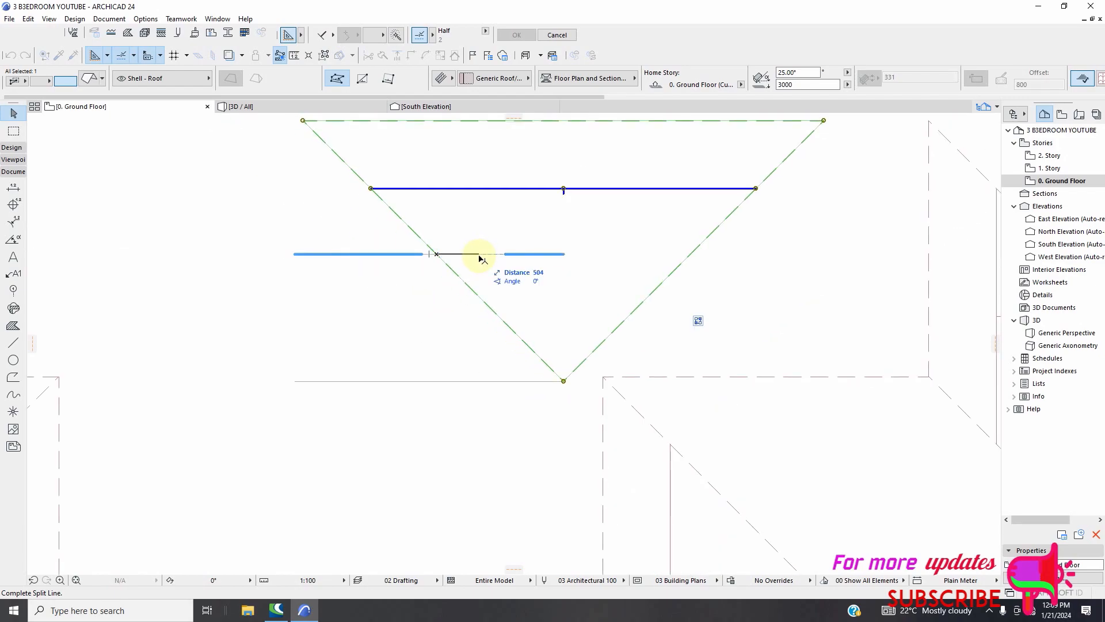
{"action": "left_click", "coordinate": [693, 257]}
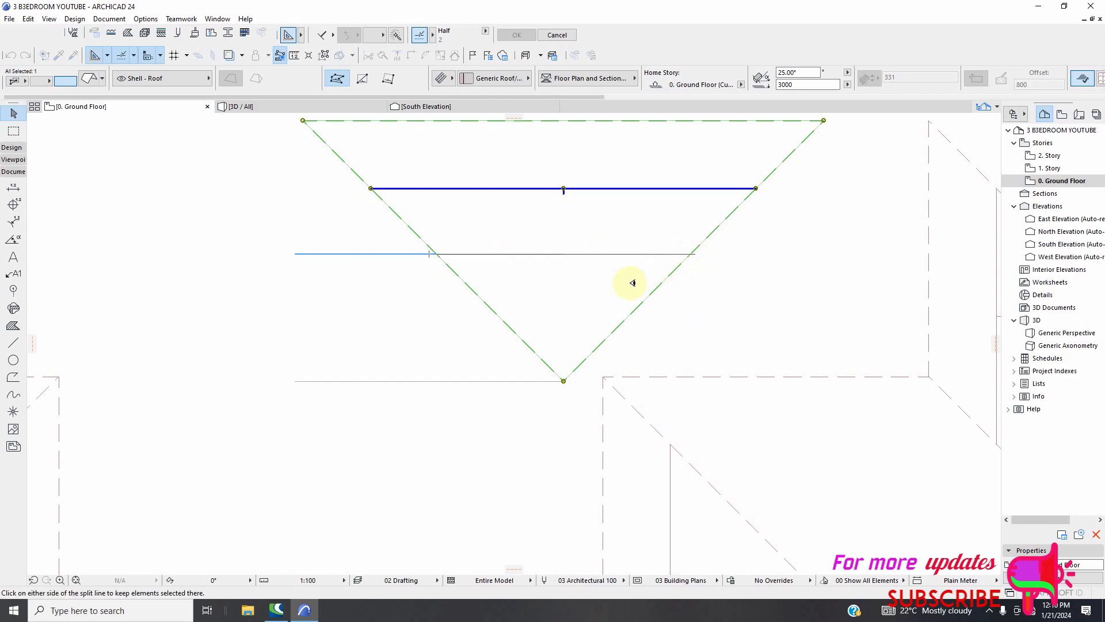
{"action": "left_click", "coordinate": [544, 317]}
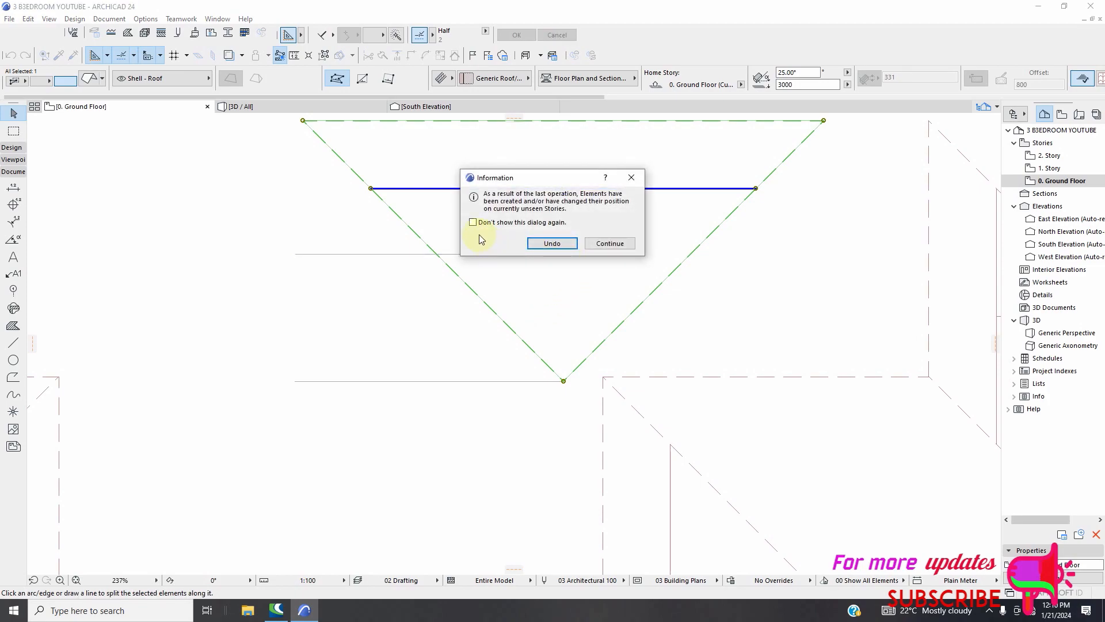
{"action": "left_click", "coordinate": [613, 244]}
- Select the eastern house's roof and try to reach its northern pivot line over the verandah wall, then deselect it
{"action": "scroll", "coordinate": [595, 281], "scroll_direction": "down", "scroll_amount": 10}
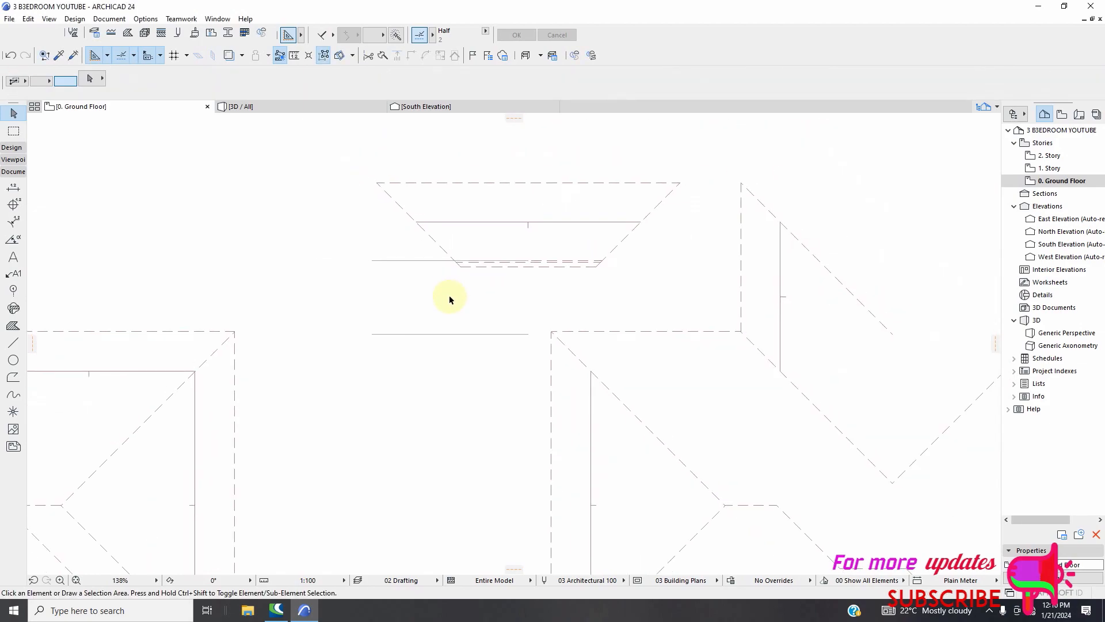
{"action": "scroll", "coordinate": [498, 286], "scroll_direction": "up", "scroll_amount": 1}
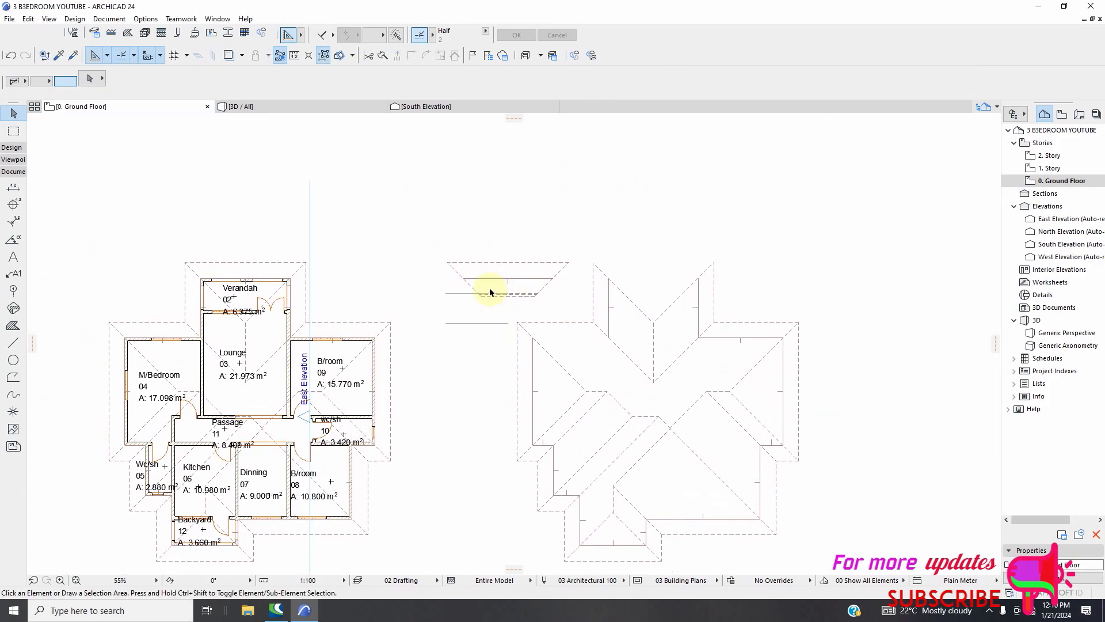
{"action": "scroll", "coordinate": [309, 275], "scroll_direction": "up", "scroll_amount": 6}
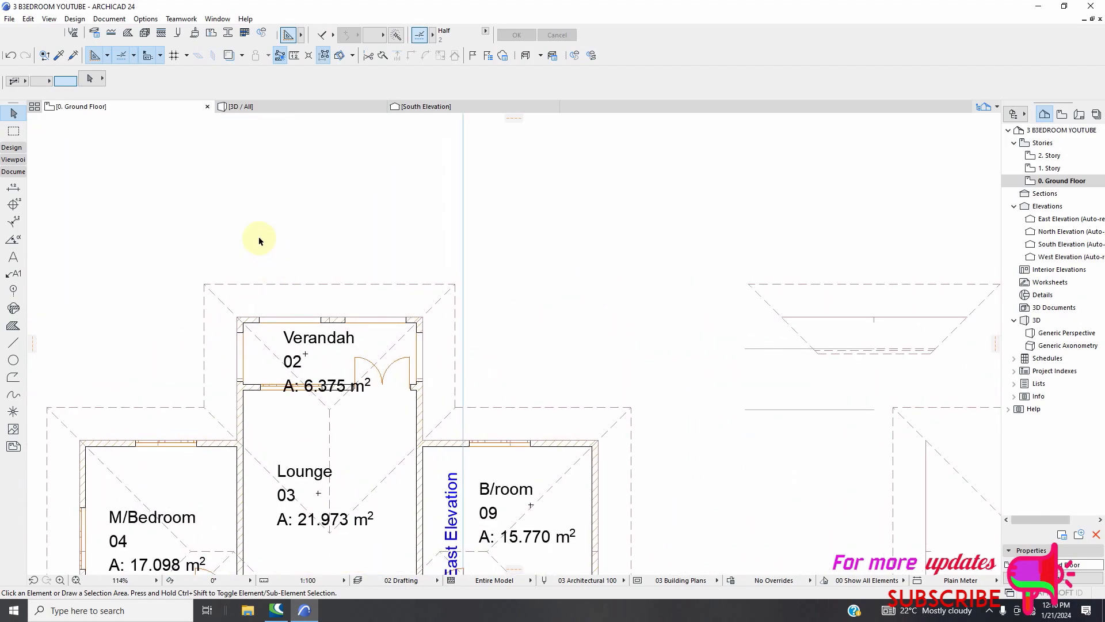
{"action": "left_click", "coordinate": [259, 237]}
{"action": "left_click", "coordinate": [236, 247]}
{"action": "left_click", "coordinate": [299, 287]}
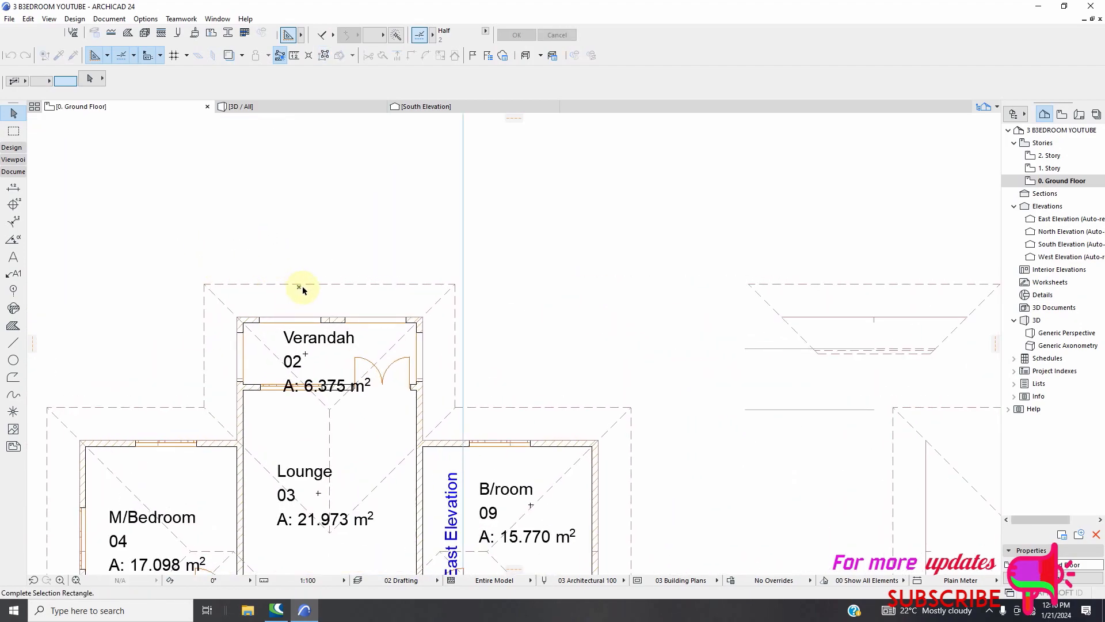
{"action": "left_click", "coordinate": [311, 289]}
{"action": "scroll", "coordinate": [316, 292], "scroll_direction": "up", "scroll_amount": 8}
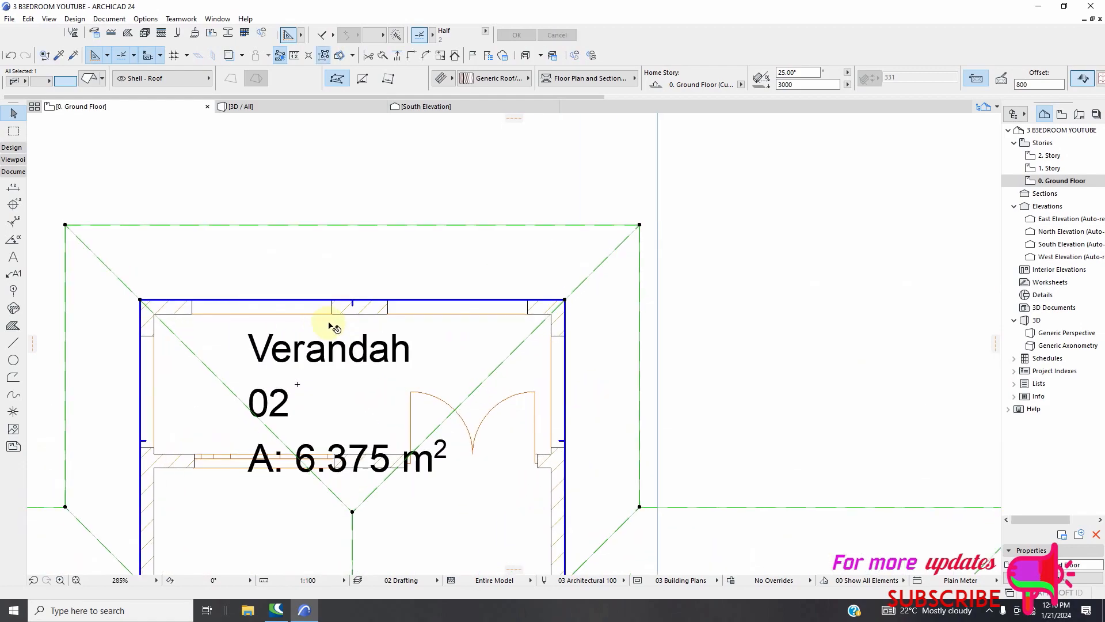
{"action": "scroll", "coordinate": [367, 300], "scroll_direction": "up", "scroll_amount": 7}
{"action": "scroll", "coordinate": [377, 293], "scroll_direction": "down", "scroll_amount": 4}
{"action": "scroll", "coordinate": [377, 284], "scroll_direction": "up", "scroll_amount": 3}
{"action": "scroll", "coordinate": [377, 287], "scroll_direction": "up", "scroll_amount": 9}
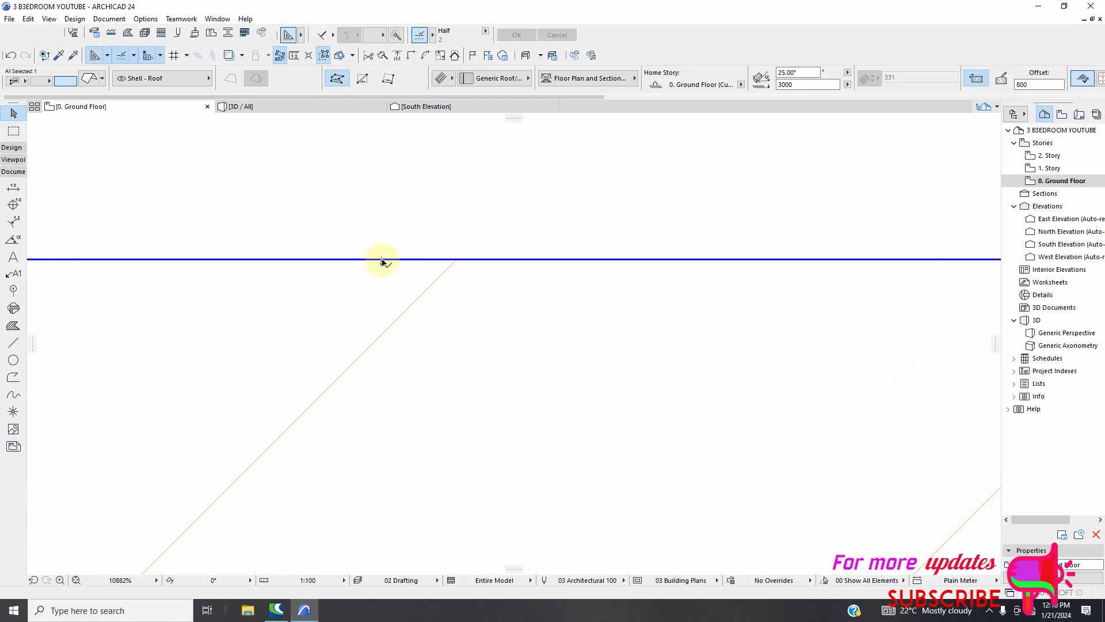
{"action": "key", "text": "Escape"}
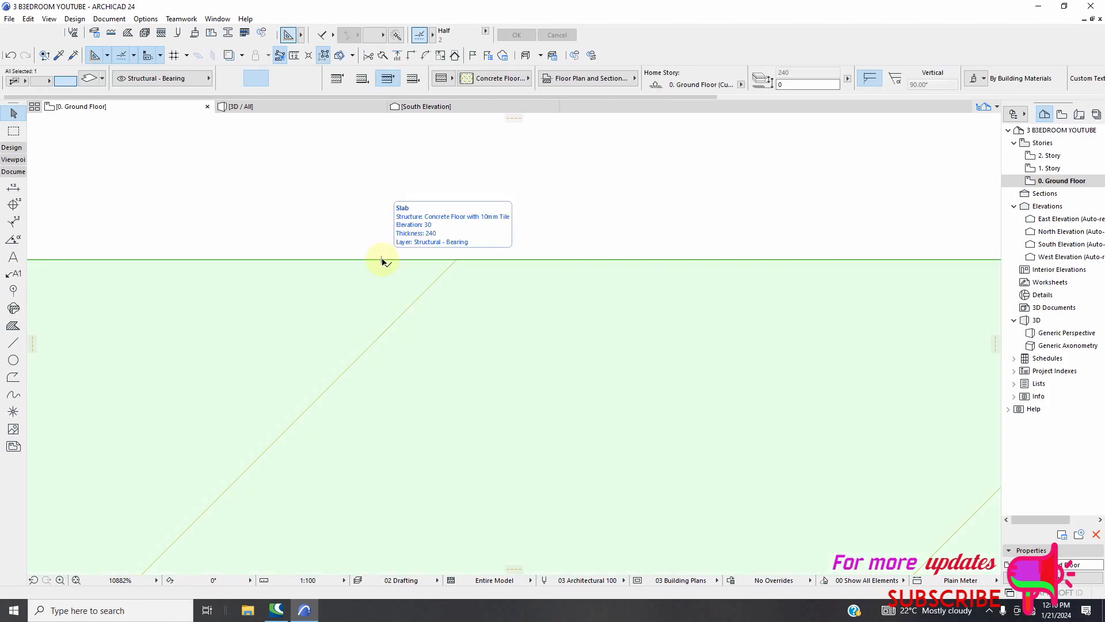
- Reselect the eastern house's roof in place of the floor slab and try to pick its pivot line at the verandah
{"action": "scroll", "coordinate": [378, 261], "scroll_direction": "up", "scroll_amount": 3}
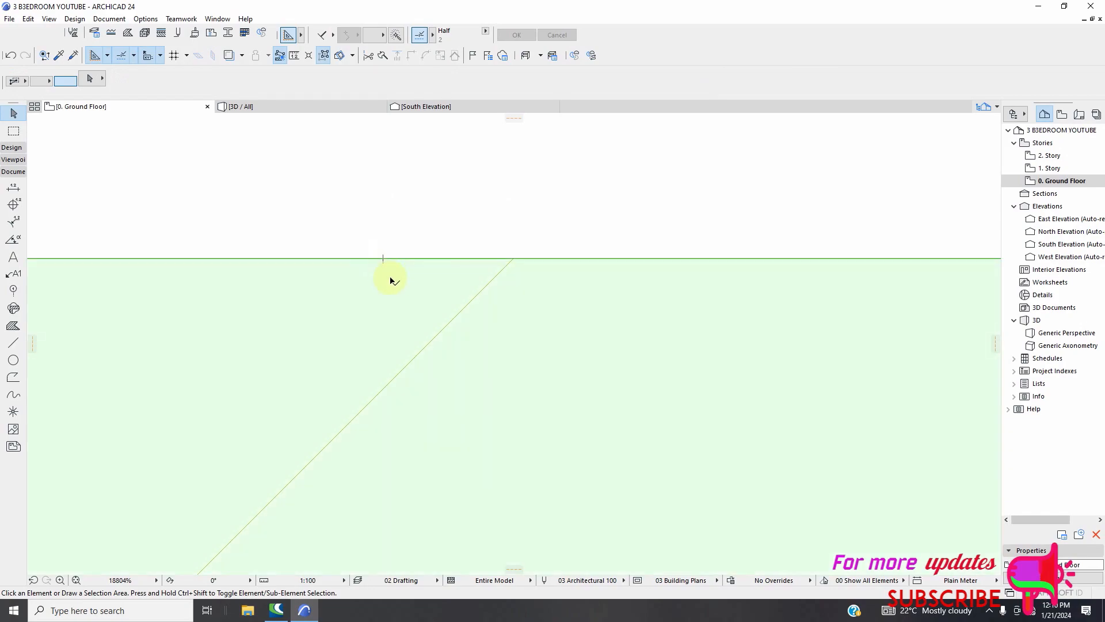
{"action": "left_click", "coordinate": [391, 278]}
{"action": "scroll", "coordinate": [379, 350], "scroll_direction": "down", "scroll_amount": 20}
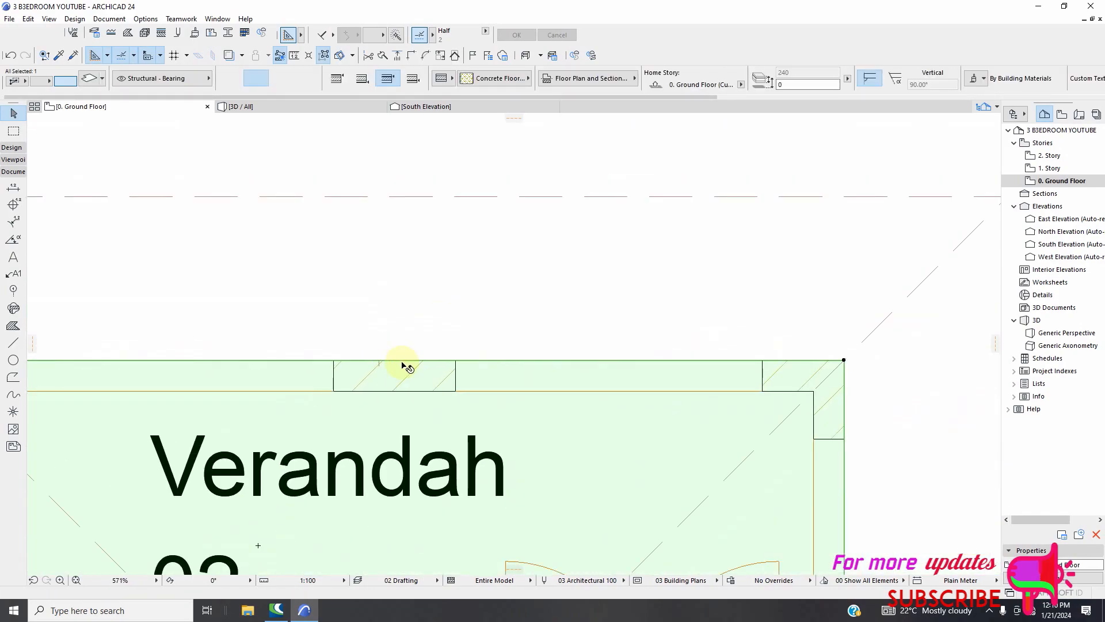
{"action": "left_click", "coordinate": [410, 287]}
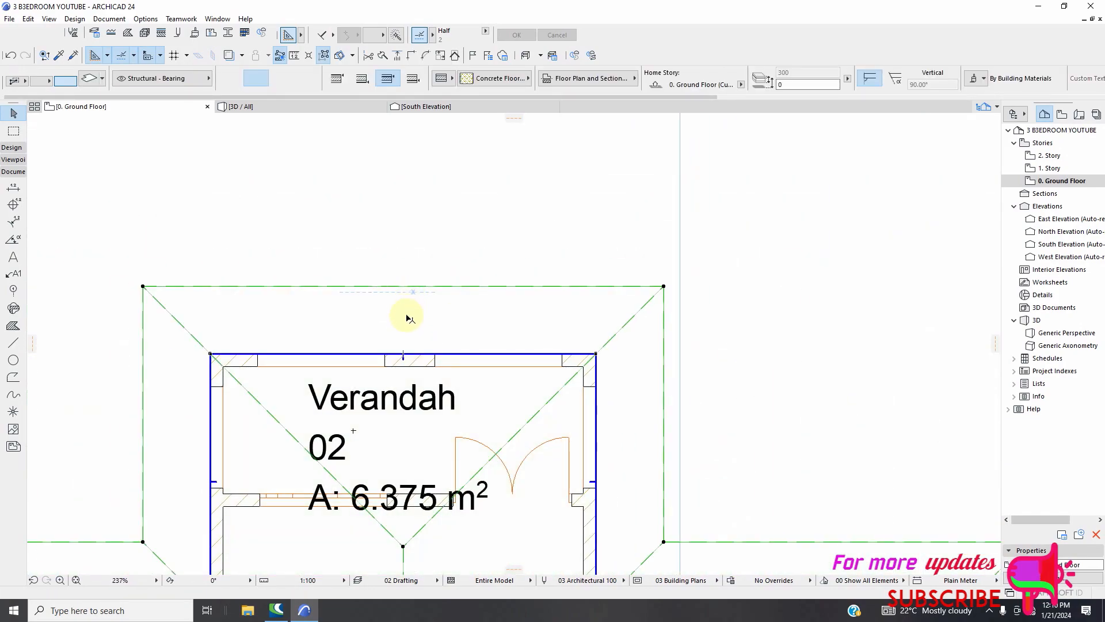
{"action": "scroll", "coordinate": [402, 353], "scroll_direction": "up", "scroll_amount": 12}
{"action": "scroll", "coordinate": [396, 378], "scroll_direction": "up", "scroll_amount": 14}
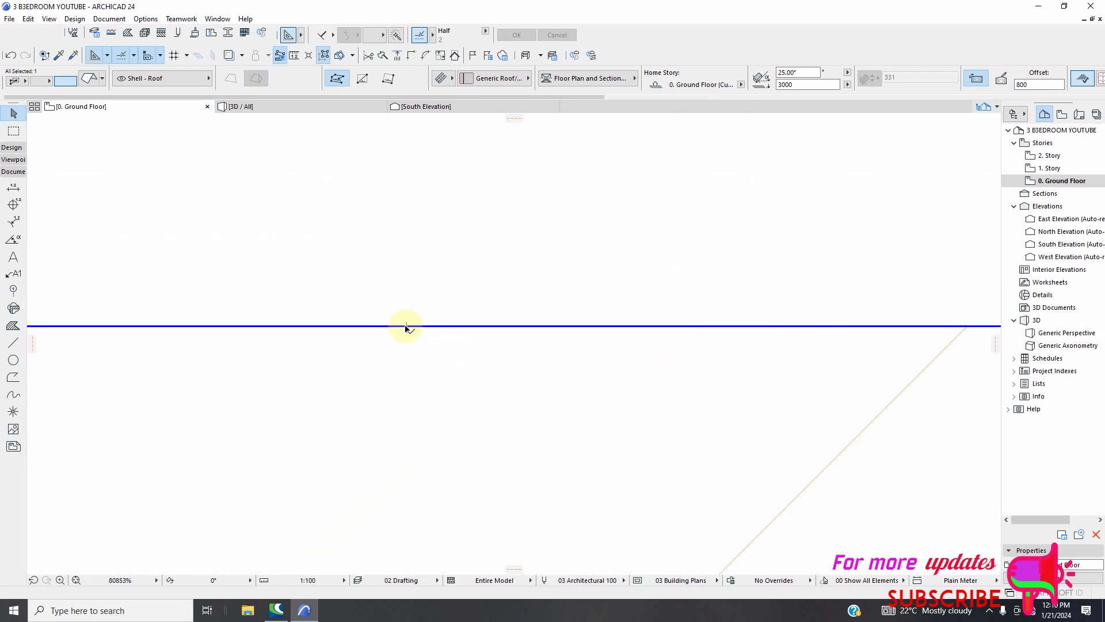
{"action": "left_click", "coordinate": [406, 328]}
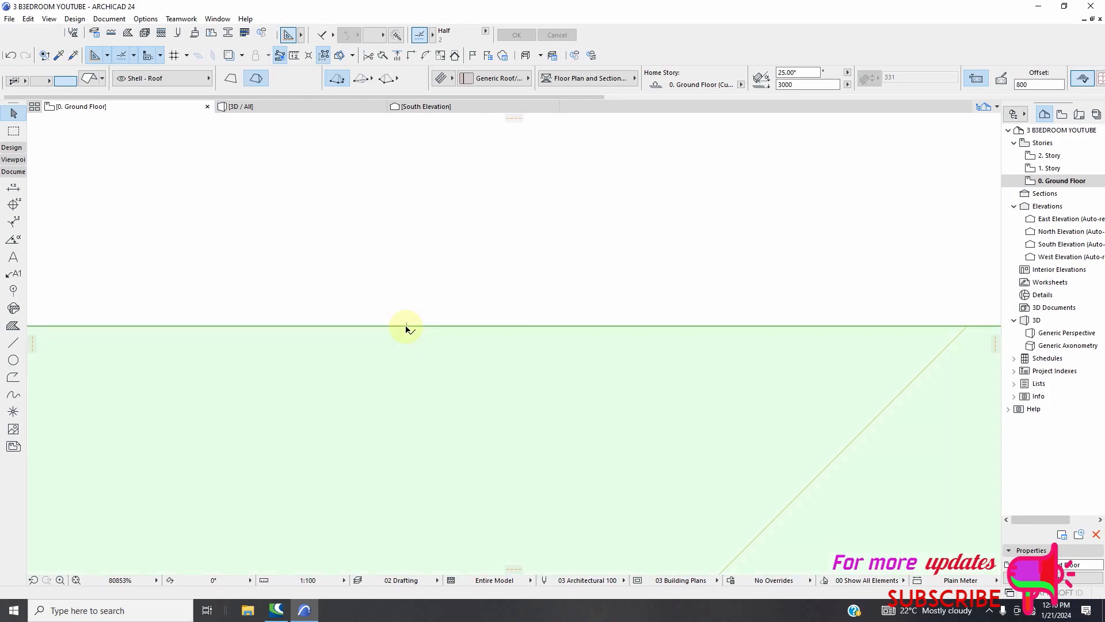
{"action": "key", "text": "Escape"}
{"action": "scroll", "coordinate": [421, 369], "scroll_direction": "down", "scroll_amount": 5}
{"action": "scroll", "coordinate": [424, 371], "scroll_direction": "down", "scroll_amount": 20}
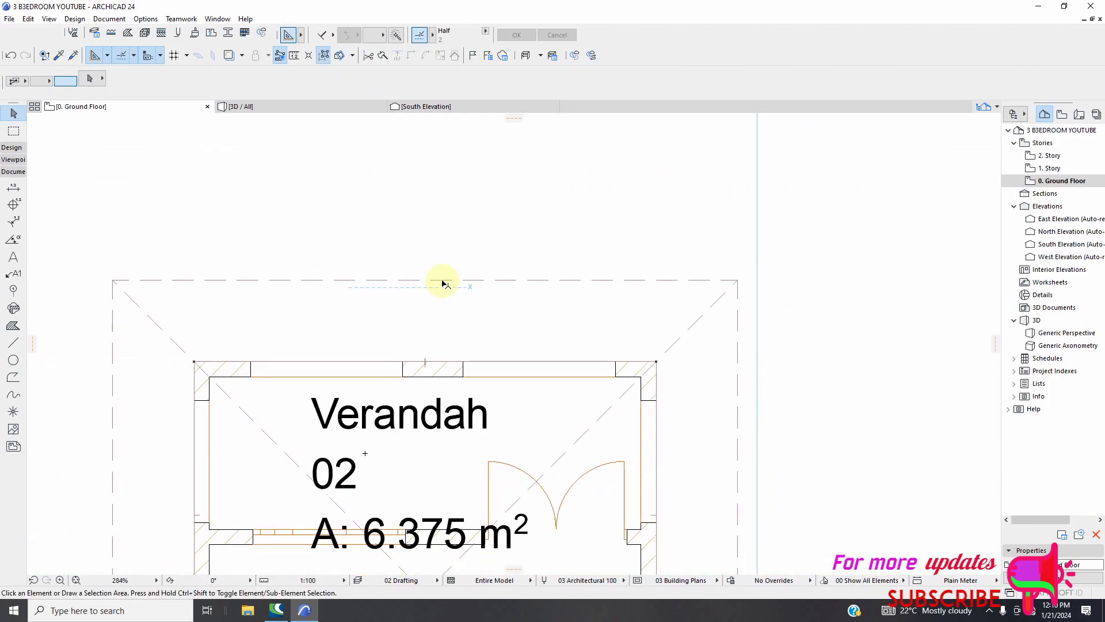
- Try to edit the roof's pivot line at the verandah's north wall, and undo the slab edge edit made there
{"action": "left_click", "coordinate": [420, 366]}
{"action": "scroll", "coordinate": [441, 360], "scroll_direction": "up", "scroll_amount": 12}
{"action": "scroll", "coordinate": [433, 334], "scroll_direction": "up", "scroll_amount": 13}
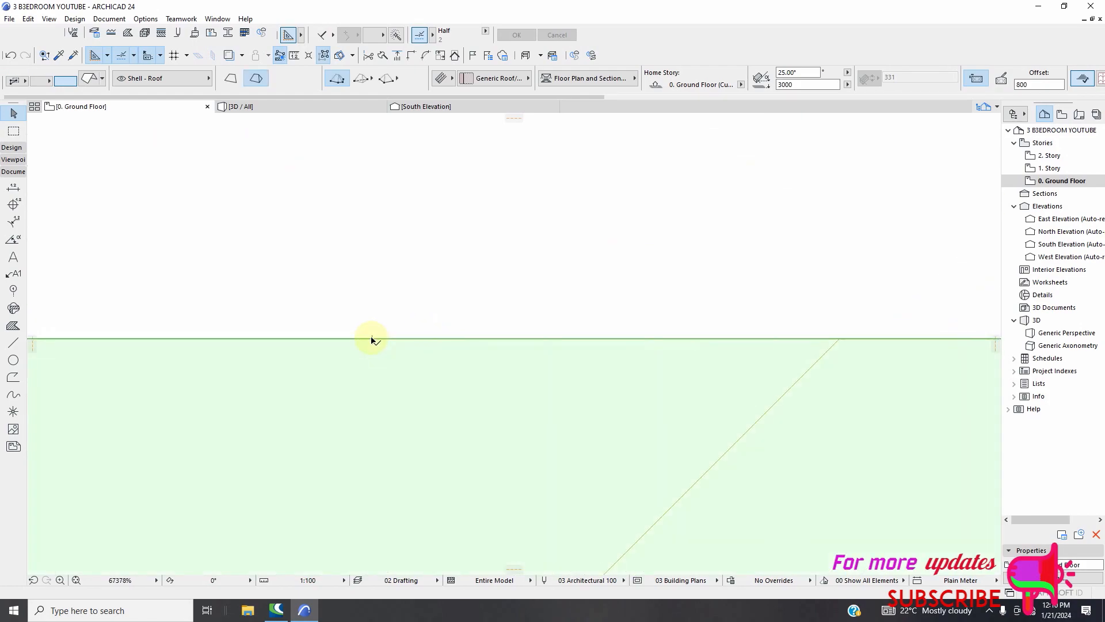
{"action": "left_click", "coordinate": [375, 341]}
{"action": "left_click", "coordinate": [383, 347]}
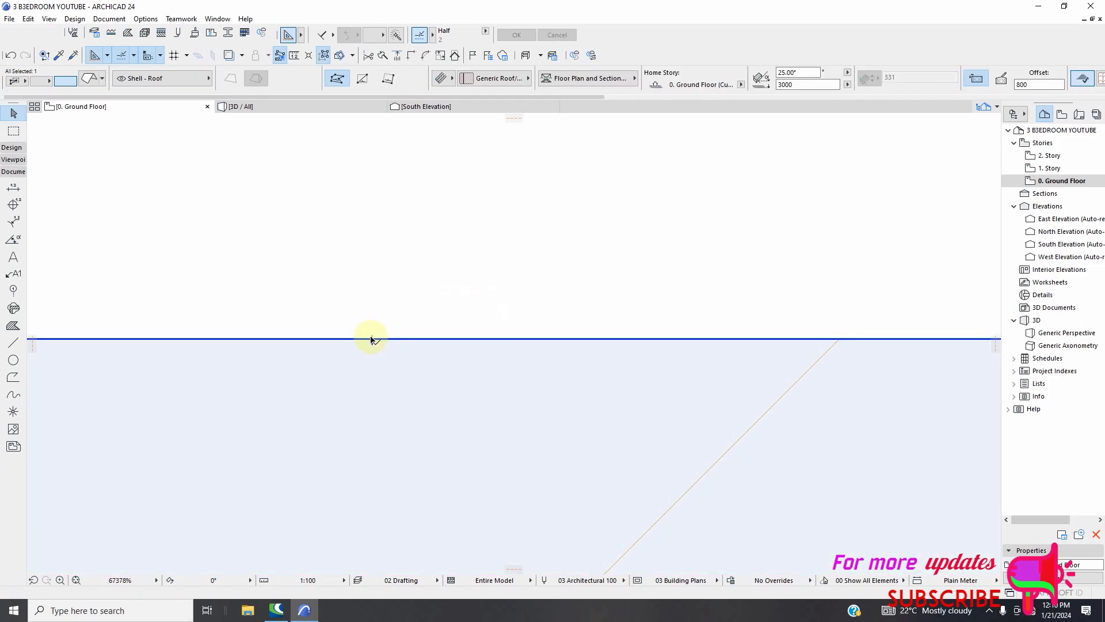
{"action": "left_click", "coordinate": [372, 339]}
{"action": "left_click", "coordinate": [371, 338]}
{"action": "left_click", "coordinate": [372, 335]}
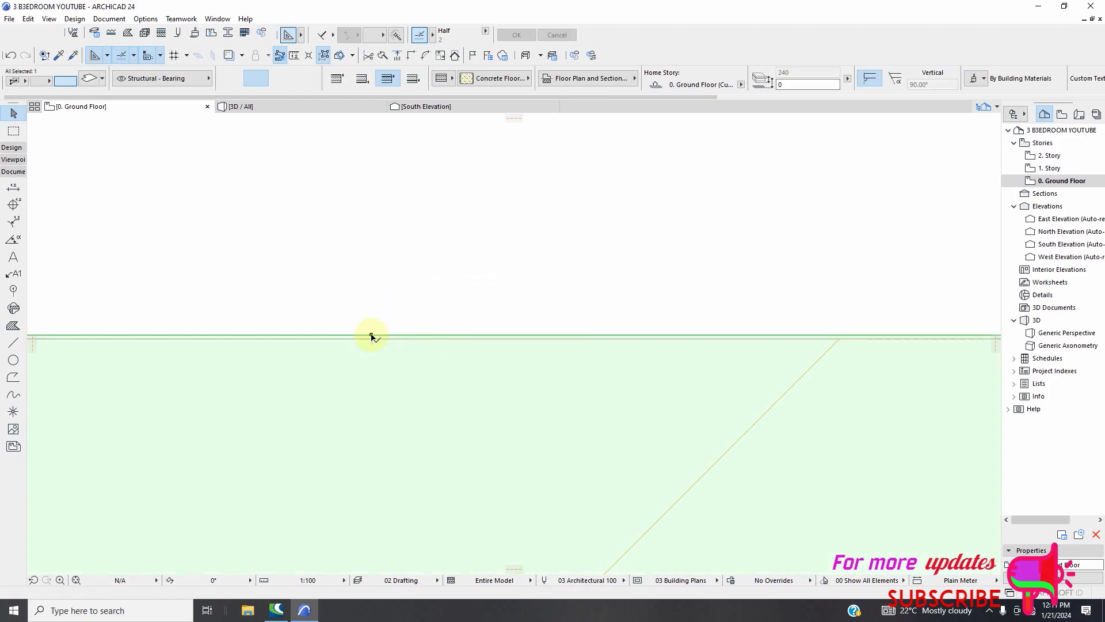
{"action": "key", "text": "Escape"}
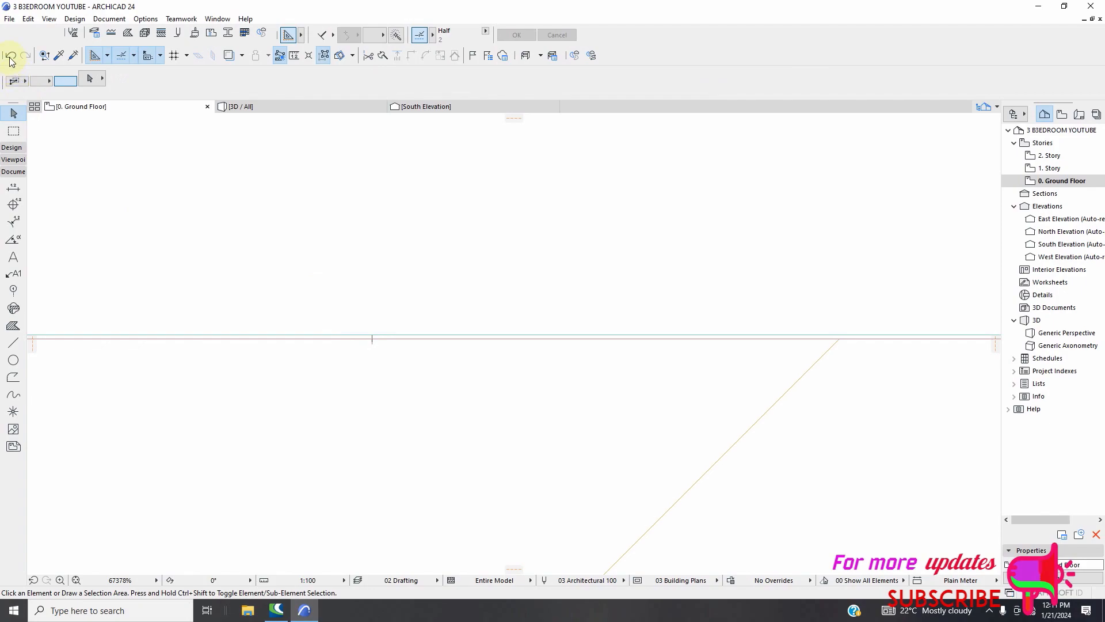
{"action": "left_click", "coordinate": [10, 55]}
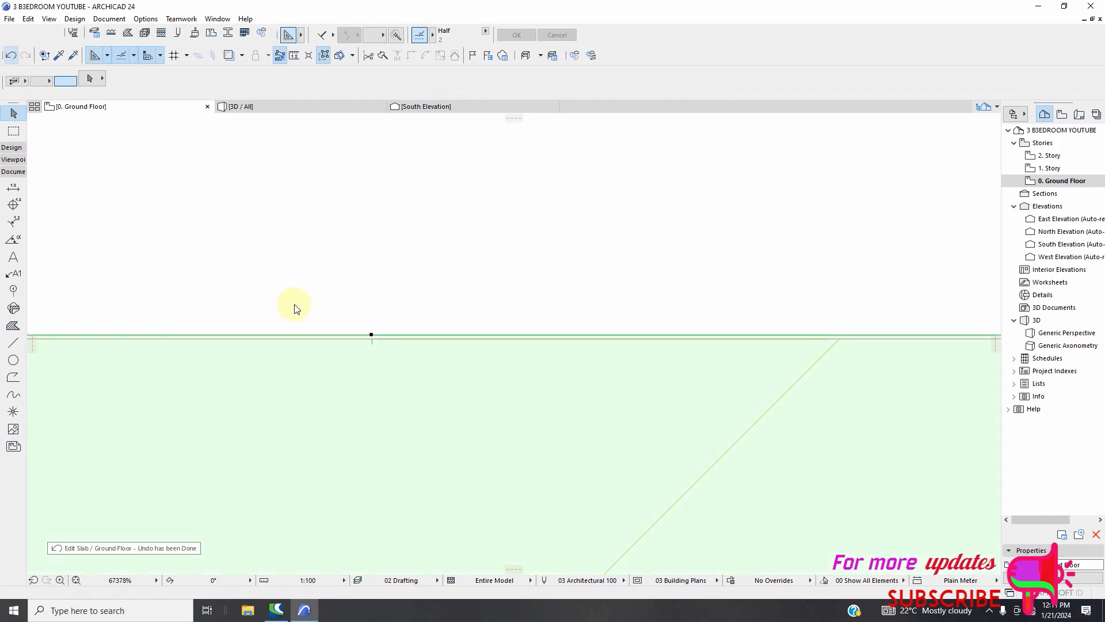
- Try to edit the roof's pivot line at the verandah's north wall, cancelling the wall drag and the slab node insertion picked up there
{"action": "left_click", "coordinate": [375, 339]}
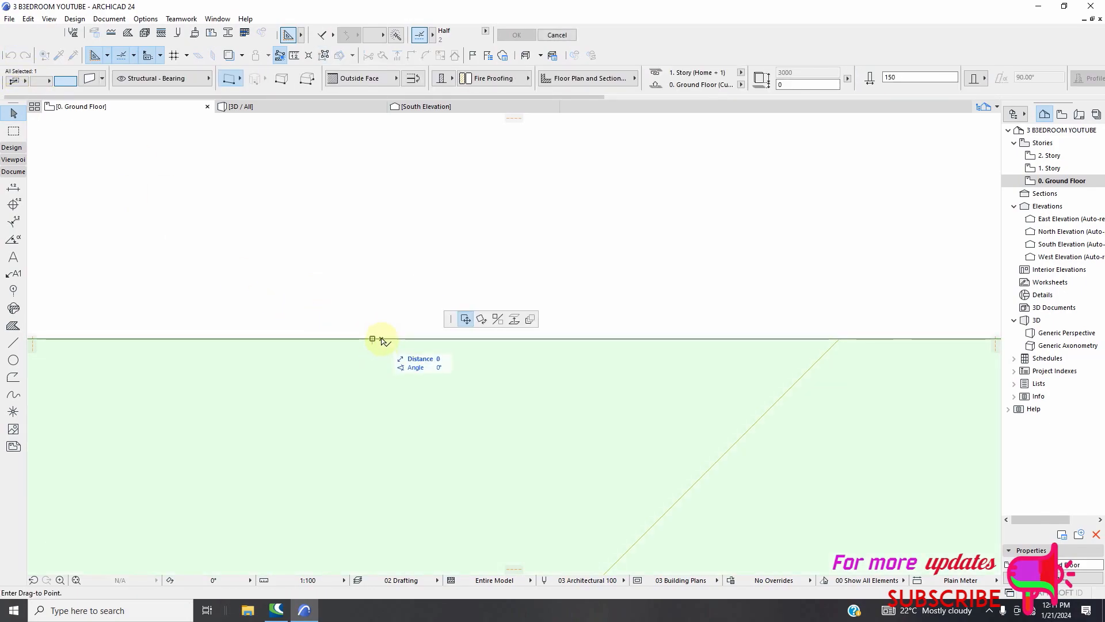
{"action": "key", "text": "Escape"}
{"action": "left_click", "coordinate": [375, 339]}
{"action": "key", "text": "Escape"}
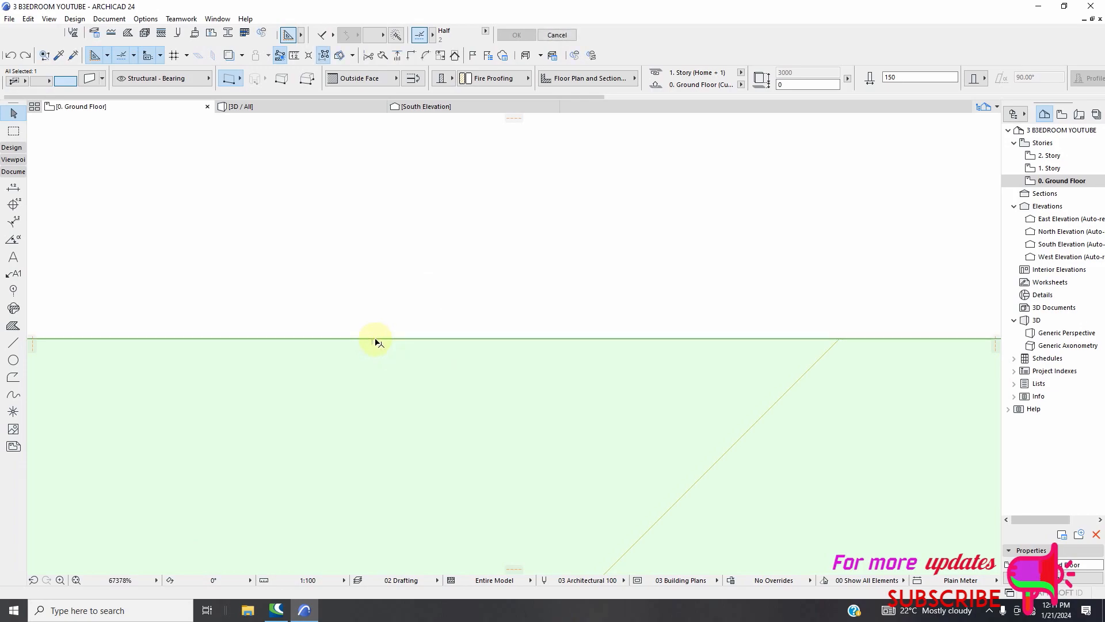
{"action": "left_click", "coordinate": [370, 338]}
{"action": "left_click", "coordinate": [379, 340]}
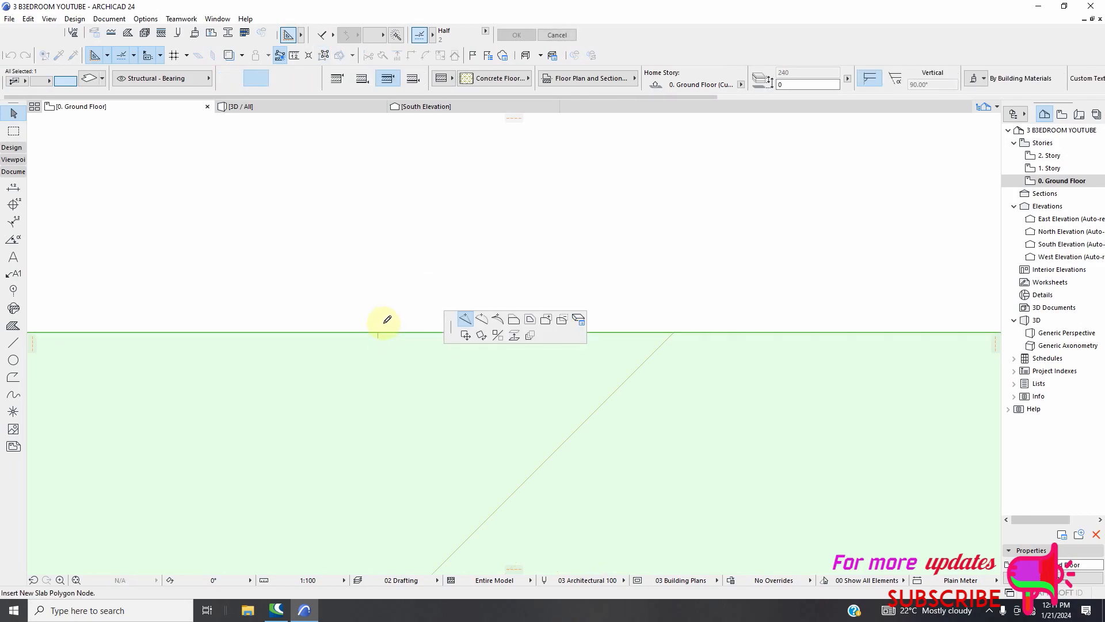
{"action": "left_click", "coordinate": [477, 333]}
{"action": "left_click", "coordinate": [471, 358]}
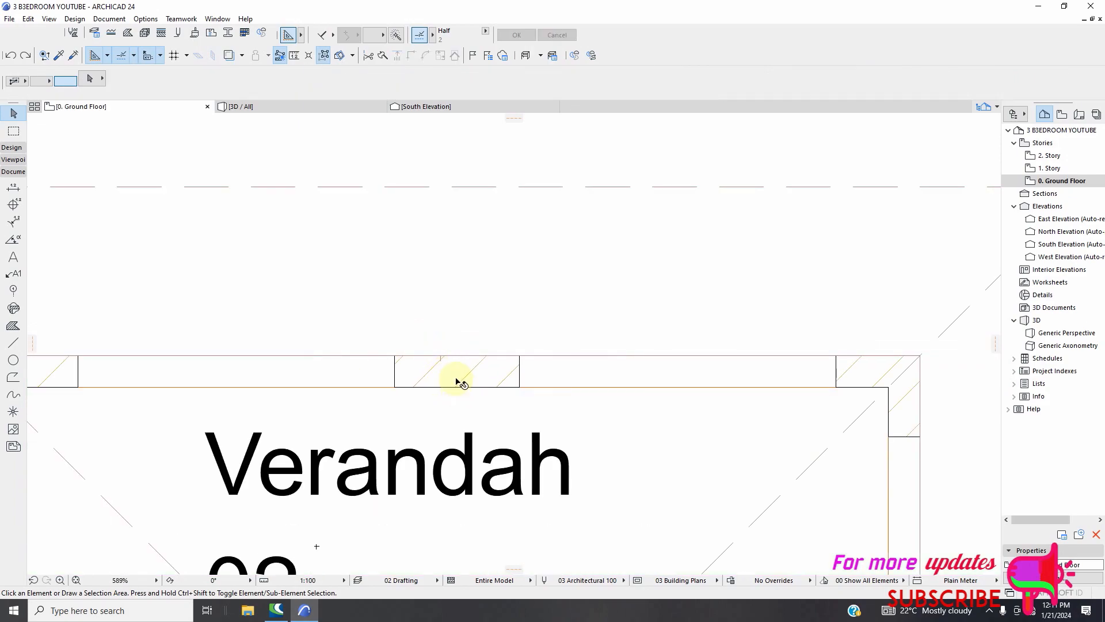
- Select the eastern house's roof by its northern eave and try to pick its pivot line at the verandah wall, then clear the selection
{"action": "scroll", "coordinate": [460, 381], "scroll_direction": "down", "scroll_amount": 3}
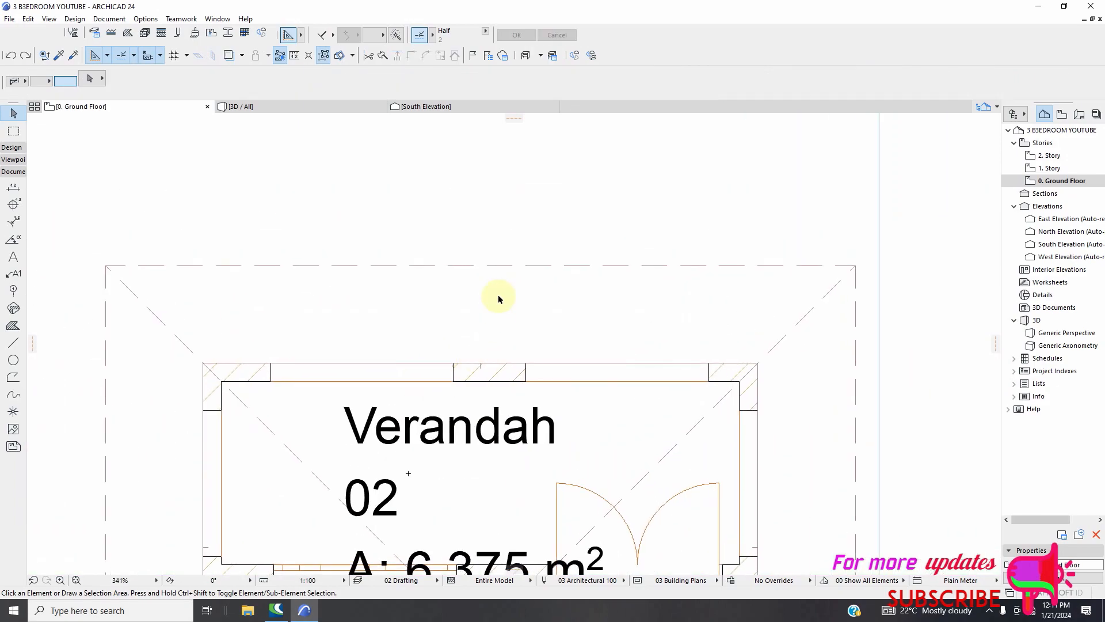
{"action": "left_click", "coordinate": [493, 266]}
{"action": "scroll", "coordinate": [487, 366], "scroll_direction": "up", "scroll_amount": 8}
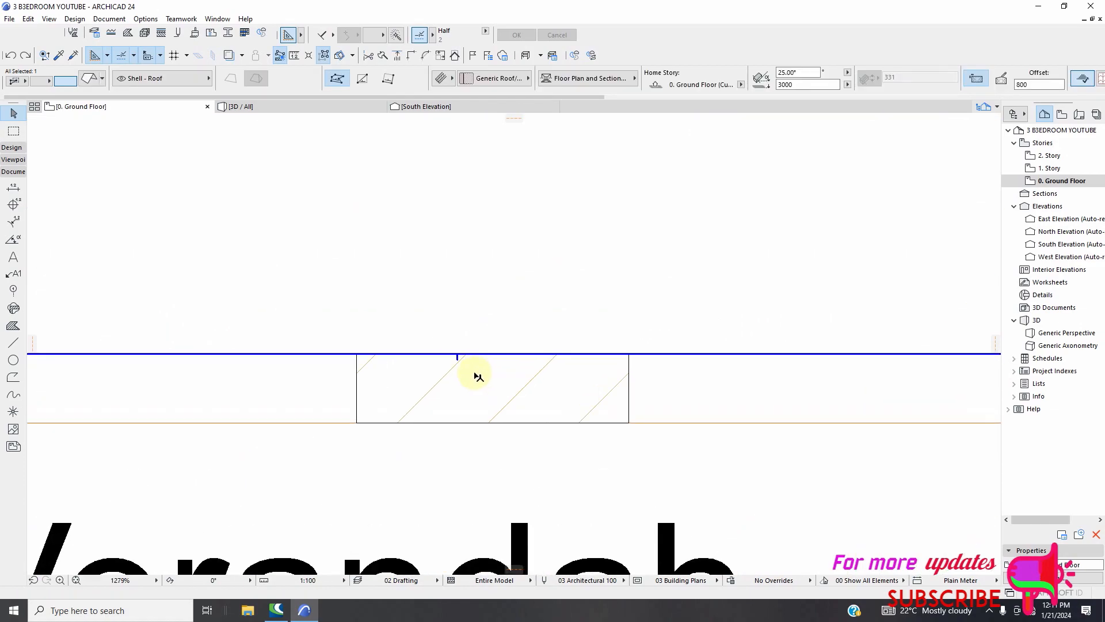
{"action": "scroll", "coordinate": [430, 339], "scroll_direction": "up", "scroll_amount": 7}
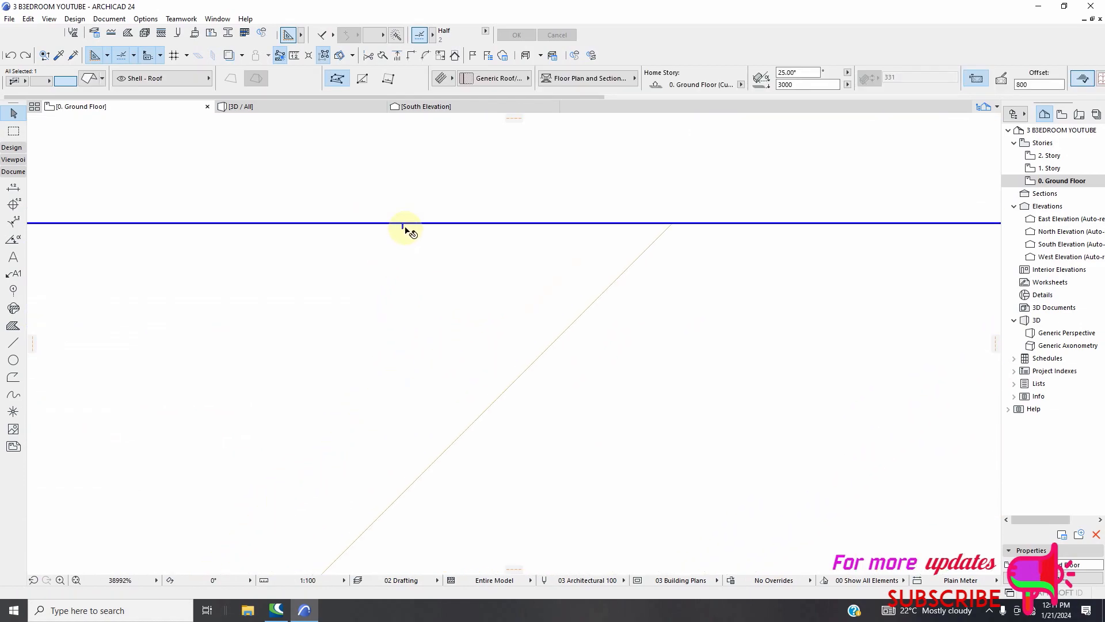
{"action": "left_click", "coordinate": [403, 225]}
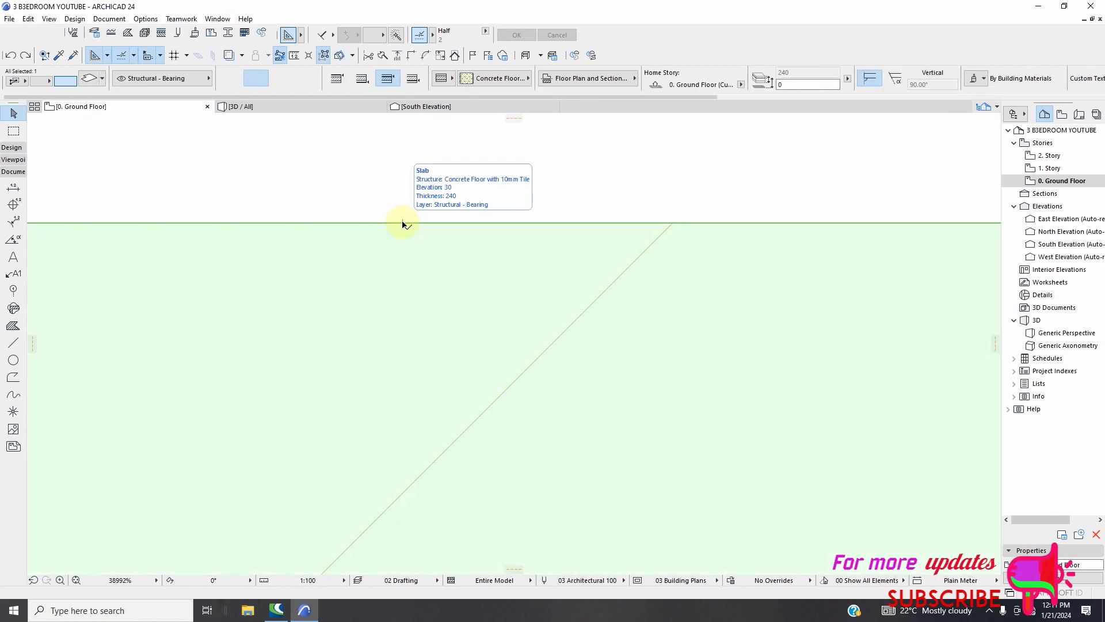
{"action": "key", "text": "Escape"}
- Reselect the roof over the verandah and retry its northern pivot line, cancelling the slab node insertion started instead
{"action": "scroll", "coordinate": [406, 276], "scroll_direction": "down", "scroll_amount": 15}
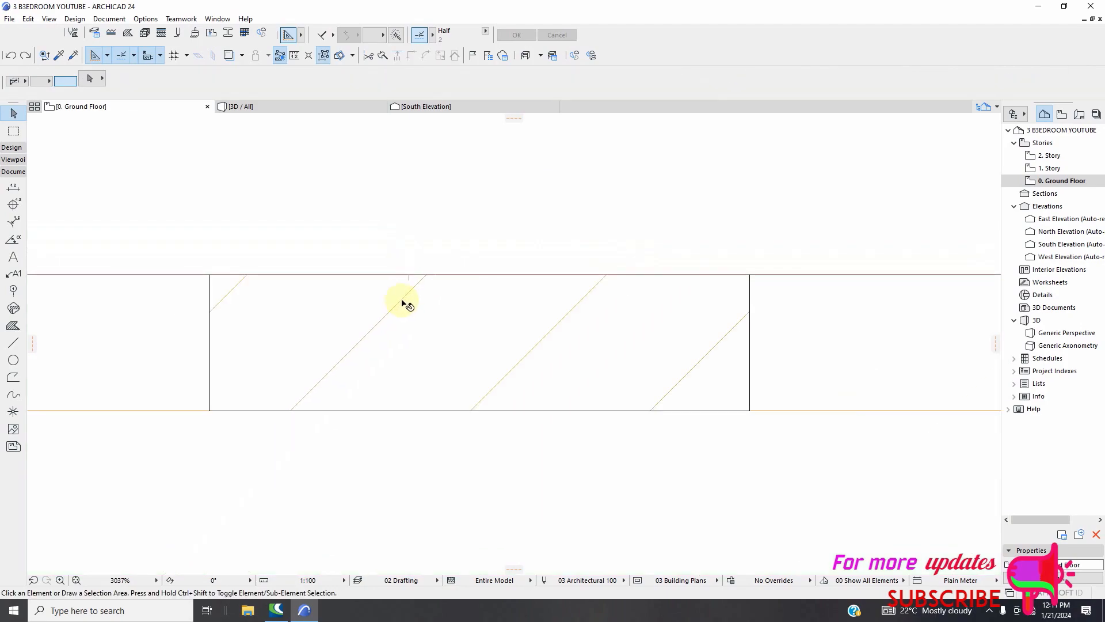
{"action": "scroll", "coordinate": [393, 342], "scroll_direction": "down", "scroll_amount": 4}
{"action": "scroll", "coordinate": [430, 286], "scroll_direction": "down", "scroll_amount": 2}
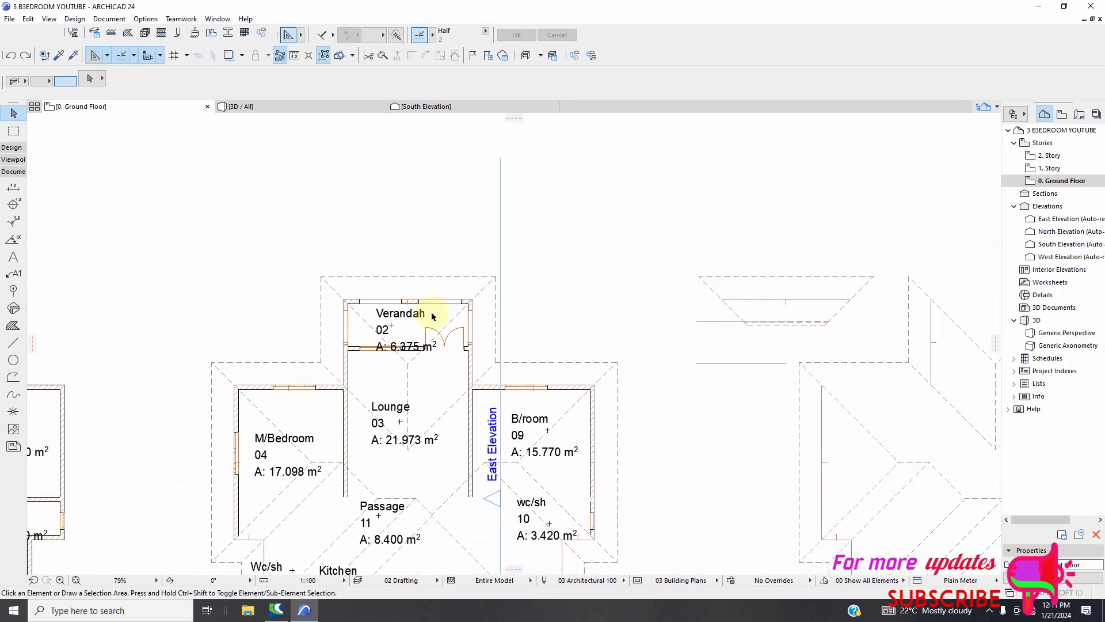
{"action": "scroll", "coordinate": [384, 274], "scroll_direction": "up", "scroll_amount": 6}
{"action": "left_click", "coordinate": [444, 301]}
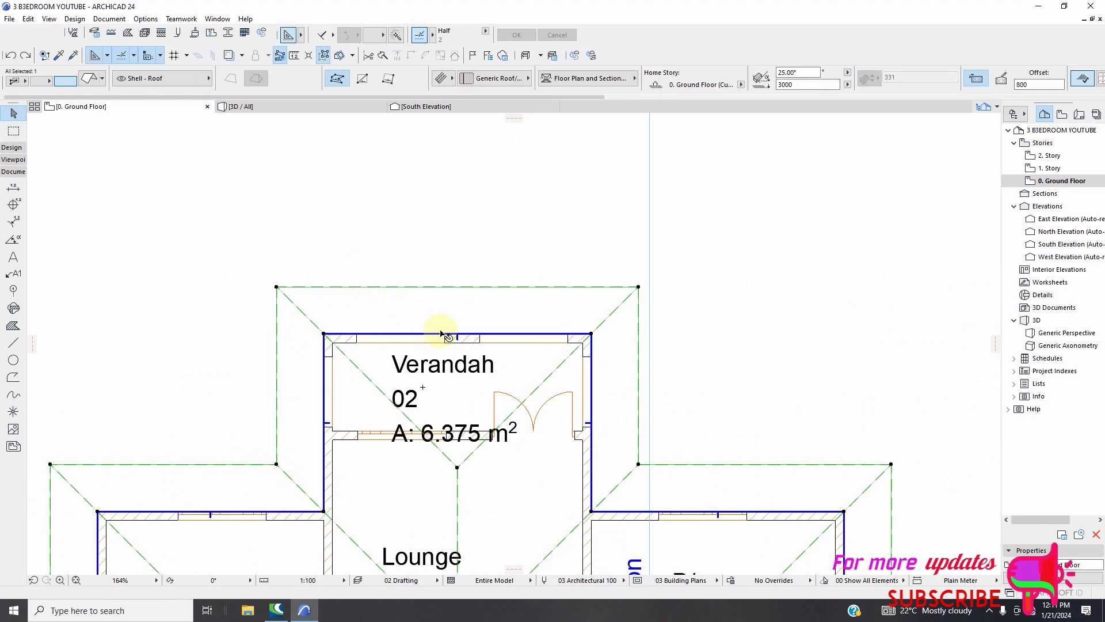
{"action": "scroll", "coordinate": [472, 342], "scroll_direction": "up", "scroll_amount": 18}
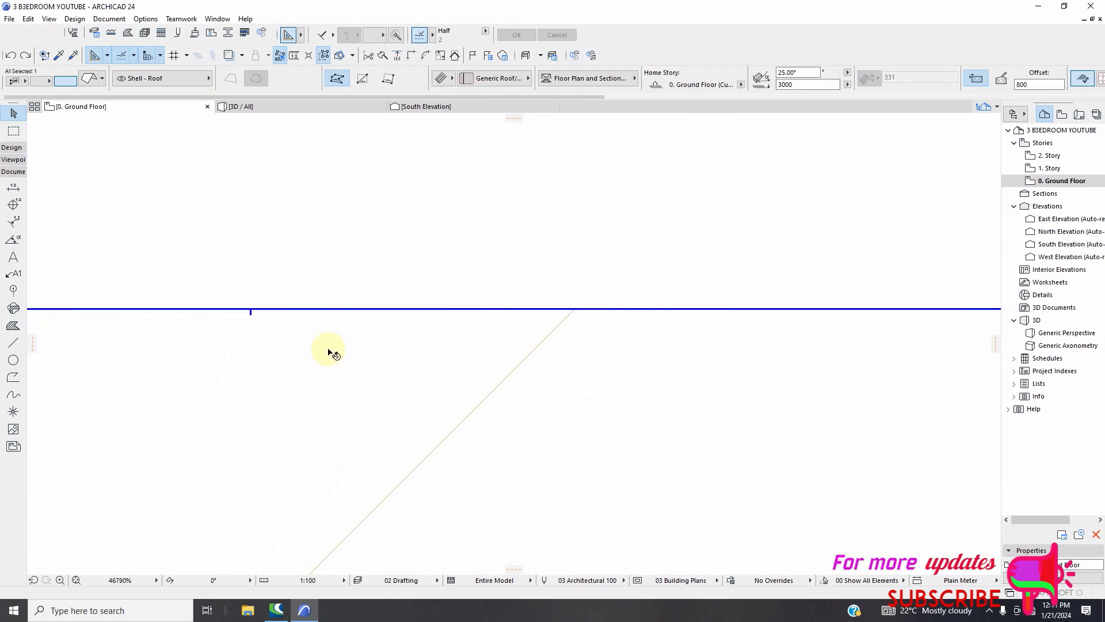
{"action": "scroll", "coordinate": [144, 266], "scroll_direction": "up", "scroll_amount": 3}
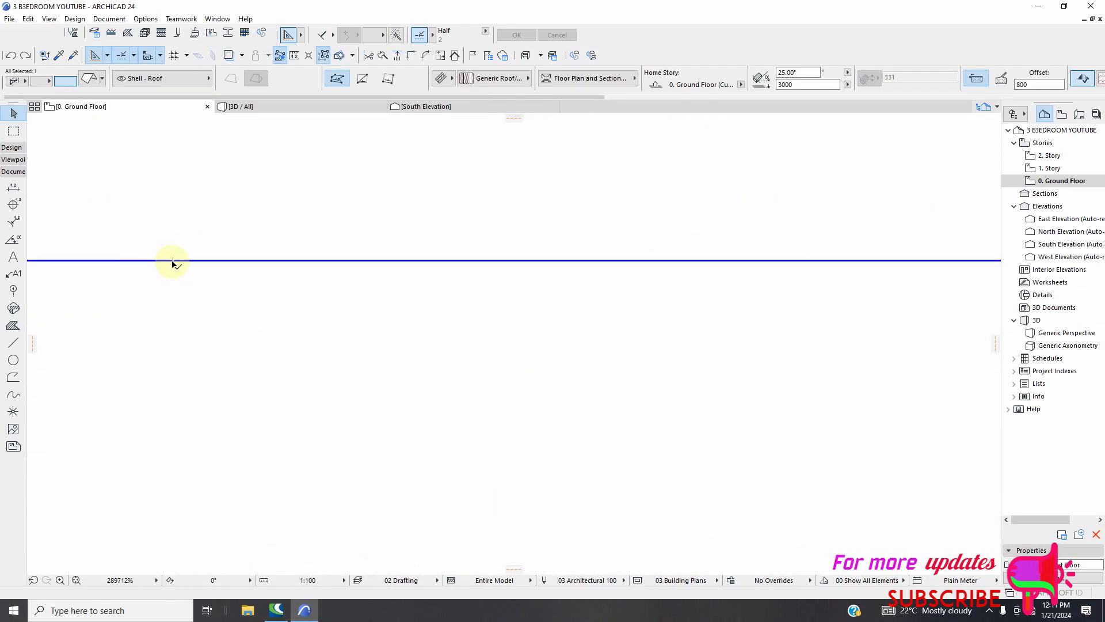
{"action": "left_click", "coordinate": [173, 262]}
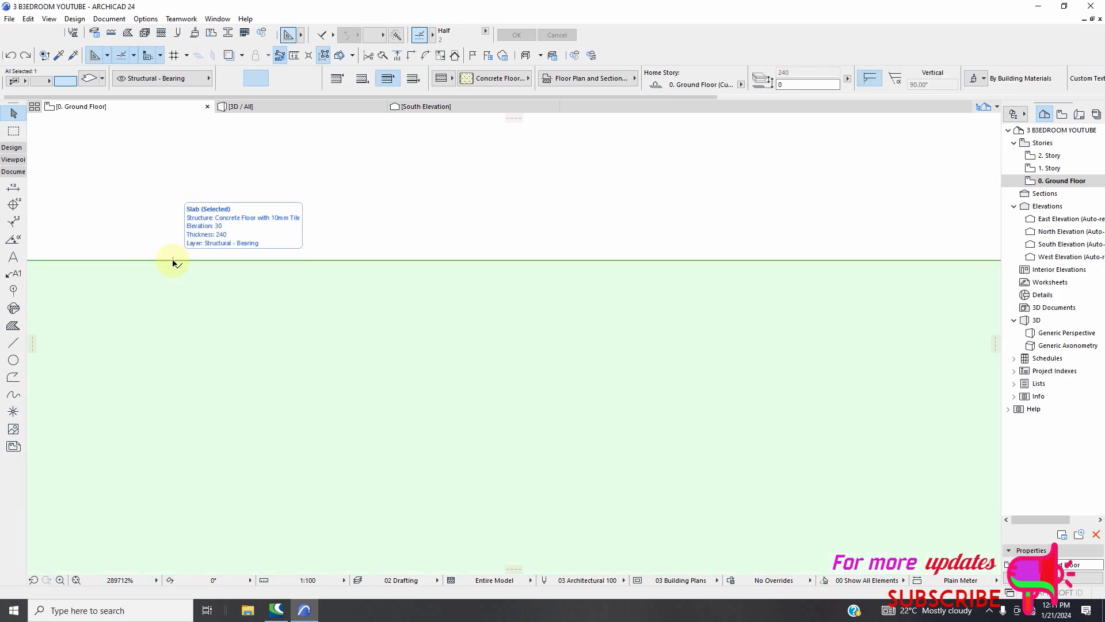
{"action": "left_click", "coordinate": [172, 262]}
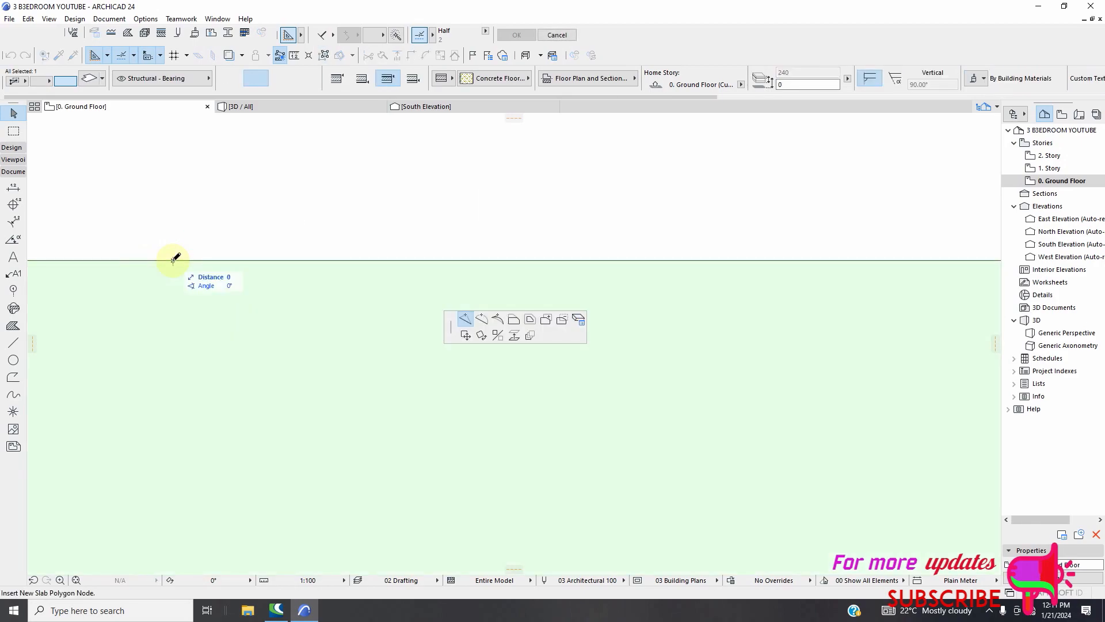
{"action": "key", "text": "Escape"}
- Move the floor slab's northwest corner at the verandah slightly south, so its northern edge slopes clear of the roof's pivot line
{"action": "scroll", "coordinate": [389, 289], "scroll_direction": "down", "scroll_amount": 14}
{"action": "scroll", "coordinate": [402, 310], "scroll_direction": "down", "scroll_amount": 10}
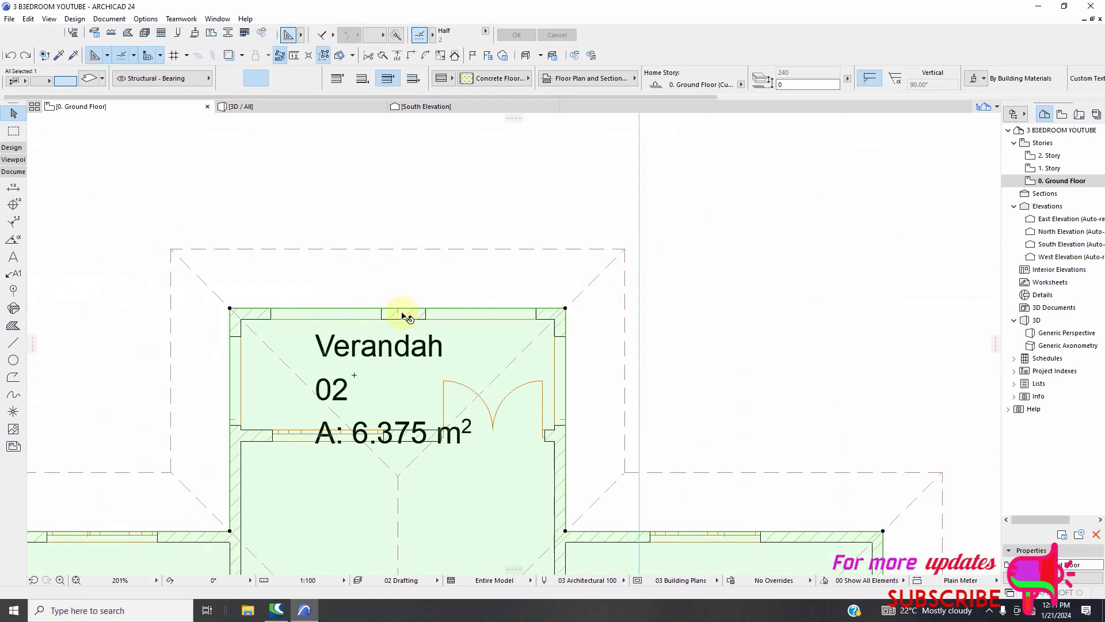
{"action": "scroll", "coordinate": [324, 312], "scroll_direction": "up", "scroll_amount": 12}
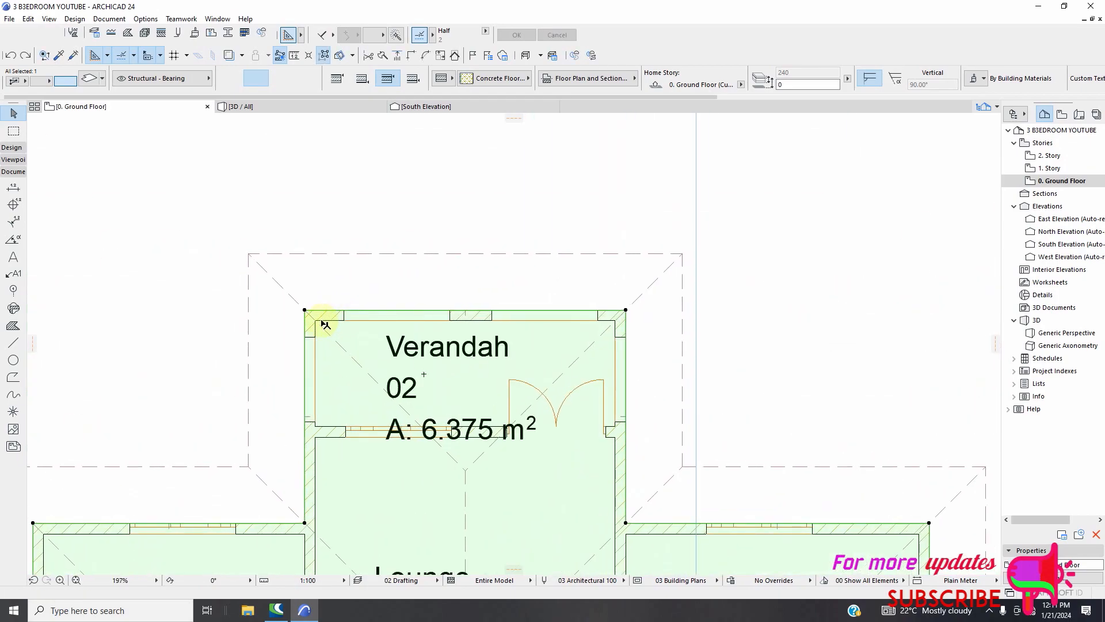
{"action": "left_click", "coordinate": [286, 299]}
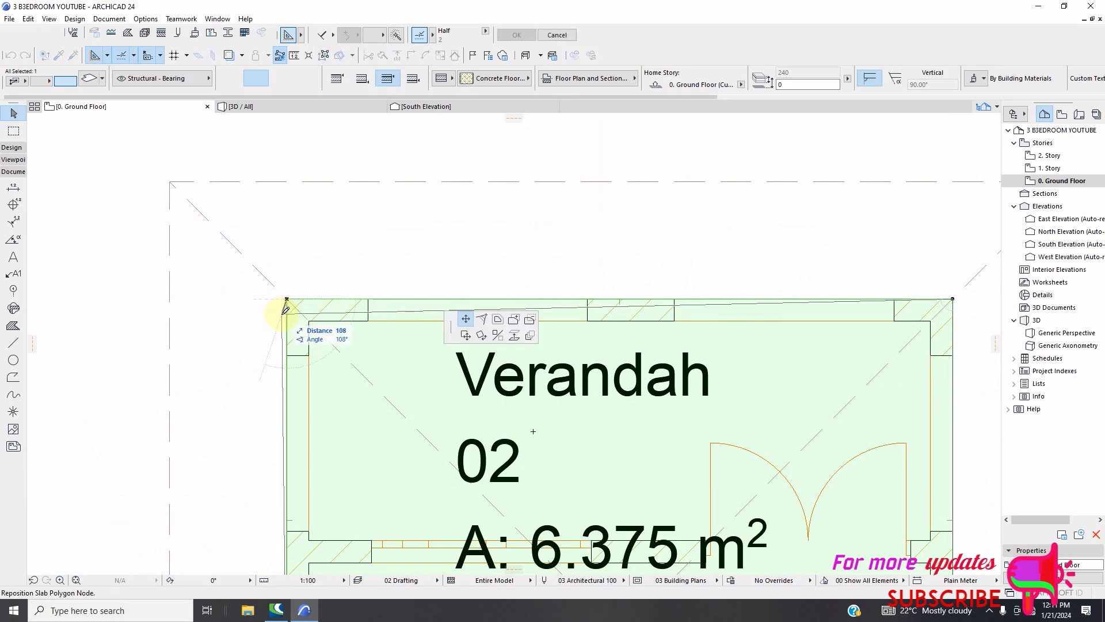
{"action": "left_click", "coordinate": [287, 316]}
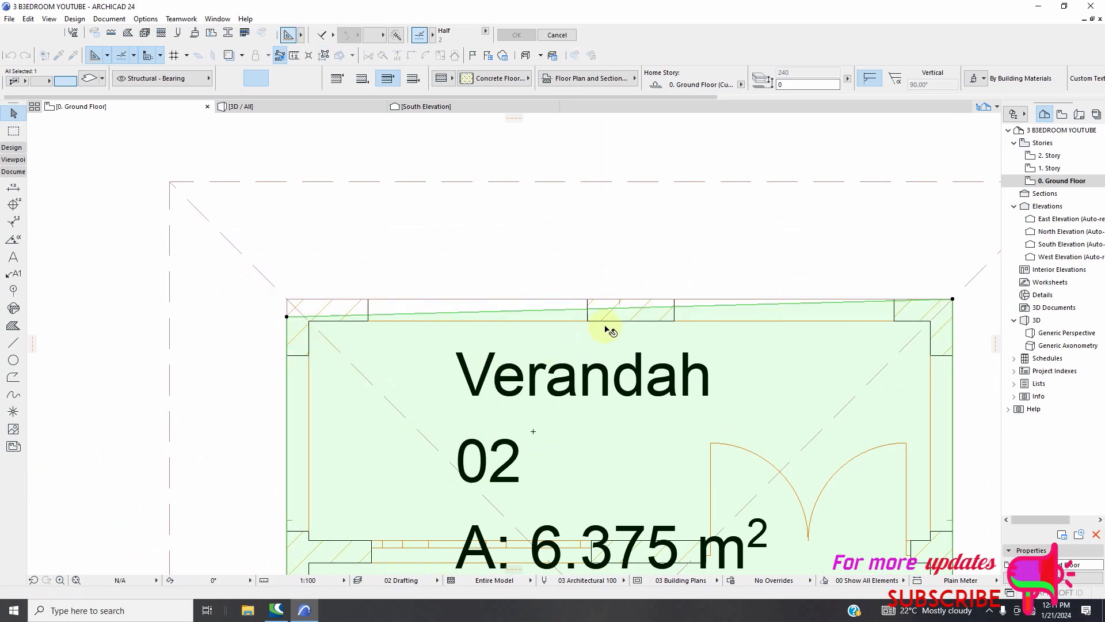
- Select the eastern house's roof instead of the slab, aiming for its pivot line over the pier in the verandah's north wall
{"action": "scroll", "coordinate": [604, 334], "scroll_direction": "up", "scroll_amount": 4}
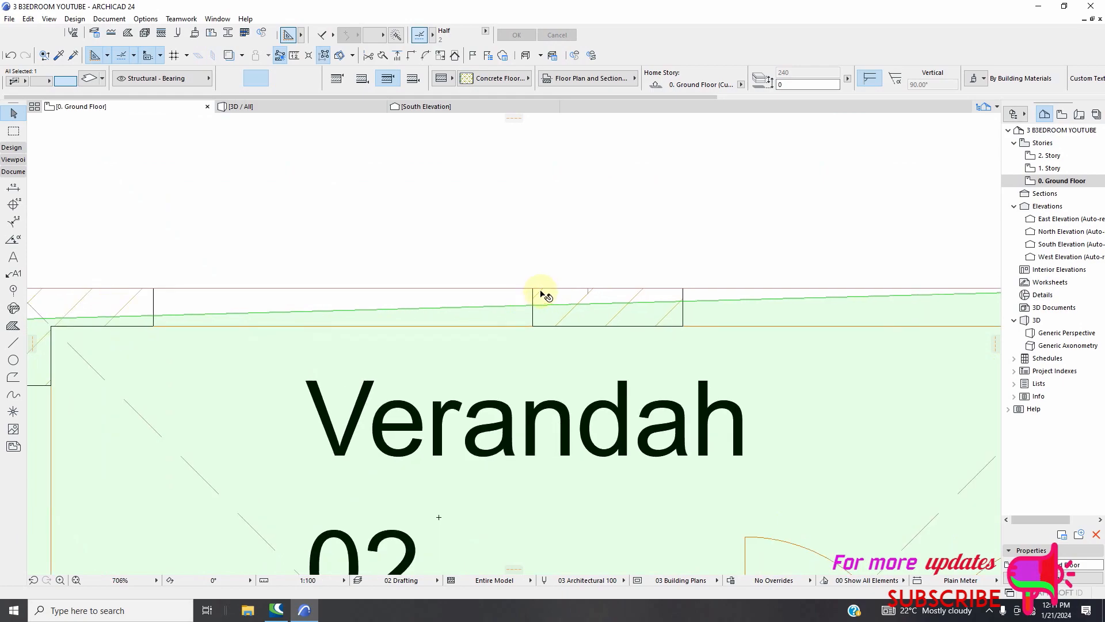
{"action": "left_click", "coordinate": [526, 297]}
{"action": "left_click", "coordinate": [567, 297]}
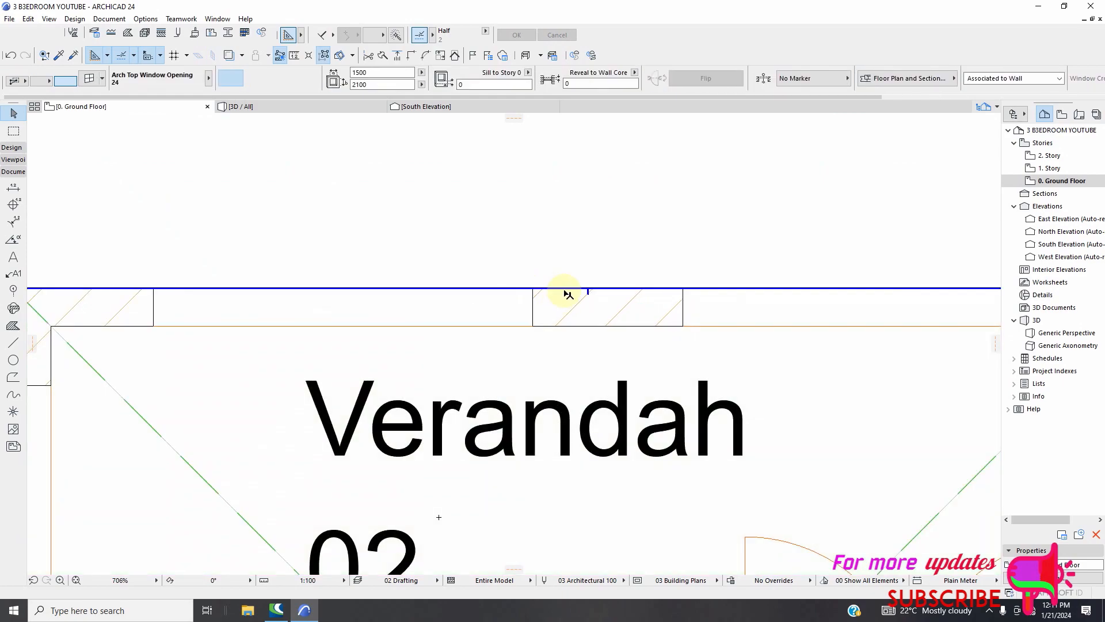
{"action": "scroll", "coordinate": [581, 311], "scroll_direction": "down", "scroll_amount": 5}
{"action": "scroll", "coordinate": [518, 328], "scroll_direction": "up", "scroll_amount": 15}
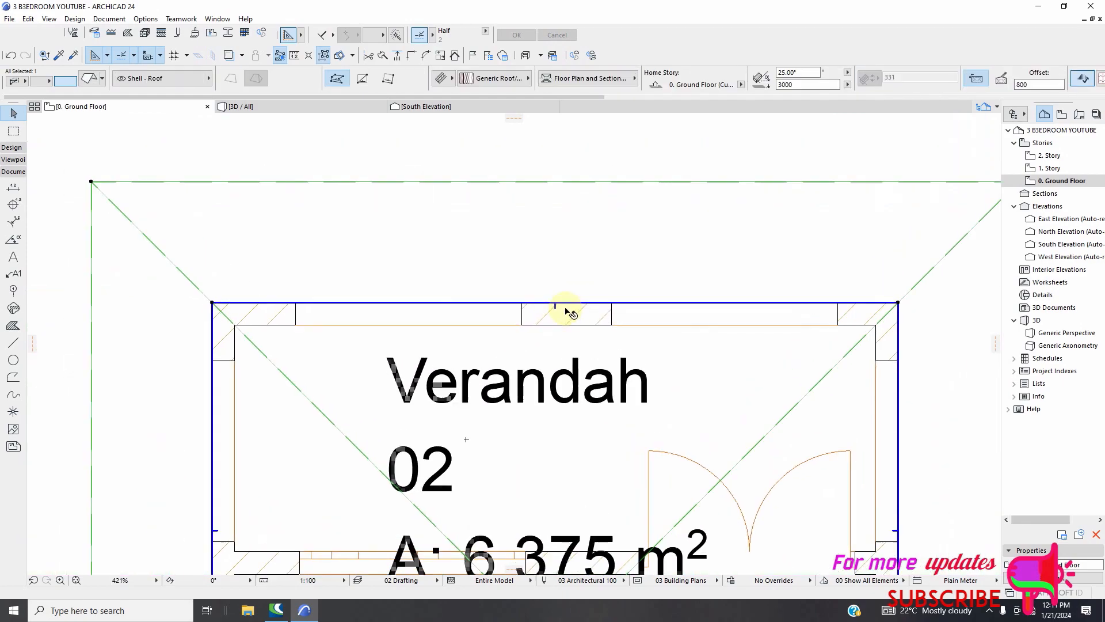
{"action": "scroll", "coordinate": [498, 291], "scroll_direction": "up", "scroll_amount": 8}
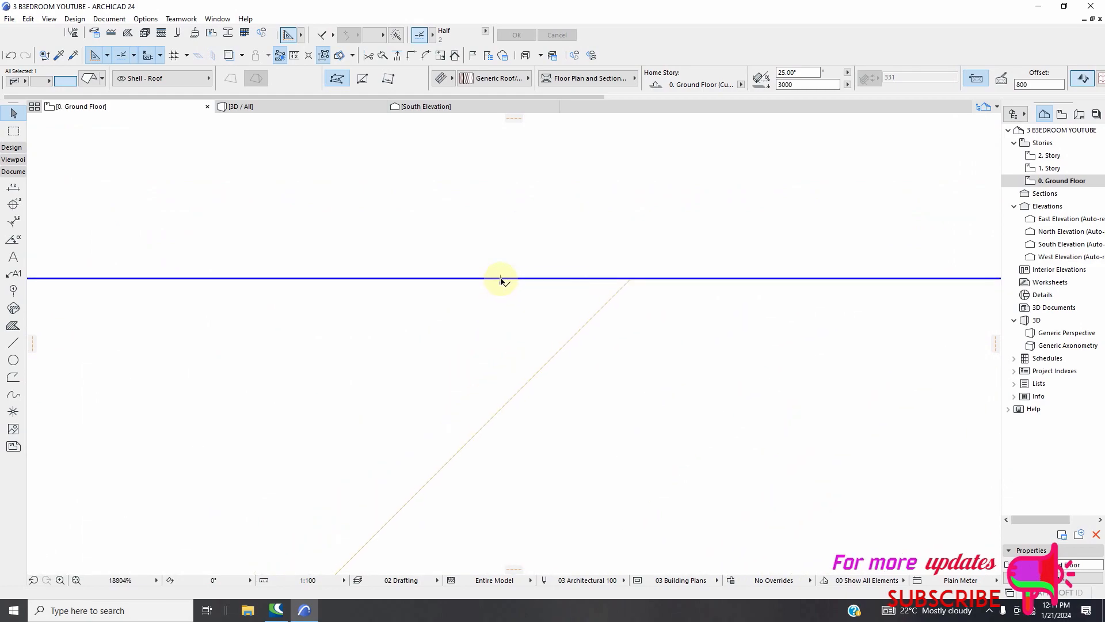
- Select the verandah's north wall and move it a short distance straight south, away from the roof's pivot line
{"action": "left_click", "coordinate": [500, 280]}
{"action": "scroll", "coordinate": [500, 290], "scroll_direction": "down", "scroll_amount": 15}
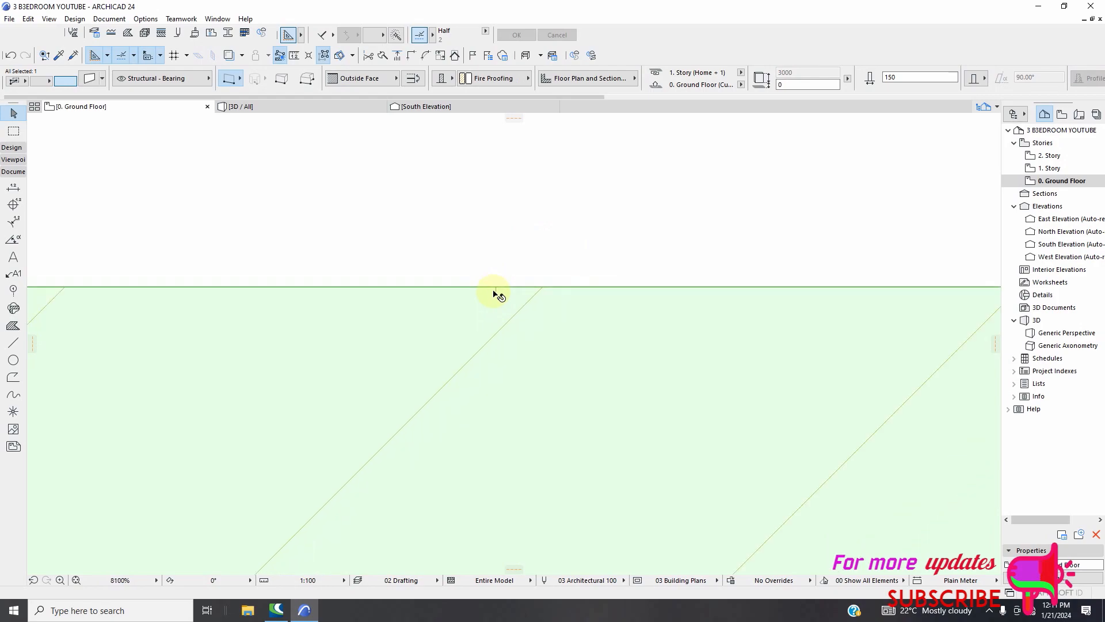
{"action": "right_click", "coordinate": [505, 255]}
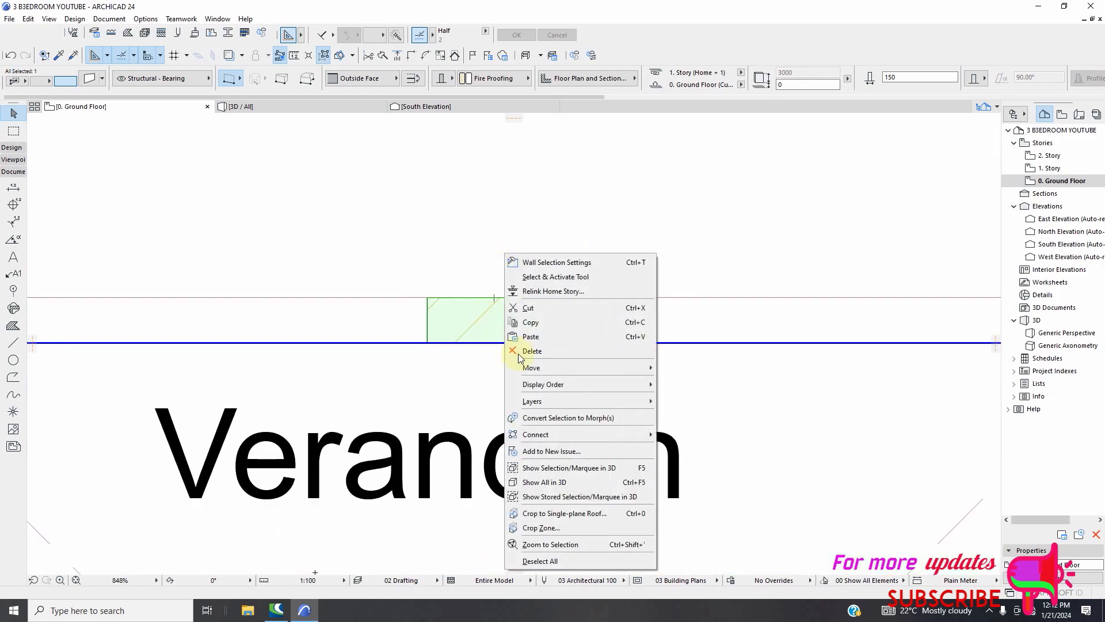
{"action": "mouse_move", "coordinate": [536, 366]}
{"action": "left_click", "coordinate": [682, 362]}
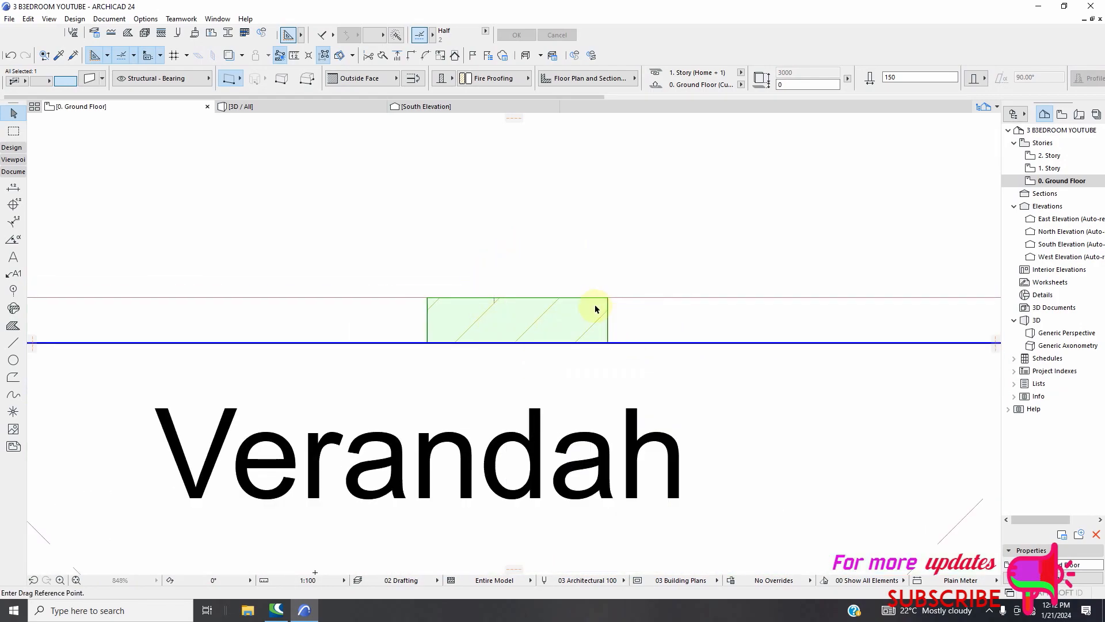
{"action": "left_click", "coordinate": [609, 298]}
{"action": "left_click", "coordinate": [608, 313]}
- Set the roof's northern plane over the verandah to Gable through the custom plane settings of its pivot line
{"action": "scroll", "coordinate": [499, 301], "scroll_direction": "up", "scroll_amount": 3}
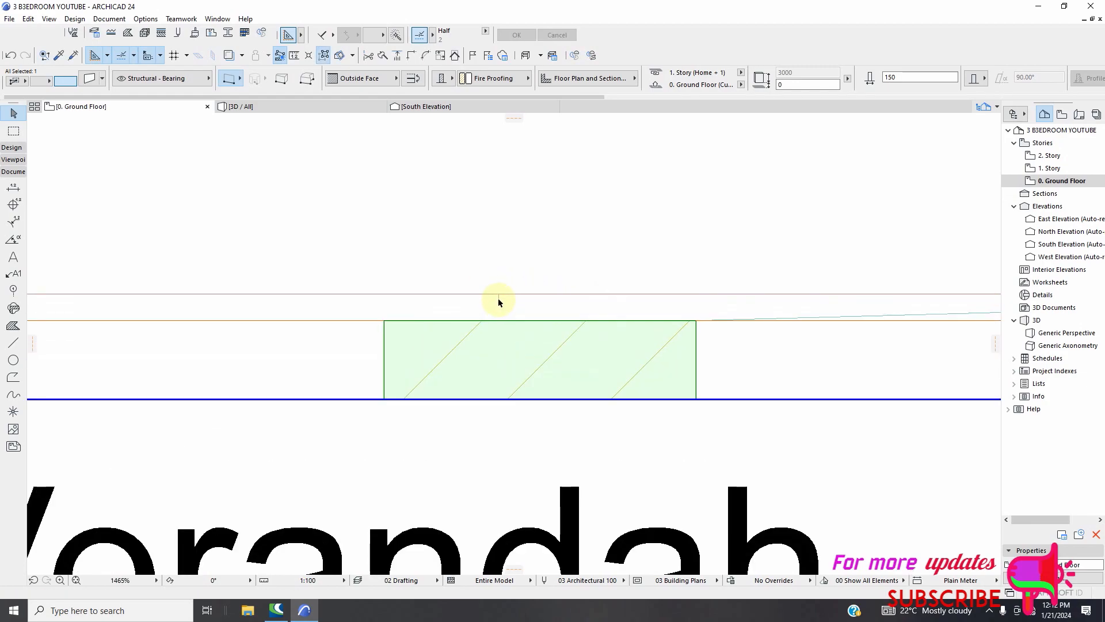
{"action": "left_click", "coordinate": [499, 298]}
{"action": "scroll", "coordinate": [501, 302], "scroll_direction": "up", "scroll_amount": 2}
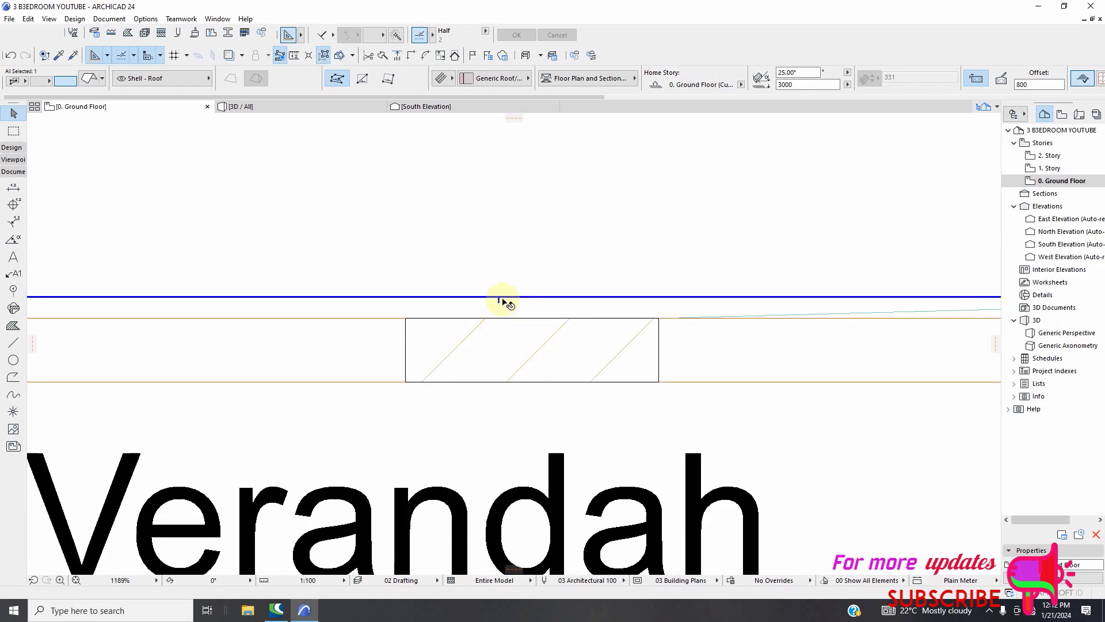
{"action": "scroll", "coordinate": [500, 302], "scroll_direction": "up", "scroll_amount": 6}
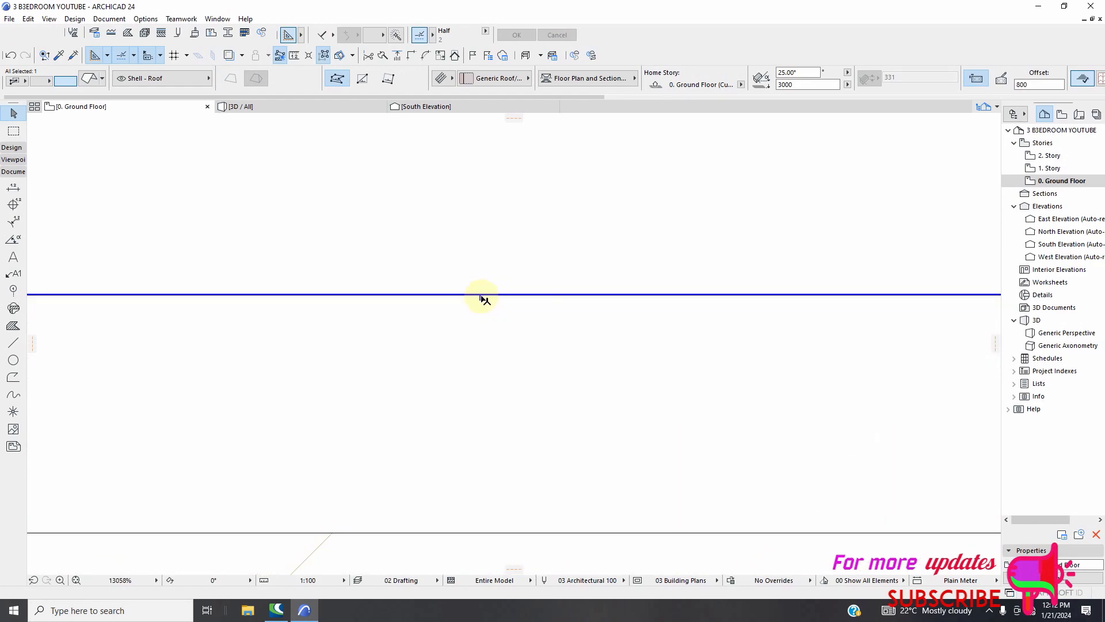
{"action": "left_click", "coordinate": [481, 295]}
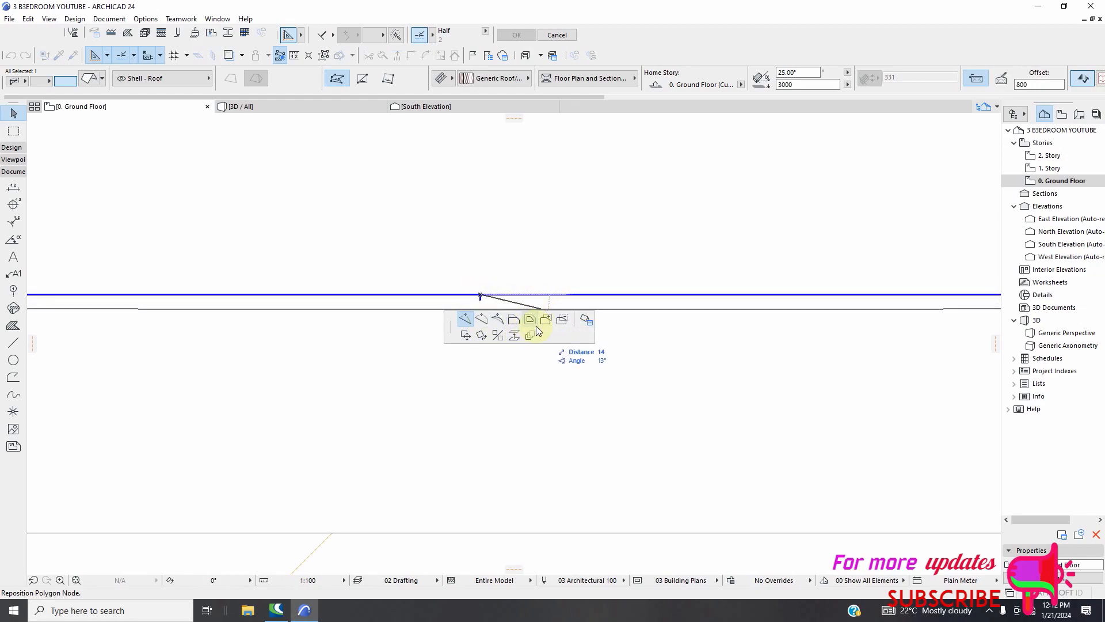
{"action": "left_click", "coordinate": [585, 320]}
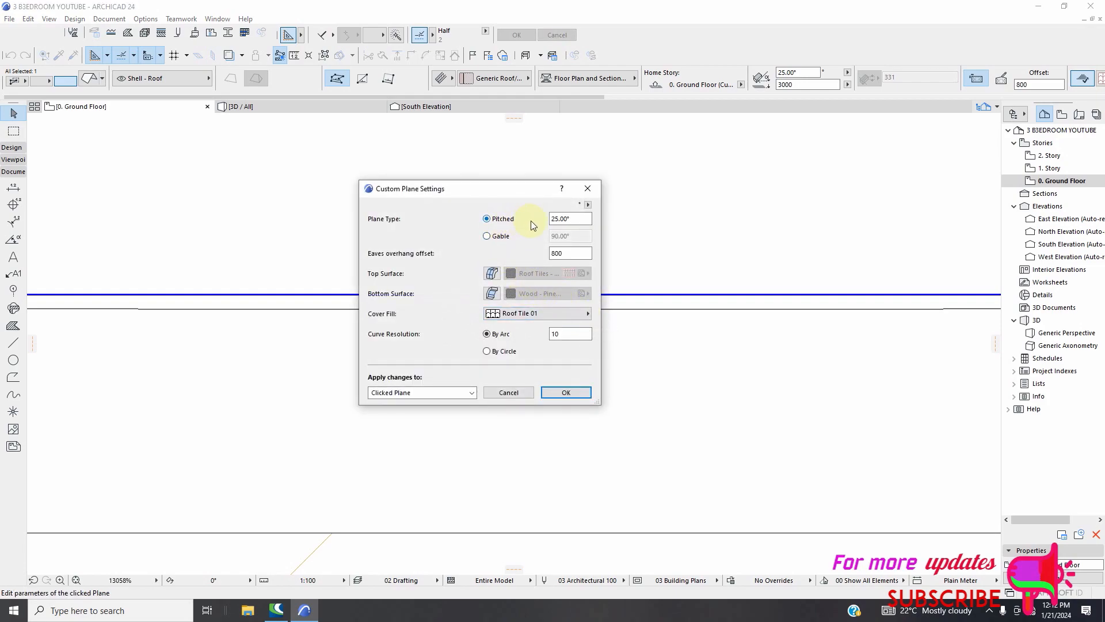
{"action": "left_click", "coordinate": [487, 236]}
{"action": "left_click", "coordinate": [557, 393]}
- Add a corner to the Verandah zone's northern edge at the north wall's outer face, just west of the middle pier
{"action": "scroll", "coordinate": [541, 339], "scroll_direction": "down", "scroll_amount": 6}
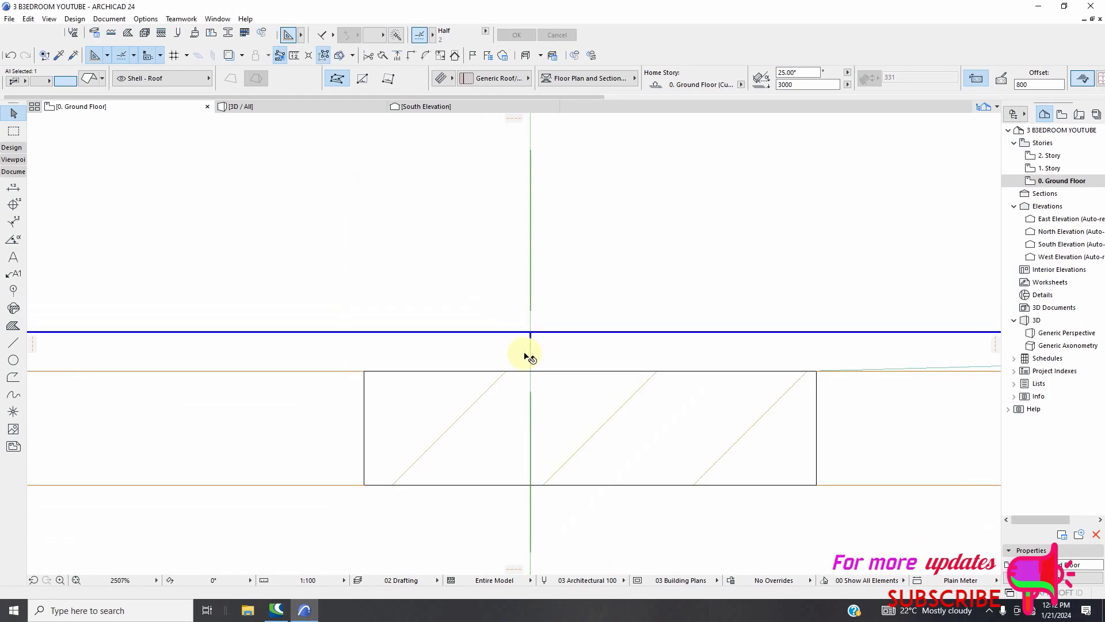
{"action": "scroll", "coordinate": [530, 357], "scroll_direction": "down", "scroll_amount": 8}
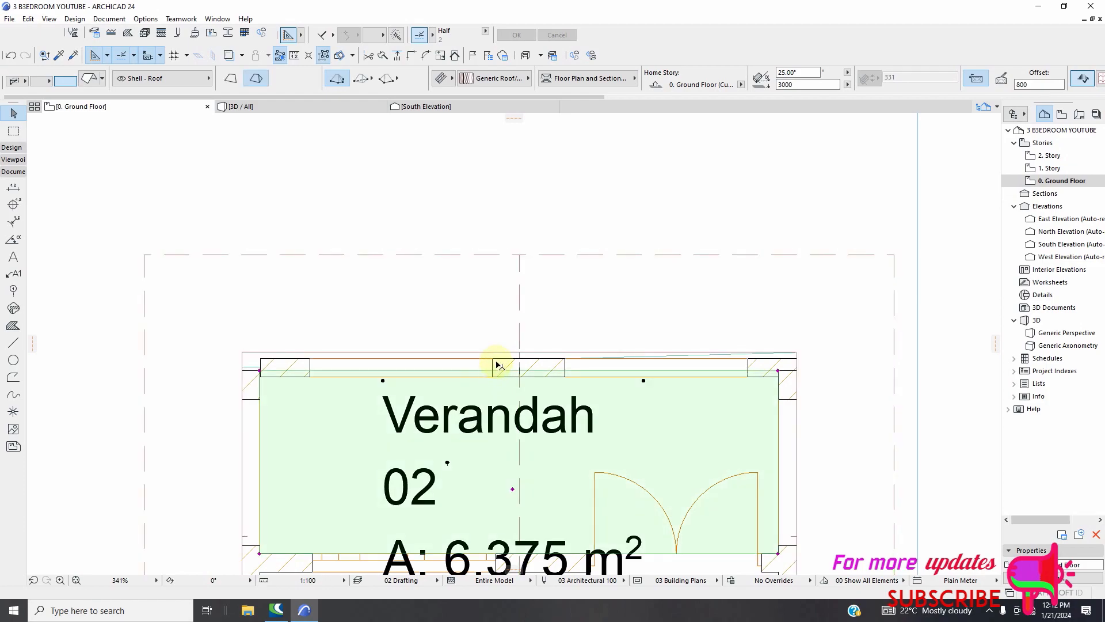
{"action": "left_click", "coordinate": [498, 366]}
{"action": "left_click", "coordinate": [485, 370]}
{"action": "left_click", "coordinate": [485, 360]}
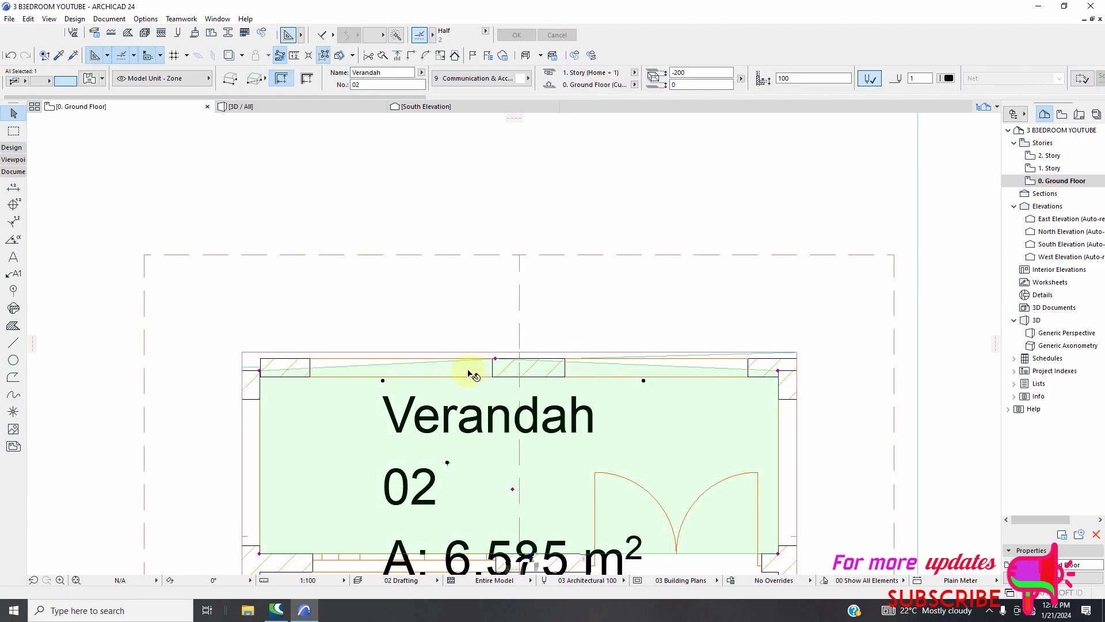
{"action": "key", "text": "Escape"}
- Select the verandah's north wall and move it straight north until its outer face meets the thin outline beyond the side walls
{"action": "left_click", "coordinate": [493, 365]}
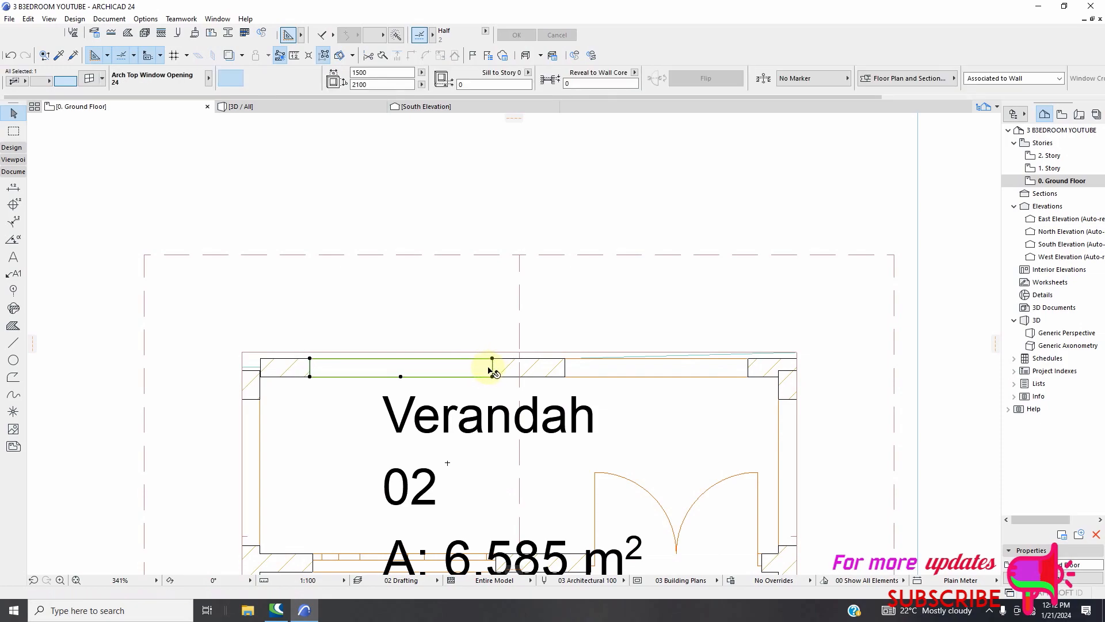
{"action": "left_click", "coordinate": [506, 361]}
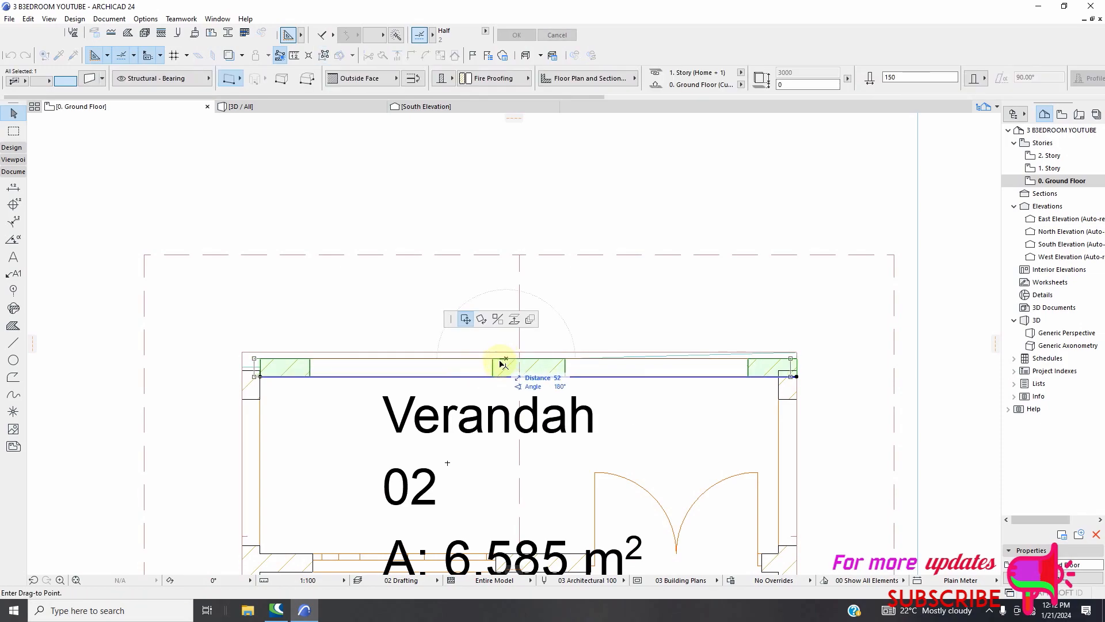
{"action": "key", "text": "Escape"}
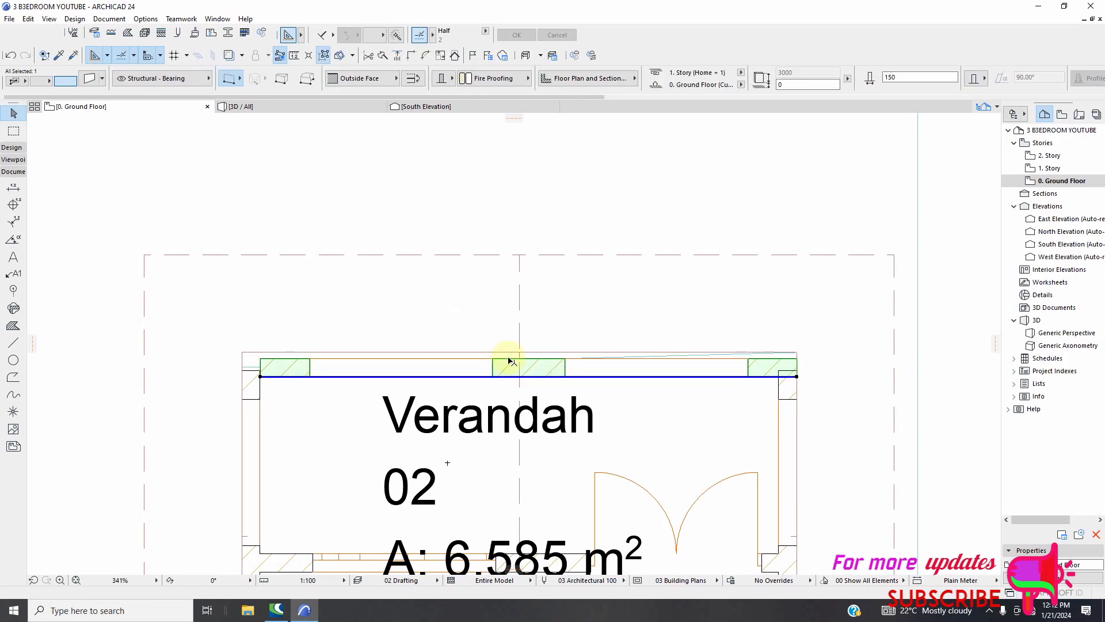
{"action": "scroll", "coordinate": [504, 360], "scroll_direction": "up", "scroll_amount": 3}
{"action": "left_click", "coordinate": [506, 362]}
{"action": "left_click", "coordinate": [565, 357]}
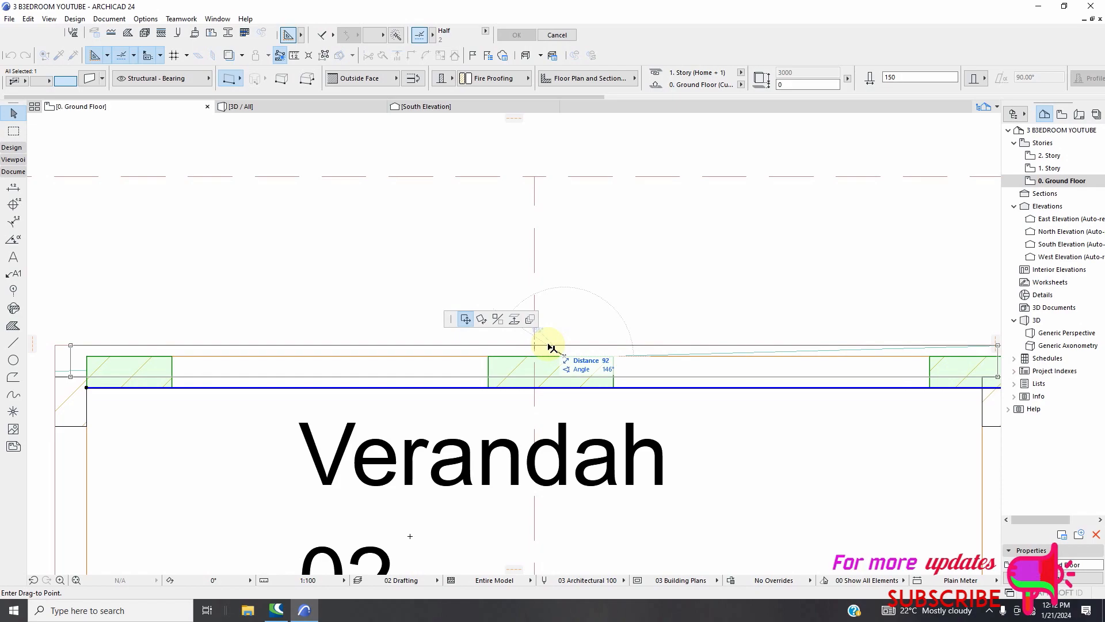
{"action": "scroll", "coordinate": [550, 347], "scroll_direction": "down", "scroll_amount": 2}
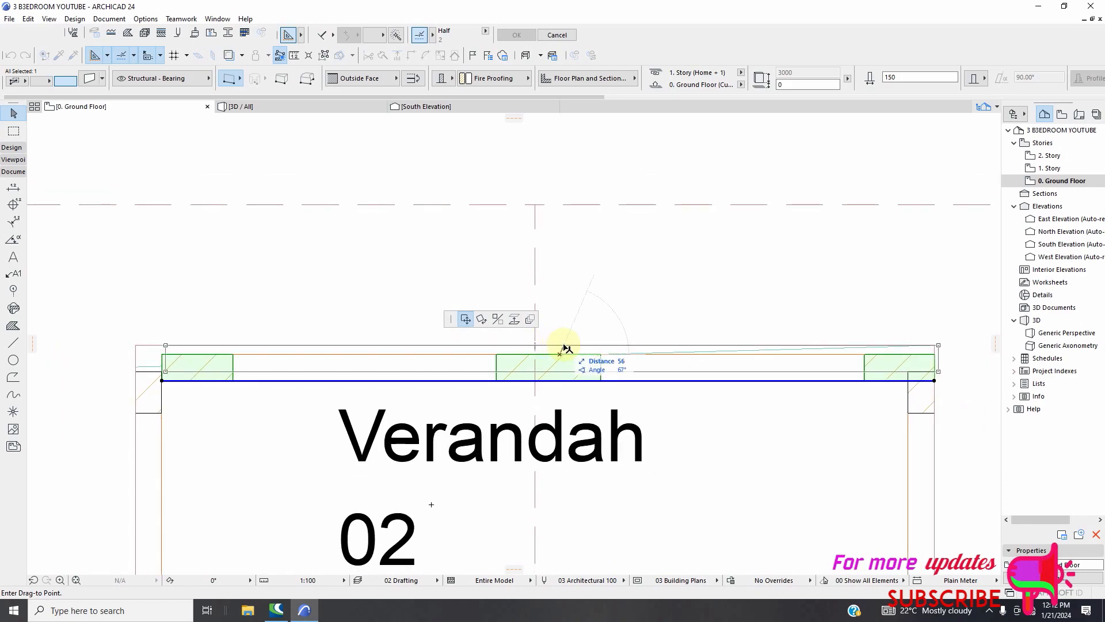
{"action": "left_click", "coordinate": [561, 347]}
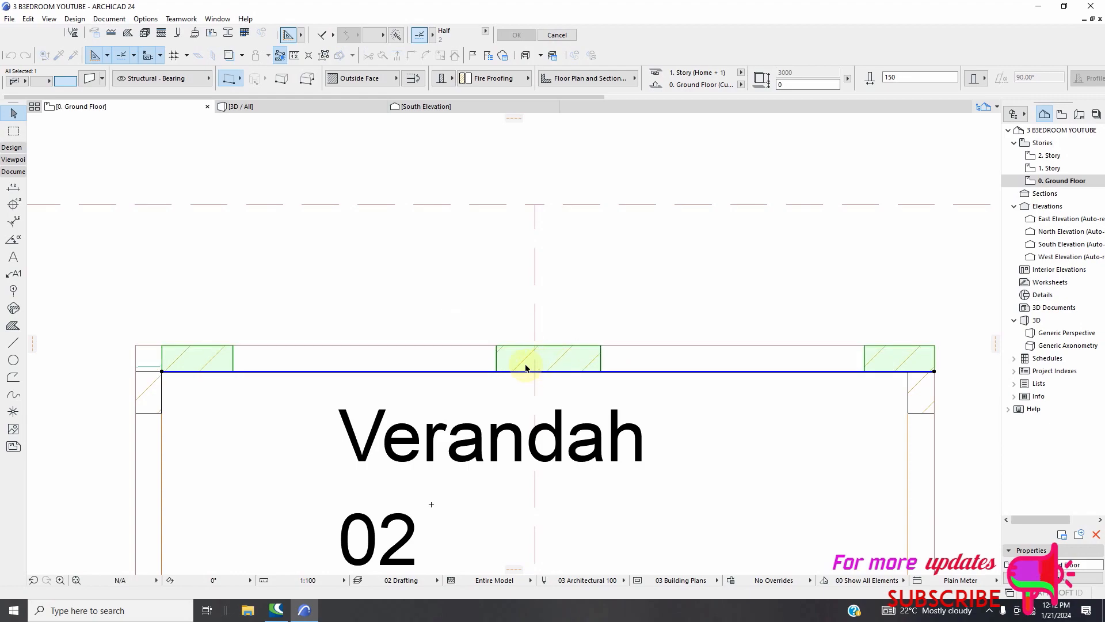
- Move the floor slab's northwest corner at the verandah about 122 mm straight north to the outer corner of the walls
{"action": "left_click", "coordinate": [312, 305]}
{"action": "scroll", "coordinate": [312, 305], "scroll_direction": "down", "scroll_amount": 1}
{"action": "left_click", "coordinate": [285, 391]}
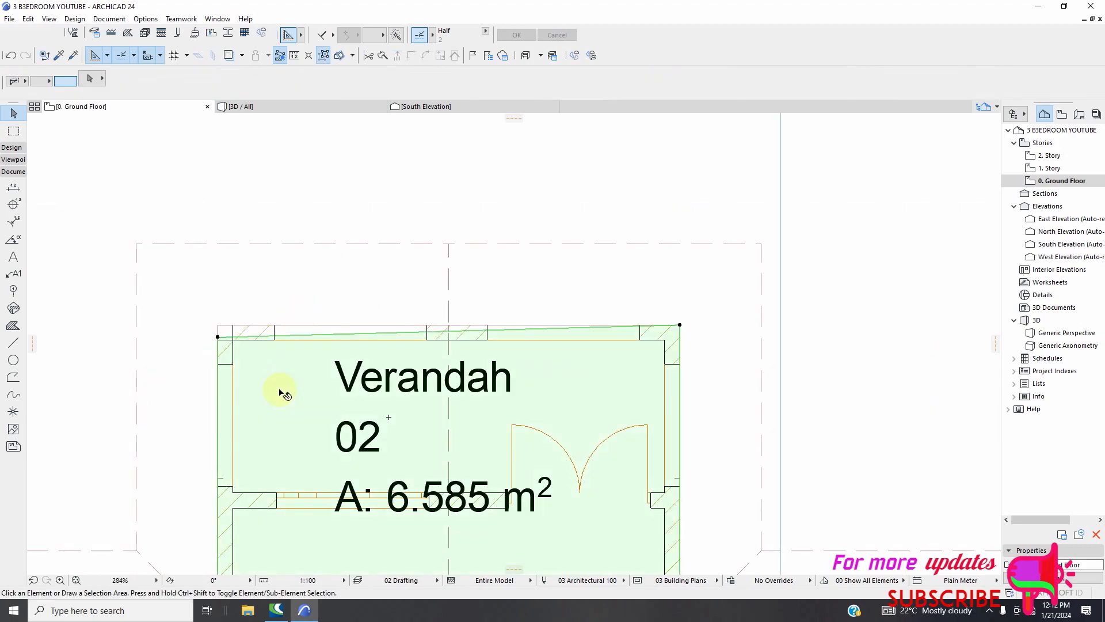
{"action": "scroll", "coordinate": [223, 342], "scroll_direction": "up", "scroll_amount": 1}
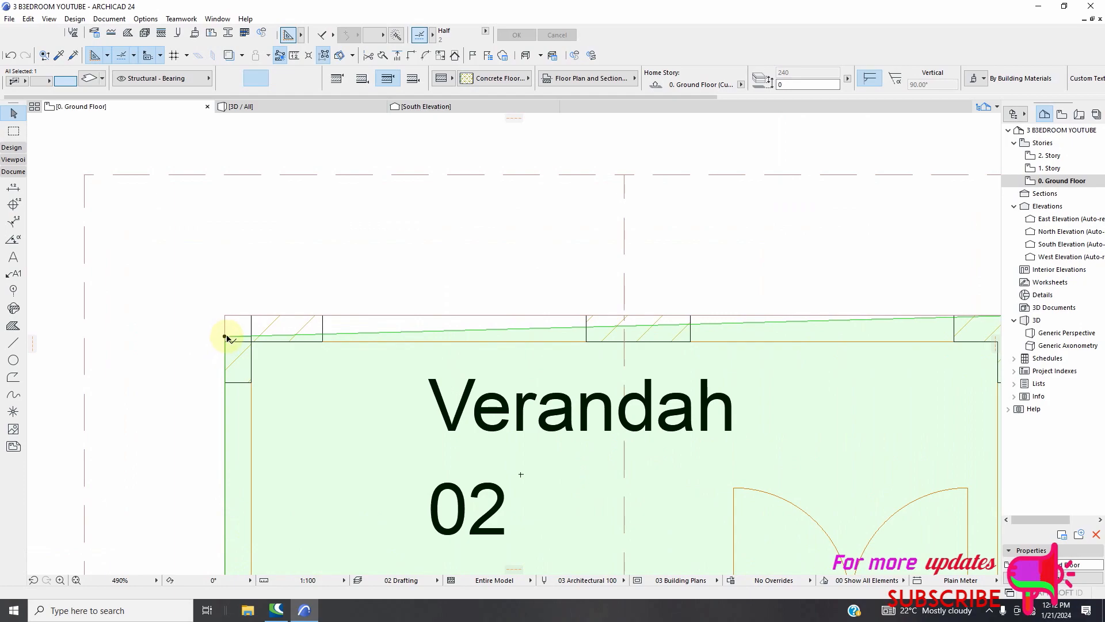
{"action": "left_click", "coordinate": [225, 339]}
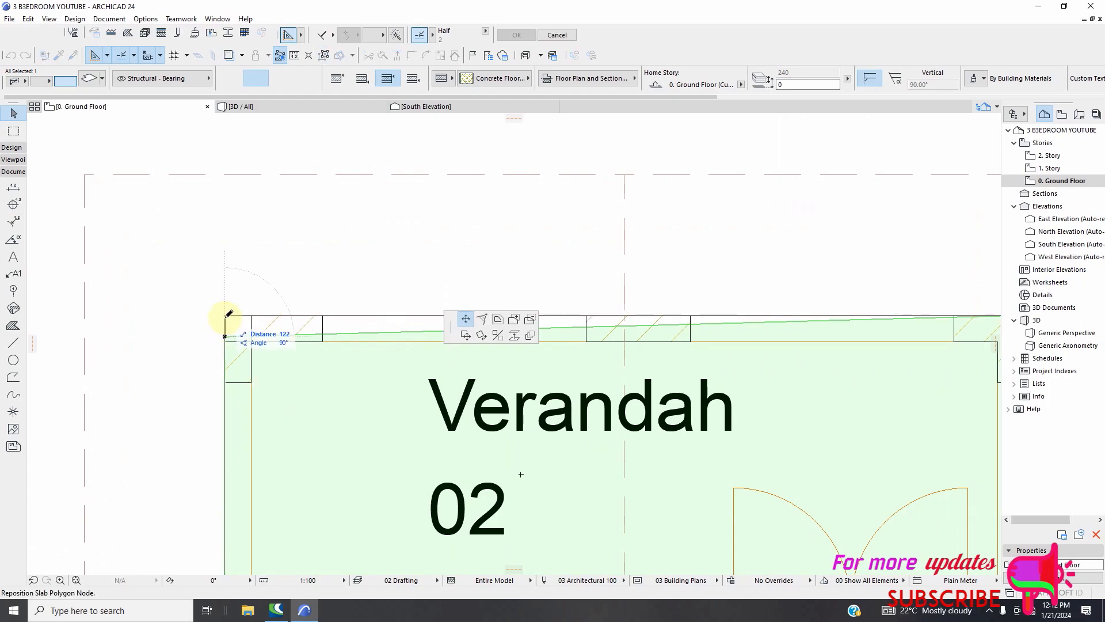
{"action": "left_click", "coordinate": [225, 315]}
{"action": "scroll", "coordinate": [266, 348], "scroll_direction": "down", "scroll_amount": 3}
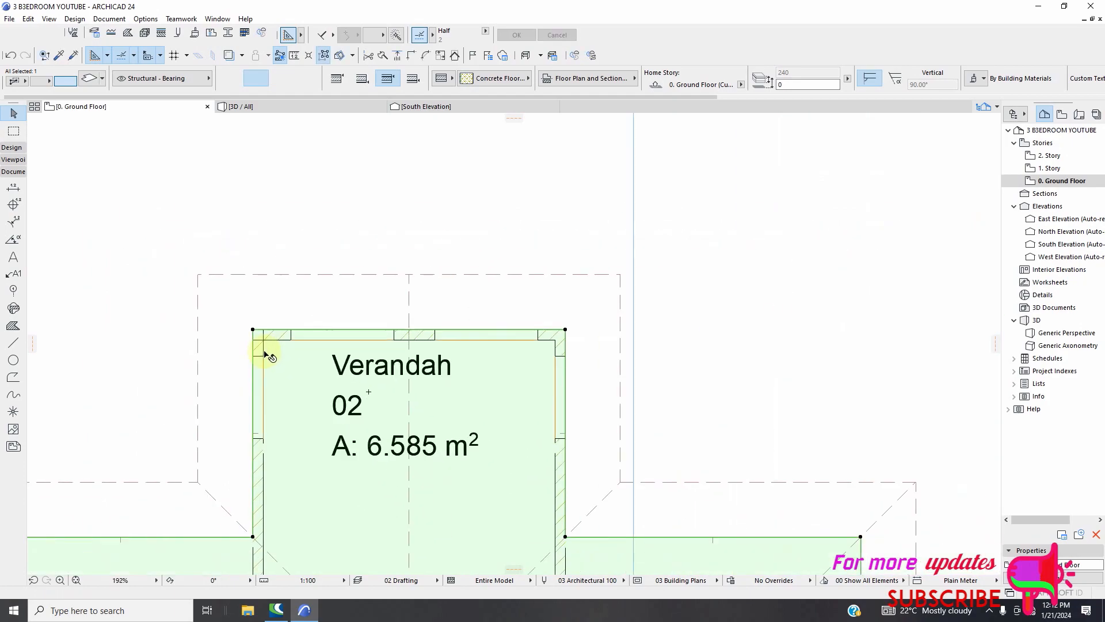
- Examine the gable over the eastern house's verandah in 3D, from above and from ground level
{"action": "left_click", "coordinate": [295, 108]}
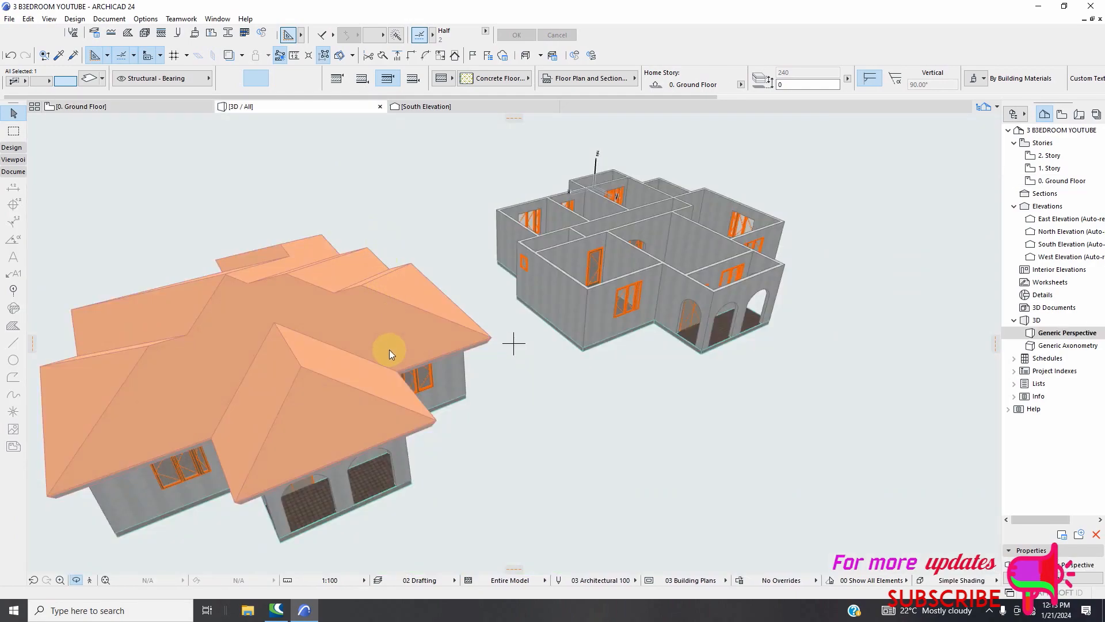
{"action": "key", "text": "Escape"}
{"action": "scroll", "coordinate": [382, 475], "scroll_direction": "up", "scroll_amount": 2}
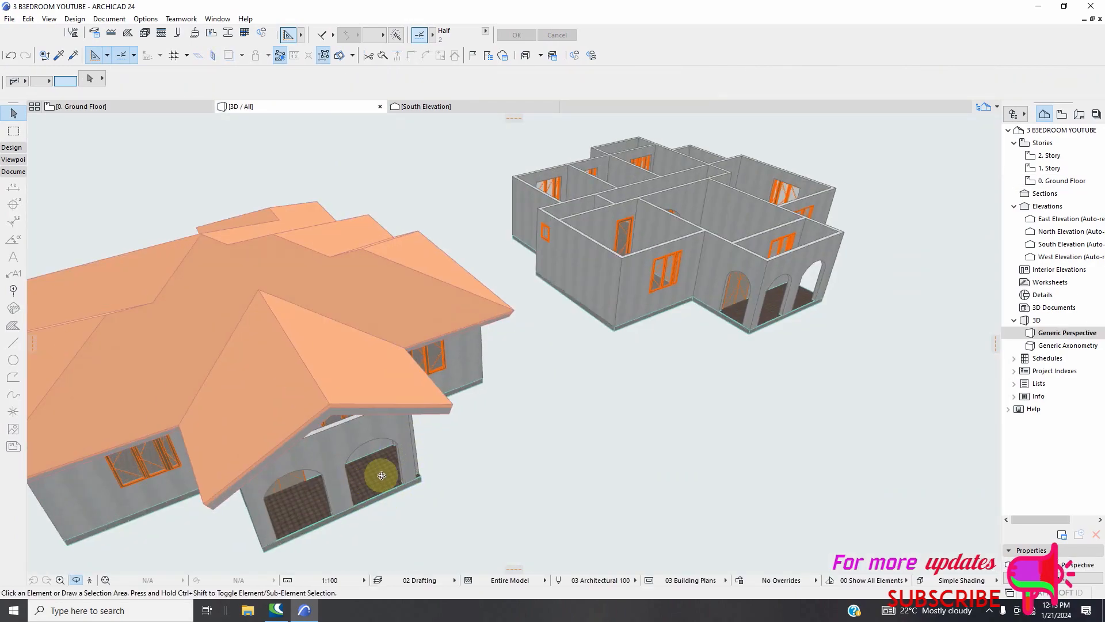
{"action": "middle_click_drag", "start_coordinate": [525, 459], "coordinate": [441, 379], "text": "shift"}
{"action": "scroll", "coordinate": [442, 379], "scroll_direction": "down", "scroll_amount": 5}
{"action": "scroll", "coordinate": [435, 374], "scroll_direction": "up", "scroll_amount": 2}
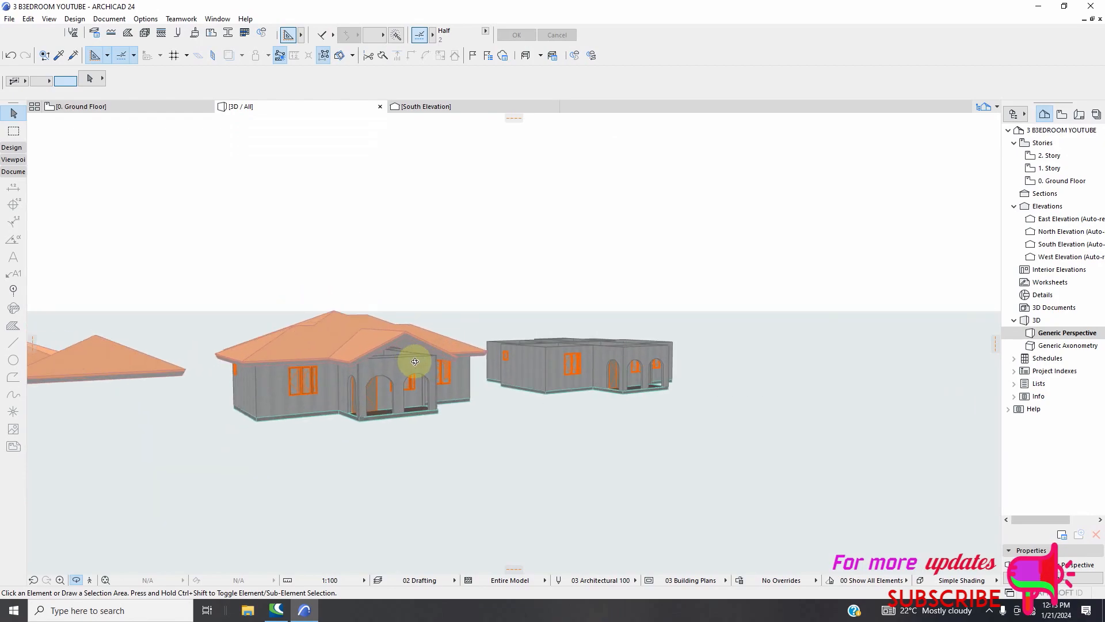
{"action": "scroll", "coordinate": [415, 362], "scroll_direction": "up", "scroll_amount": 3}
{"action": "scroll", "coordinate": [419, 362], "scroll_direction": "down", "scroll_amount": 2}
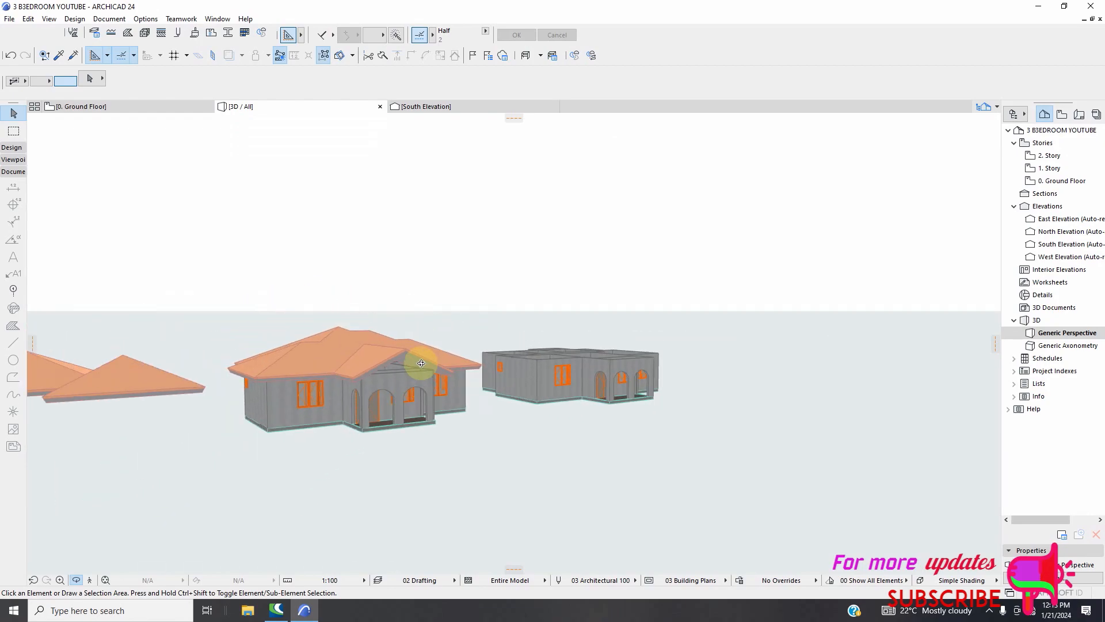
{"action": "scroll", "coordinate": [414, 357], "scroll_direction": "up", "scroll_amount": 3}
{"action": "middle_click_drag", "start_coordinate": [424, 365], "coordinate": [321, 250], "text": "shift"}
- In the Ground Floor plan, drag the loose trapezoidal roof by its northwest corner onto the northwest corner of the verandah's gable roof
{"action": "left_click", "coordinate": [171, 109]}
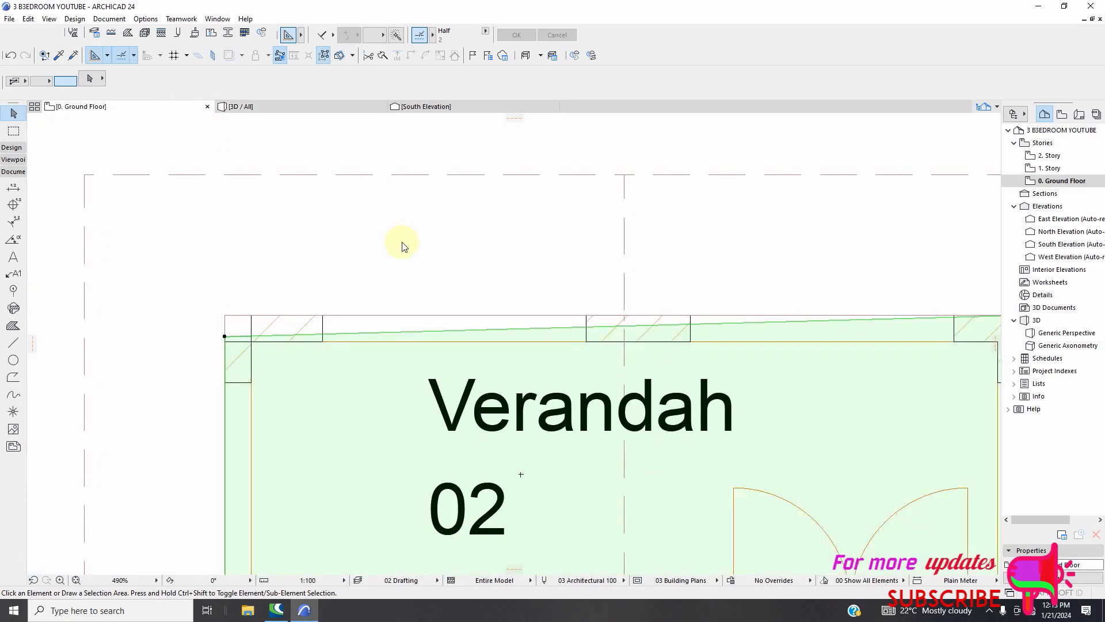
{"action": "scroll", "coordinate": [412, 256], "scroll_direction": "down", "scroll_amount": 8}
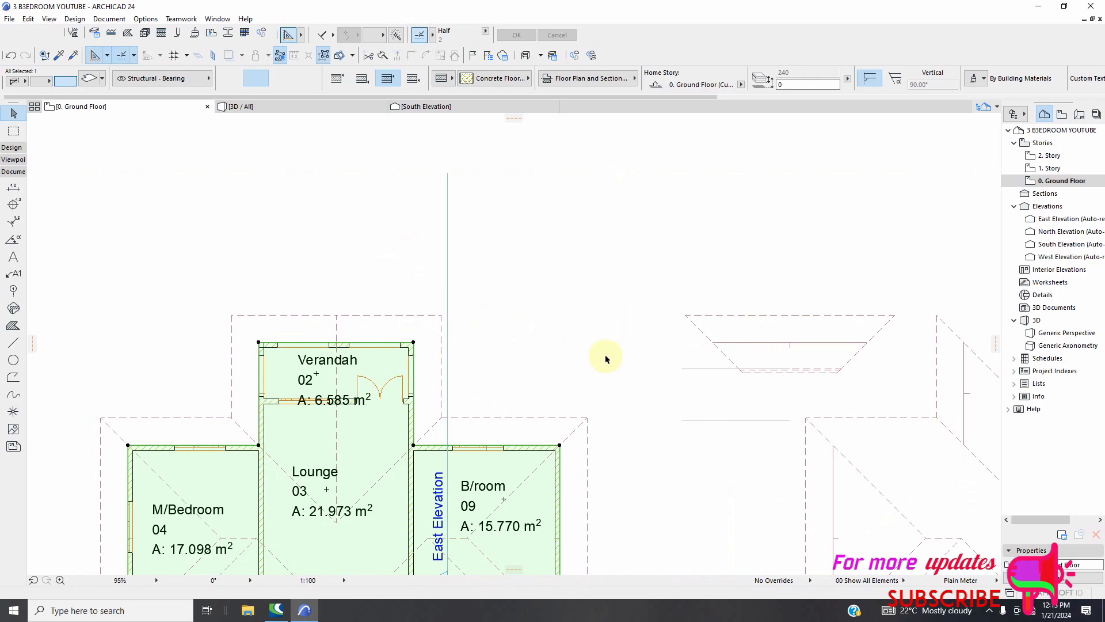
{"action": "scroll", "coordinate": [605, 357], "scroll_direction": "down", "scroll_amount": 3}
{"action": "left_click", "coordinate": [670, 270]}
{"action": "scroll", "coordinate": [673, 273], "scroll_direction": "up", "scroll_amount": 3}
{"action": "right_click", "coordinate": [675, 273]}
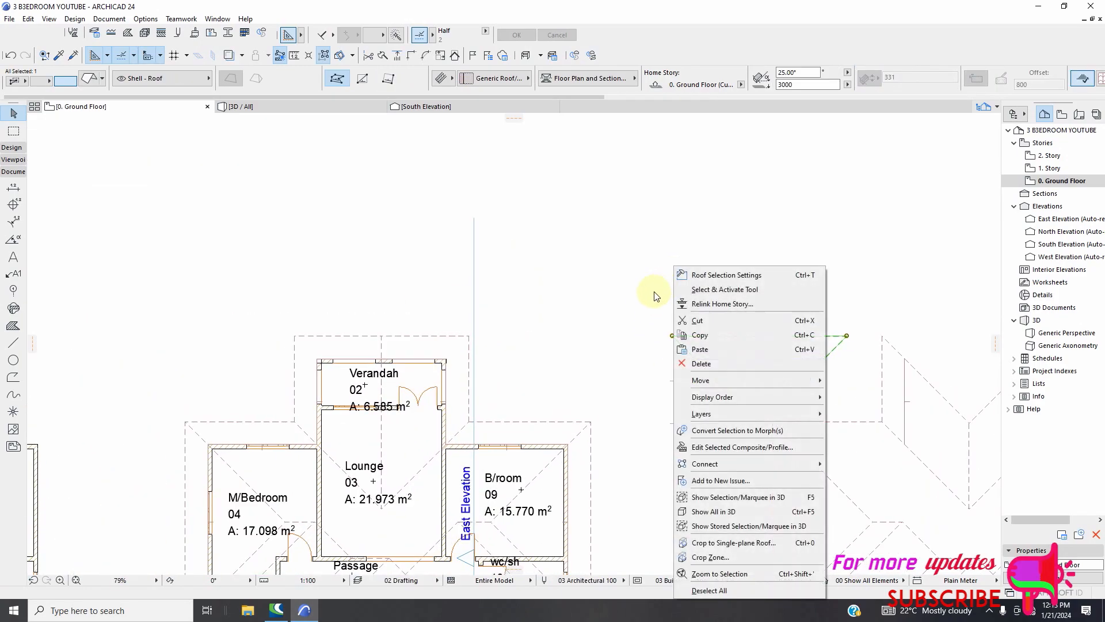
{"action": "mouse_move", "coordinate": [685, 380]}
{"action": "left_click", "coordinate": [867, 378]}
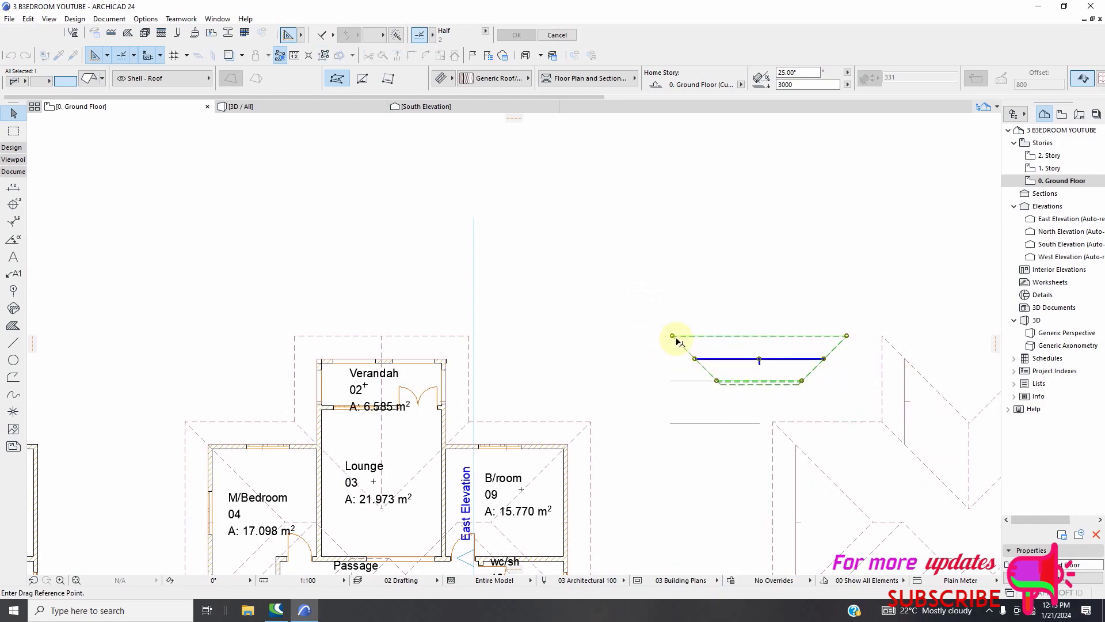
{"action": "left_click", "coordinate": [295, 338]}
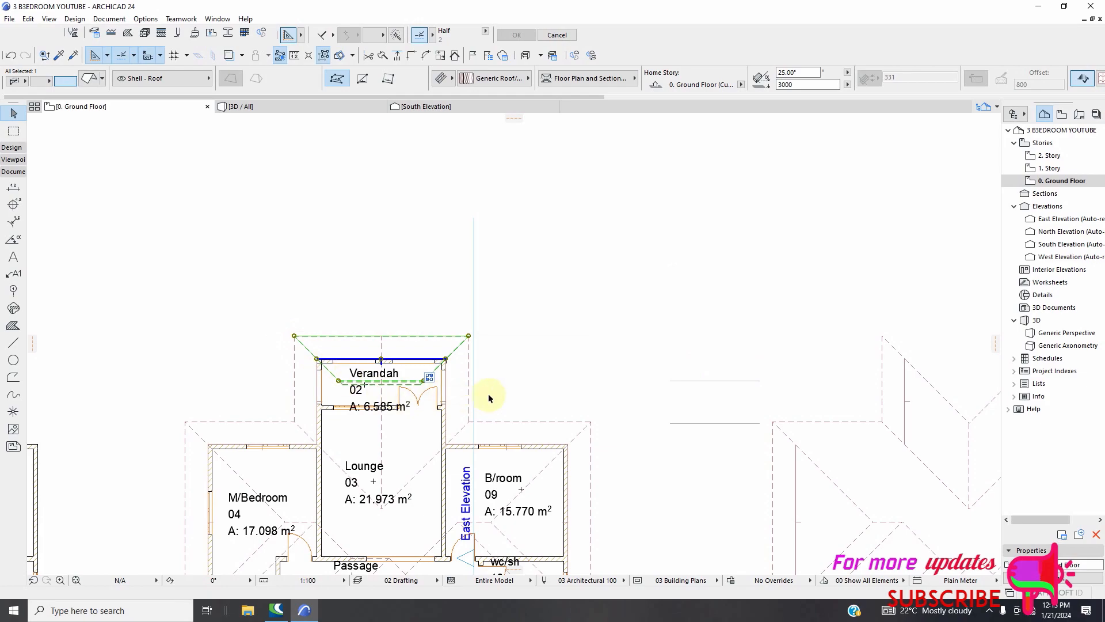
- In 3D, select the small trapezoidal roof over the verandah together with the main roof and open Solid Element Operations
{"action": "scroll", "coordinate": [452, 375], "scroll_direction": "up", "scroll_amount": 2}
{"action": "scroll", "coordinate": [431, 335], "scroll_direction": "down", "scroll_amount": 1}
{"action": "left_click", "coordinate": [305, 107]}
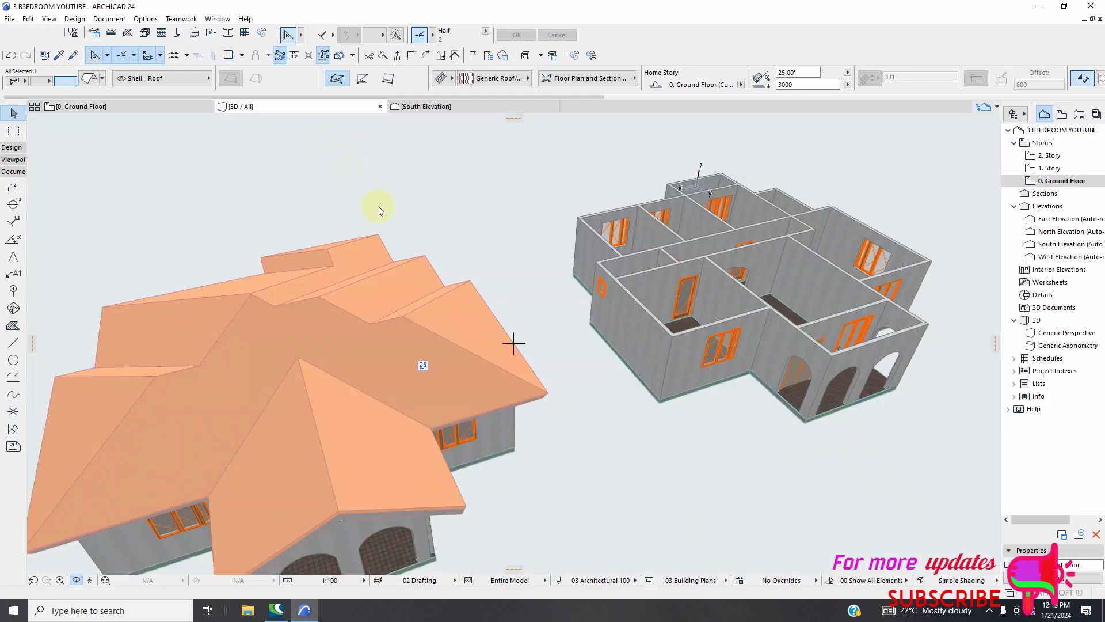
{"action": "key", "text": "Escape"}
{"action": "scroll", "coordinate": [449, 287], "scroll_direction": "down", "scroll_amount": 2}
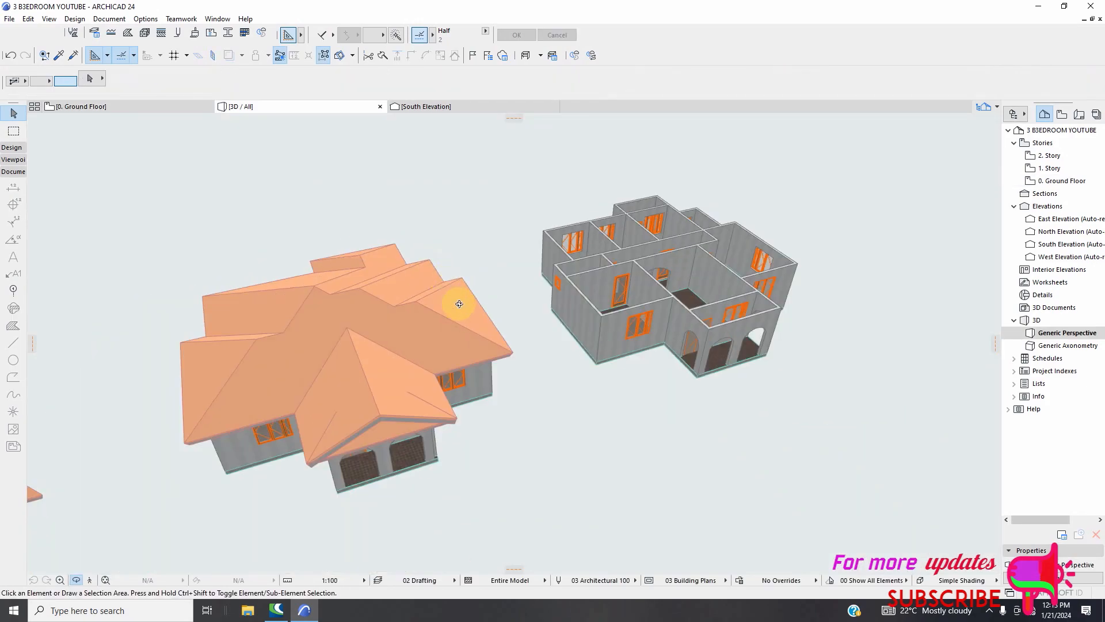
{"action": "scroll", "coordinate": [395, 451], "scroll_direction": "up", "scroll_amount": 1}
{"action": "middle_click_drag", "start_coordinate": [473, 450], "coordinate": [541, 353], "text": "shift"}
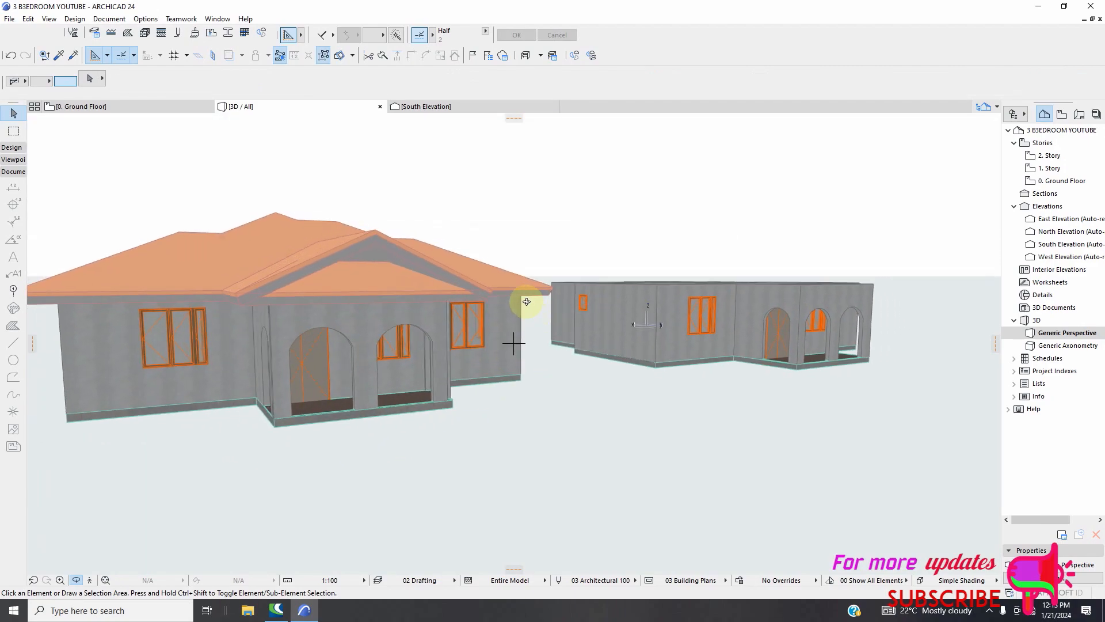
{"action": "left_click", "coordinate": [374, 283]}
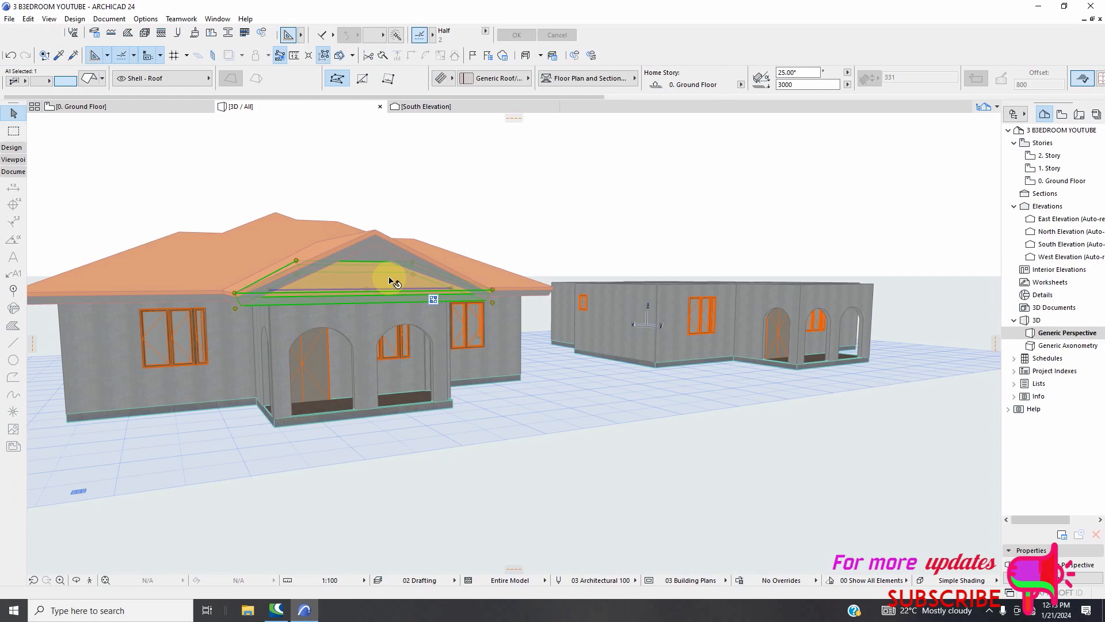
{"action": "left_click", "coordinate": [266, 249], "text": "shift"}
{"action": "right_click", "coordinate": [520, 209]}
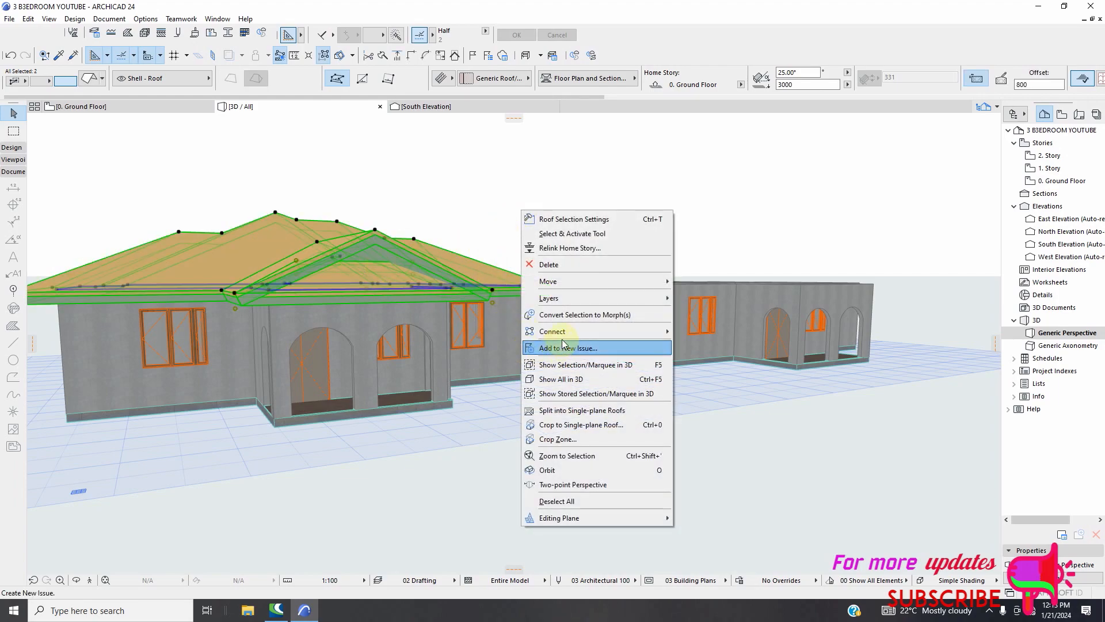
{"action": "mouse_move", "coordinate": [575, 332]}
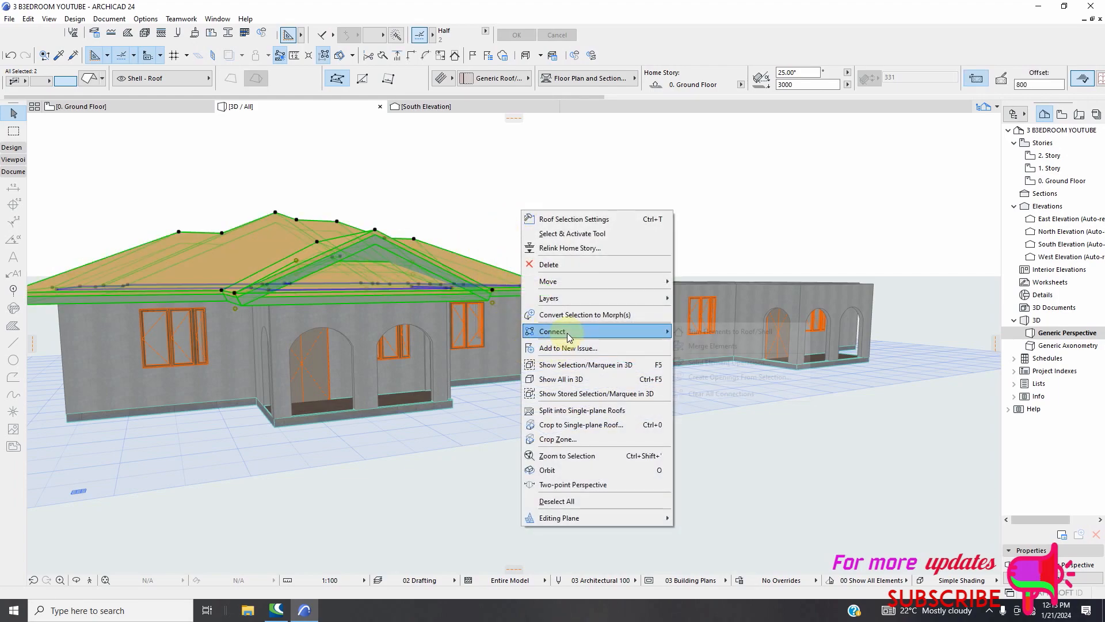
{"action": "left_click", "coordinate": [721, 363]}
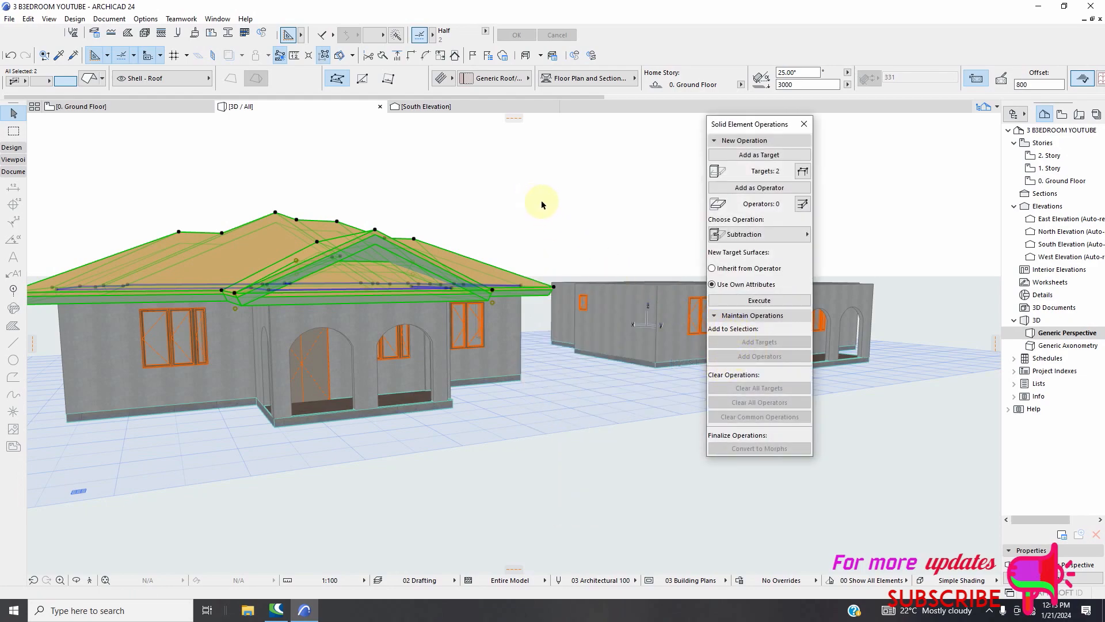
- Subtract with upward extrusion, using the small trapezoidal roof as operator and the main roof as target
{"action": "left_click", "coordinate": [582, 211]}
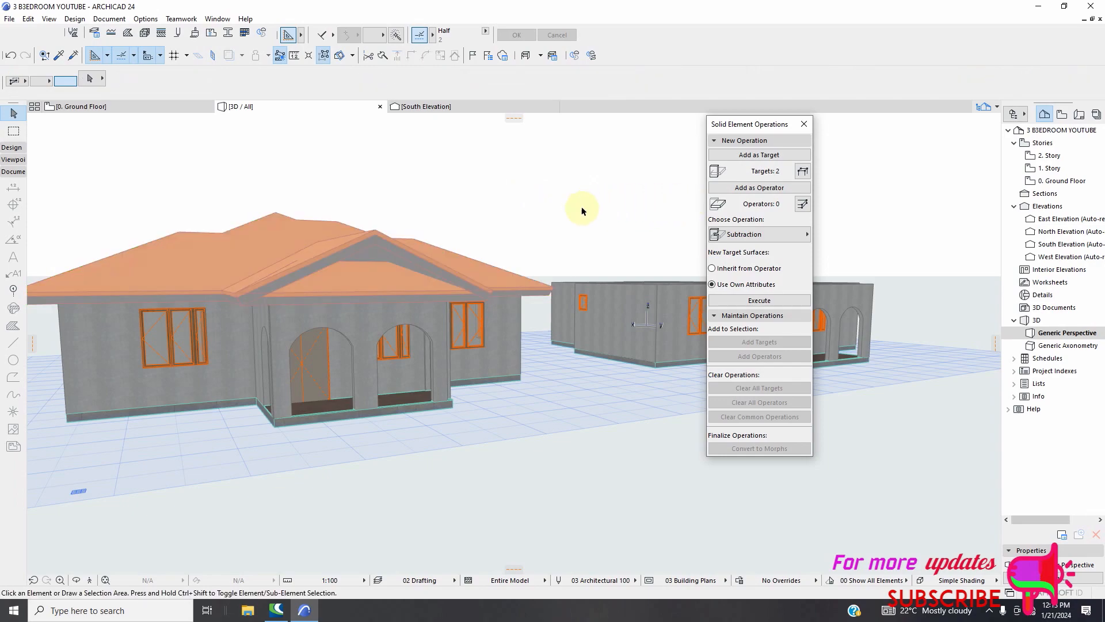
{"action": "left_click", "coordinate": [392, 302]}
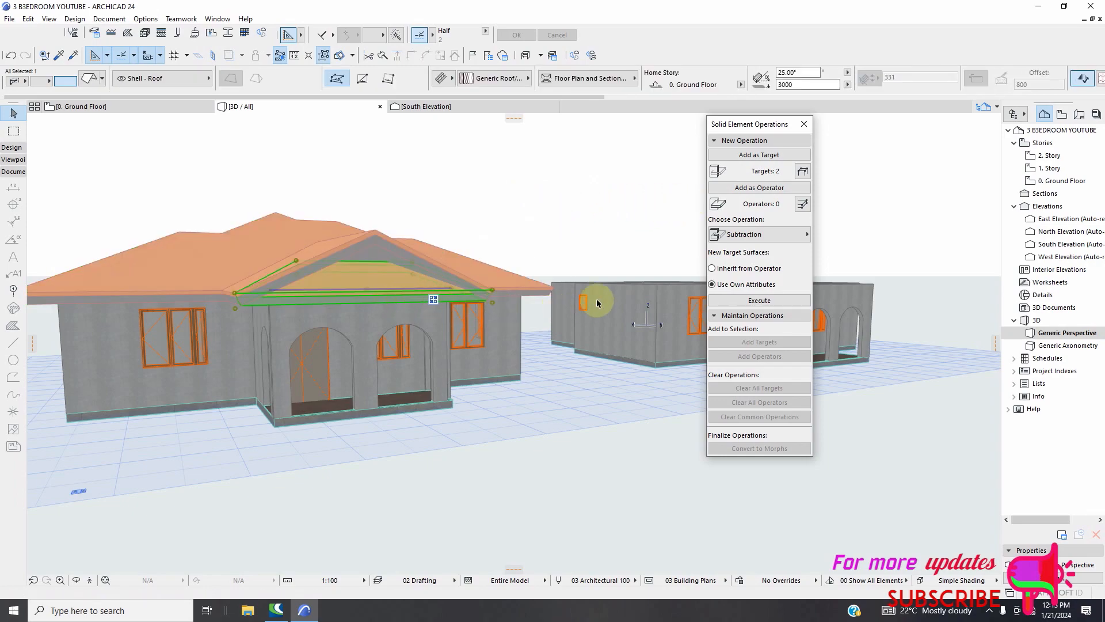
{"action": "left_click", "coordinate": [555, 254]}
{"action": "left_click", "coordinate": [377, 239]}
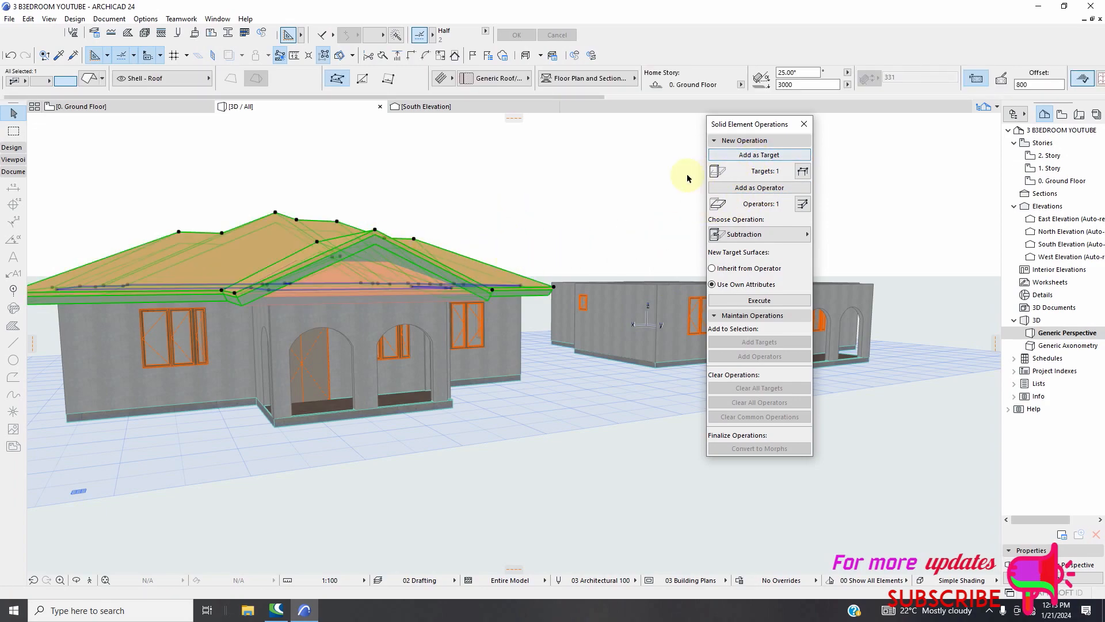
{"action": "left_click", "coordinate": [764, 236]}
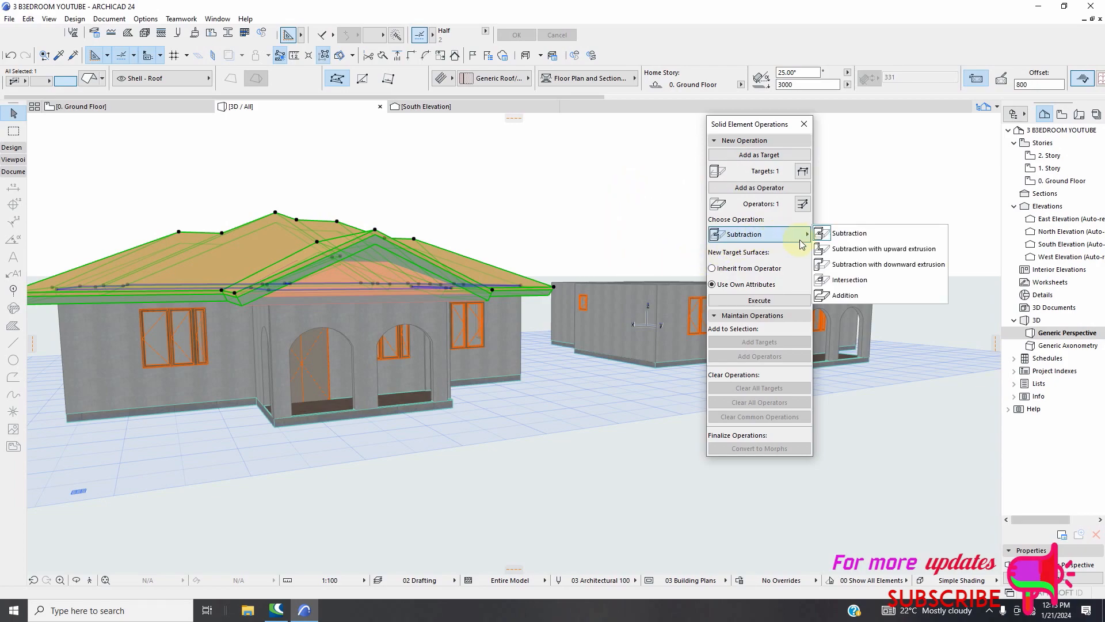
{"action": "left_click", "coordinate": [874, 248]}
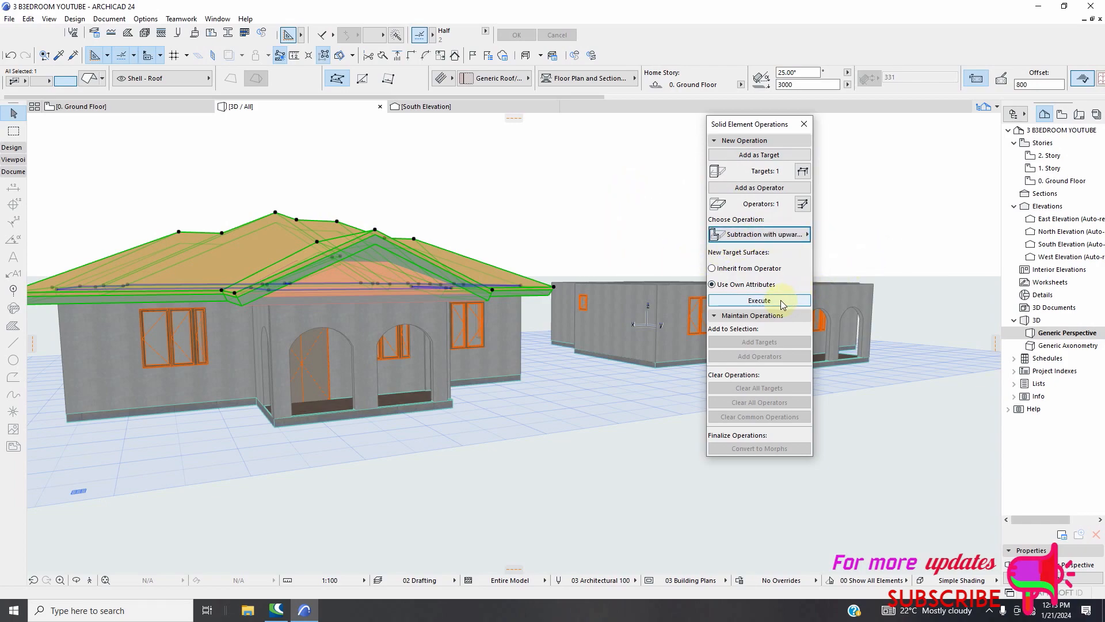
{"action": "left_click", "coordinate": [759, 300]}
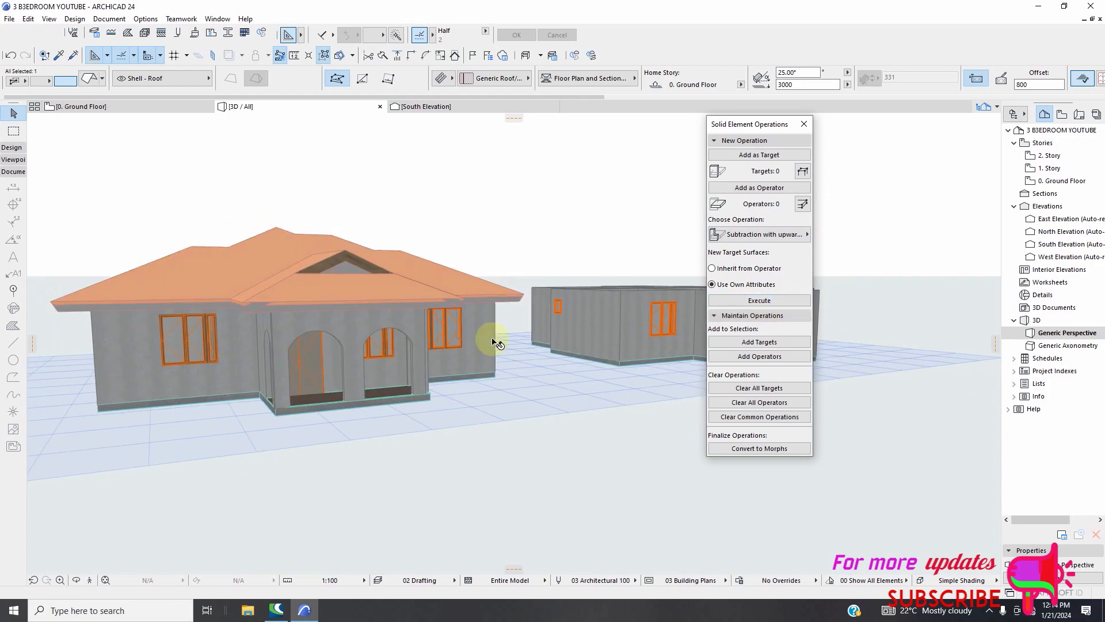
- Close Solid Element Operations and clear the roof selection in the 3D view
{"action": "left_click", "coordinate": [804, 125]}
{"action": "left_click", "coordinate": [527, 232]}
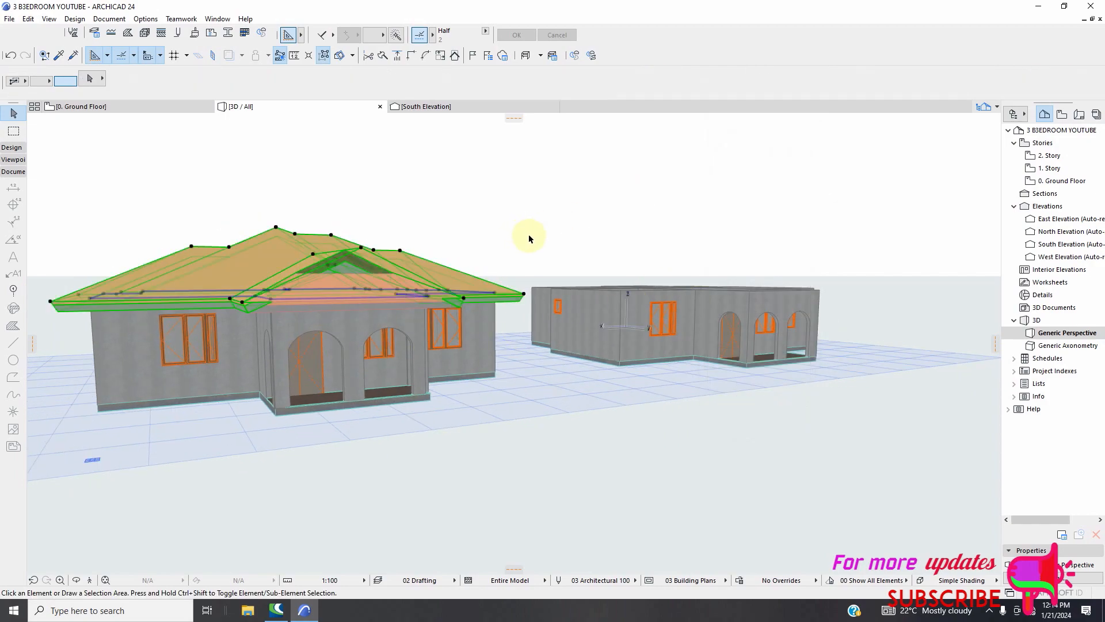
{"action": "right_click", "coordinate": [555, 212]}
{"action": "left_click", "coordinate": [581, 410]}
- Examine the verandah's gable and the front roof plane below it in 3D, from above, from ground level and close up
{"action": "left_click_drag", "start_coordinate": [530, 198], "coordinate": [389, 288]}
{"action": "scroll", "coordinate": [368, 331], "scroll_direction": "up", "scroll_amount": 5}
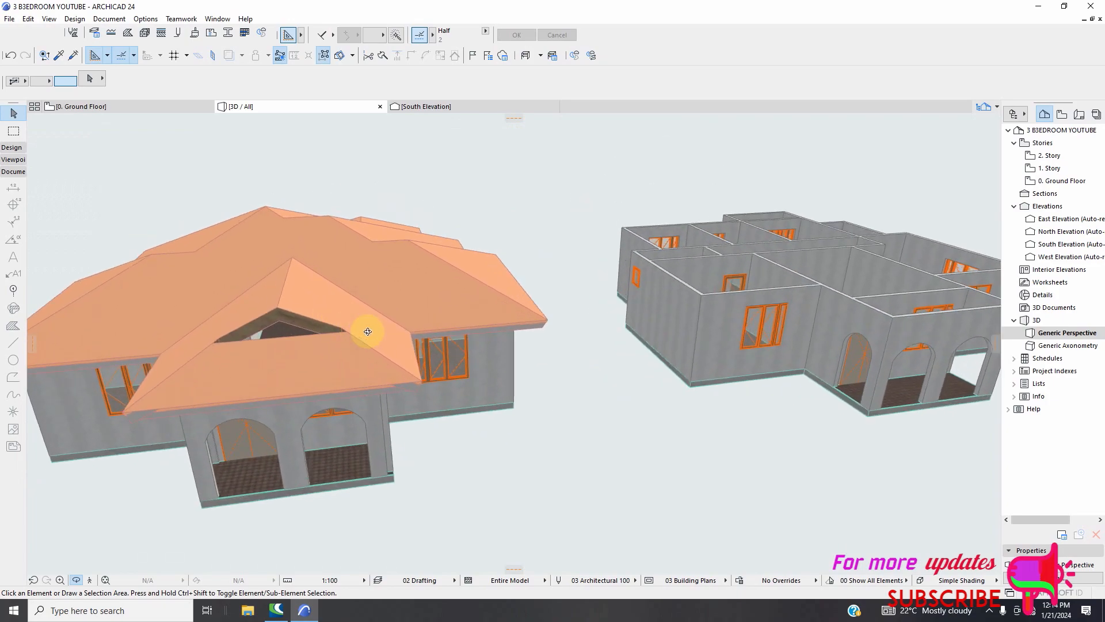
{"action": "left_click_drag", "start_coordinate": [641, 338], "coordinate": [248, 288]}
{"action": "scroll", "coordinate": [439, 252], "scroll_direction": "up", "scroll_amount": 6}
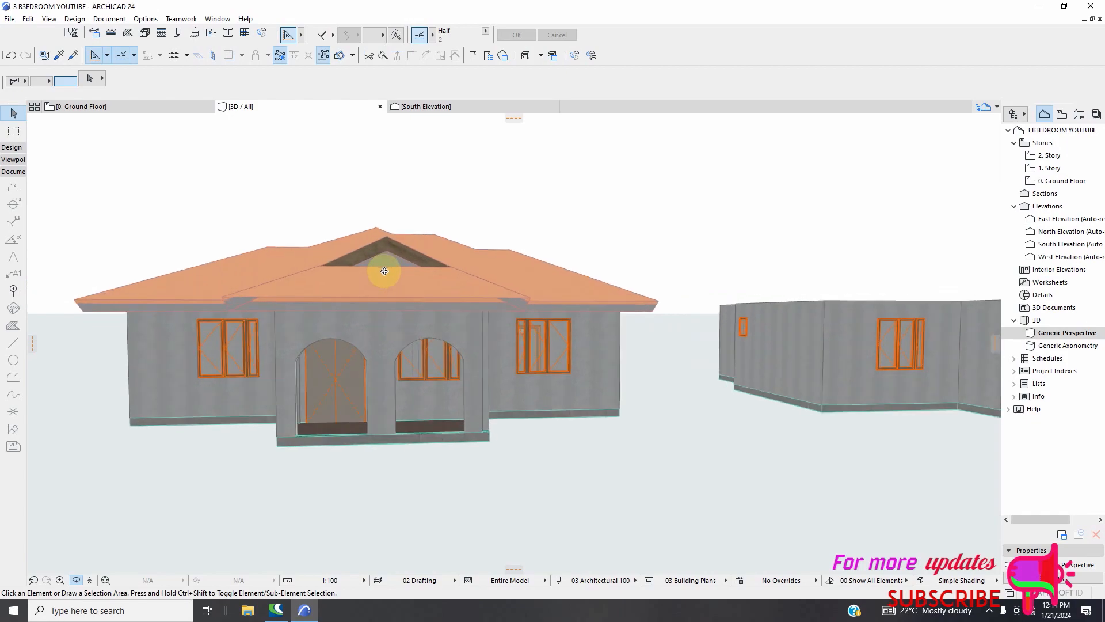
{"action": "scroll", "coordinate": [385, 265], "scroll_direction": "down", "scroll_amount": 8}
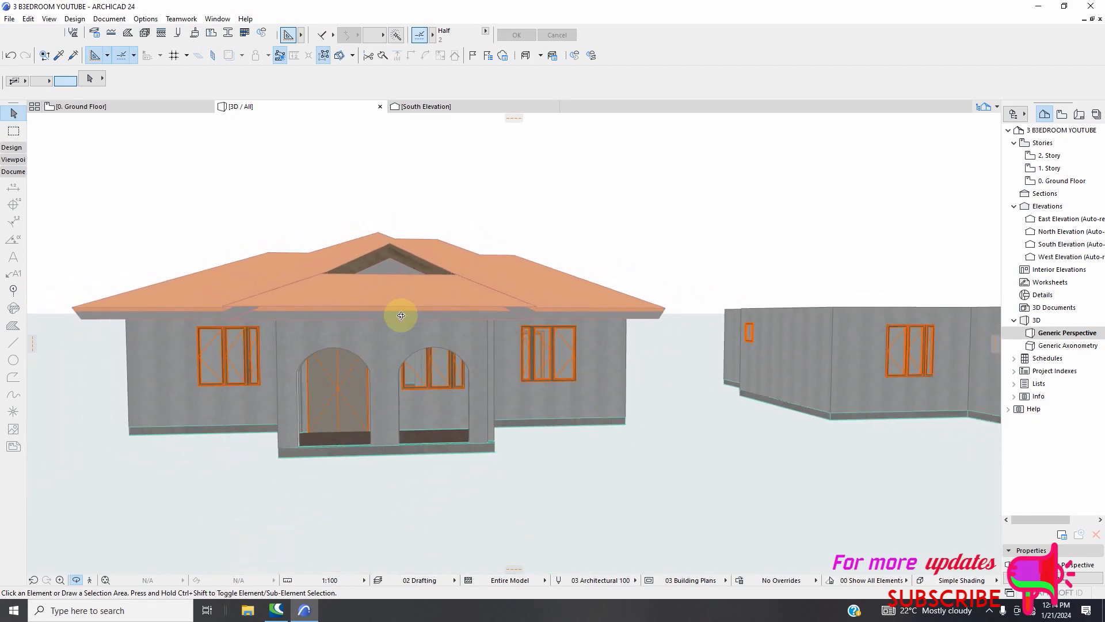
{"action": "scroll", "coordinate": [412, 322], "scroll_direction": "up", "scroll_amount": 5}
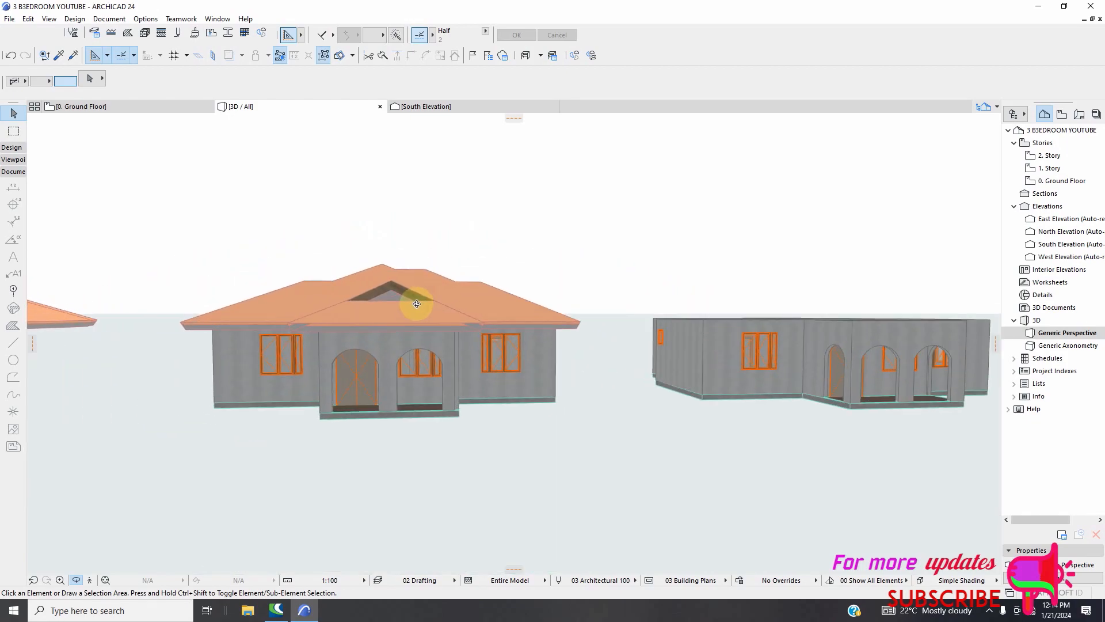
{"action": "scroll", "coordinate": [413, 297], "scroll_direction": "up", "scroll_amount": 8}
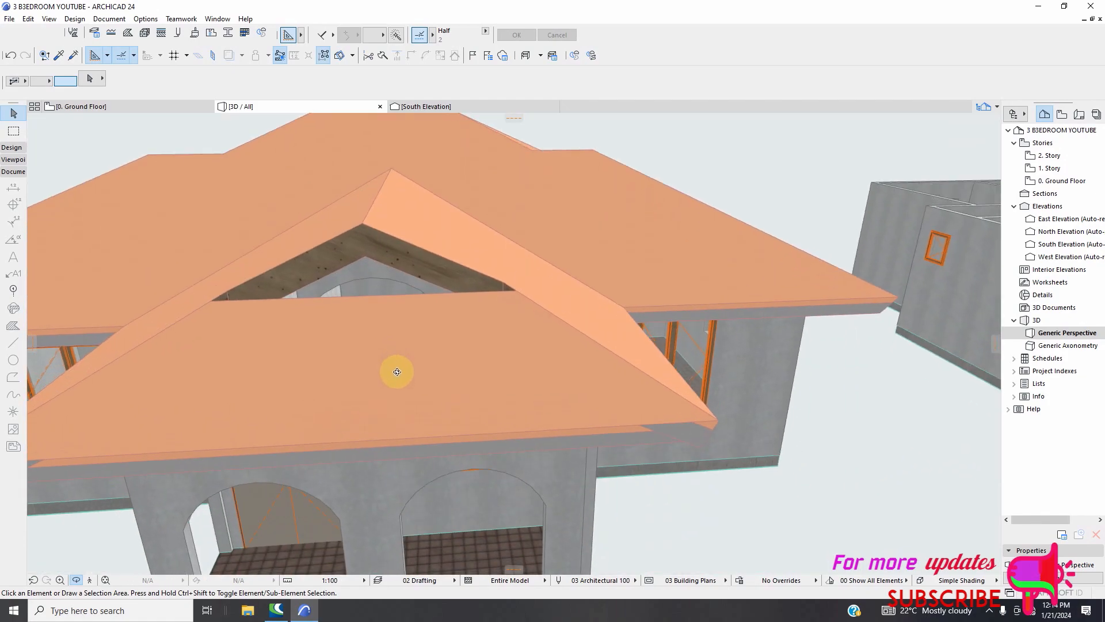
{"action": "mouse_move", "coordinate": [396, 372]}
{"action": "middle_mouse_down", "text": "shift"}
{"action": "mouse_move", "coordinate": [424, 387]}
{"action": "mouse_move", "coordinate": [481, 336]}
{"action": "mouse_move", "coordinate": [577, 374]}
{"action": "mouse_move", "coordinate": [661, 338]}
{"action": "mouse_move", "coordinate": [483, 321]}
{"action": "mouse_move", "coordinate": [382, 365]}
{"action": "mouse_move", "coordinate": [388, 392]}
{"action": "middle_mouse_up", "text": "shift"}
- Inspect the completed house roof in 3D from the side and the front, together with the neighbouring roofs and unroofed house
{"action": "scroll", "coordinate": [462, 337], "scroll_direction": "down", "scroll_amount": 5}
{"action": "scroll", "coordinate": [405, 347], "scroll_direction": "up", "scroll_amount": 5}
{"action": "scroll", "coordinate": [416, 339], "scroll_direction": "down", "scroll_amount": 4}
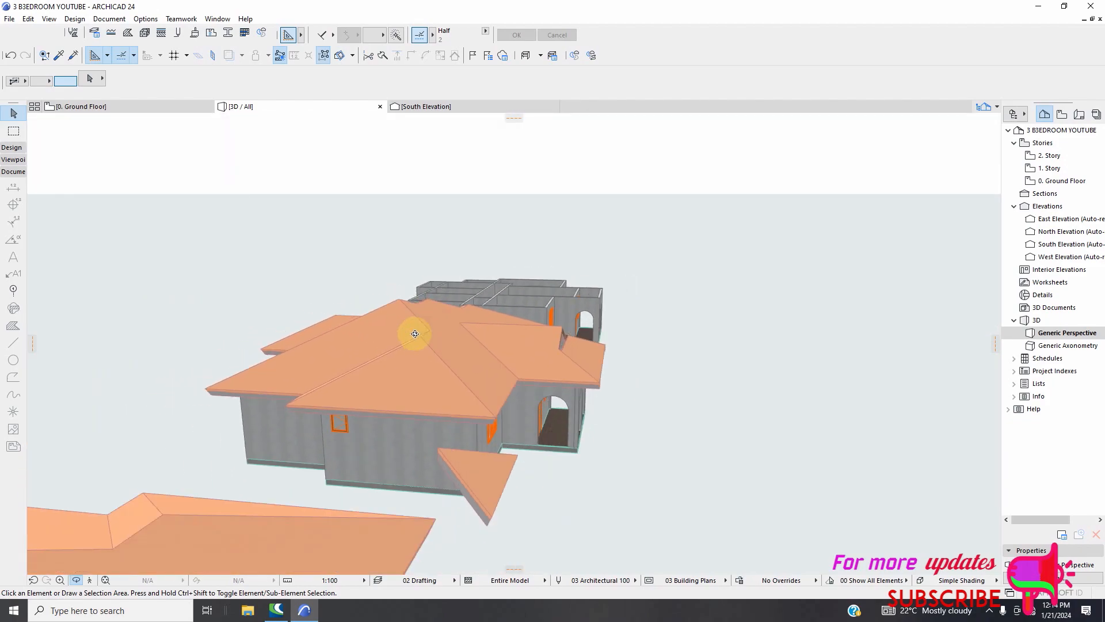
{"action": "scroll", "coordinate": [414, 345], "scroll_direction": "down", "scroll_amount": 2}
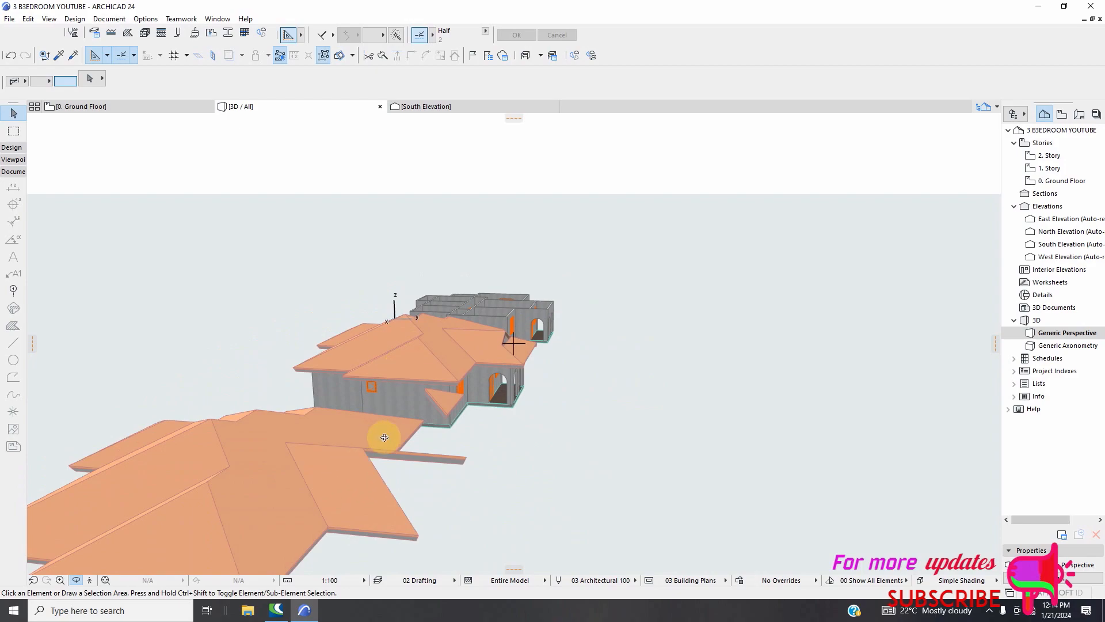
{"action": "scroll", "coordinate": [426, 452], "scroll_direction": "up", "scroll_amount": 3}
{"action": "left_click_drag", "start_coordinate": [641, 383], "coordinate": [304, 406]}
{"action": "scroll", "coordinate": [566, 414], "scroll_direction": "up", "scroll_amount": 2}
{"action": "scroll", "coordinate": [586, 330], "scroll_direction": "up", "scroll_amount": 2}
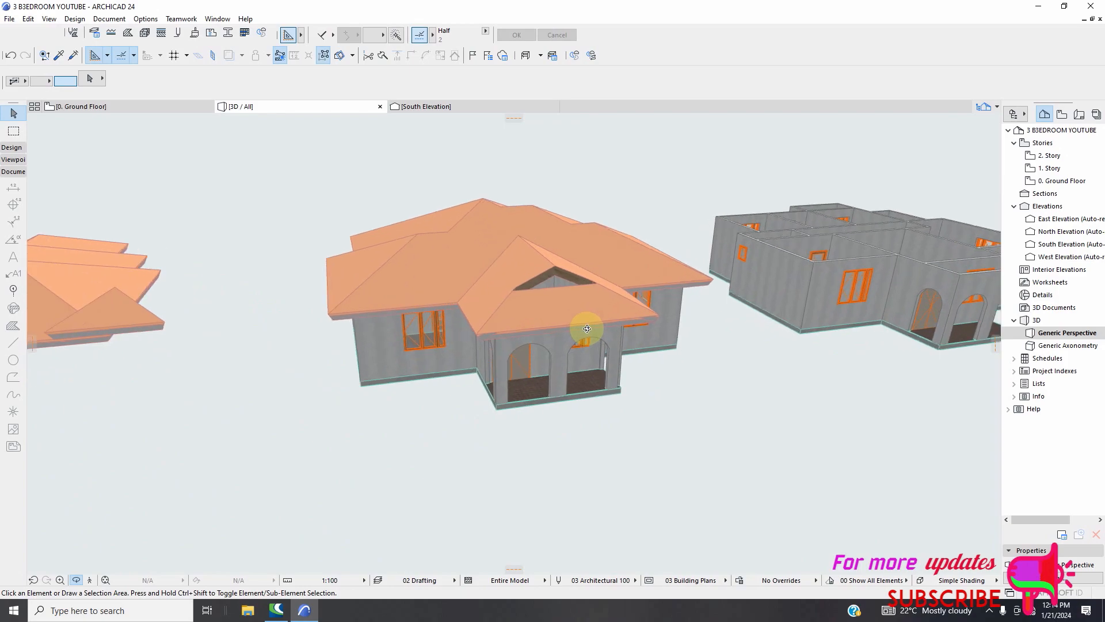
{"action": "scroll", "coordinate": [369, 354], "scroll_direction": "down", "scroll_amount": 3}
{"action": "scroll", "coordinate": [368, 355], "scroll_direction": "down", "scroll_amount": 1}
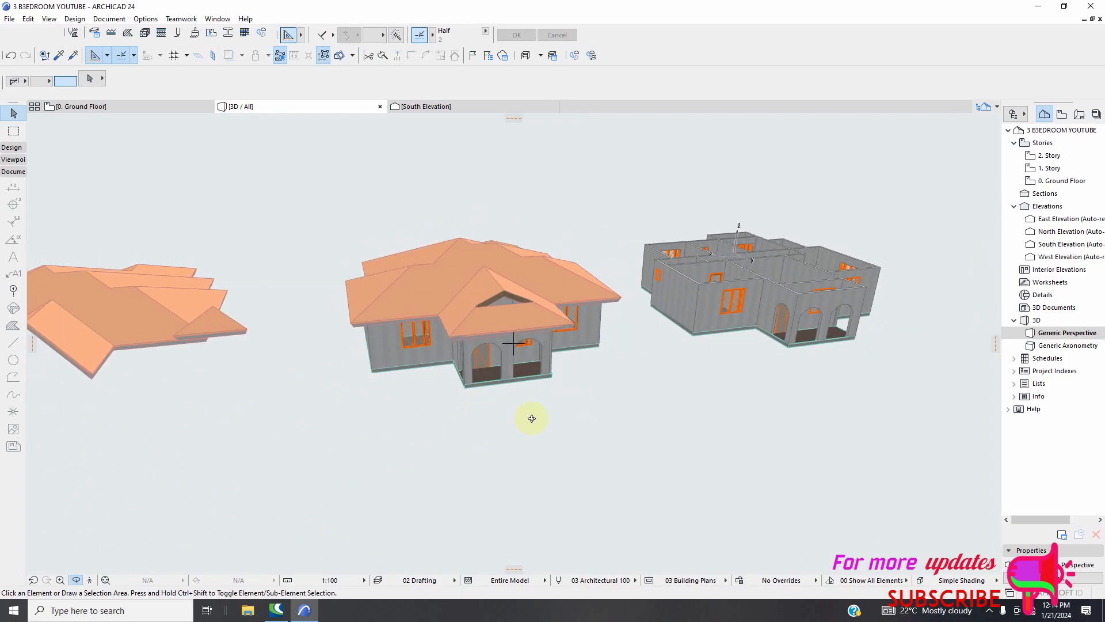
{"action": "left_click", "coordinate": [987, 611]}
{"action": "left_click", "coordinate": [1000, 567]}
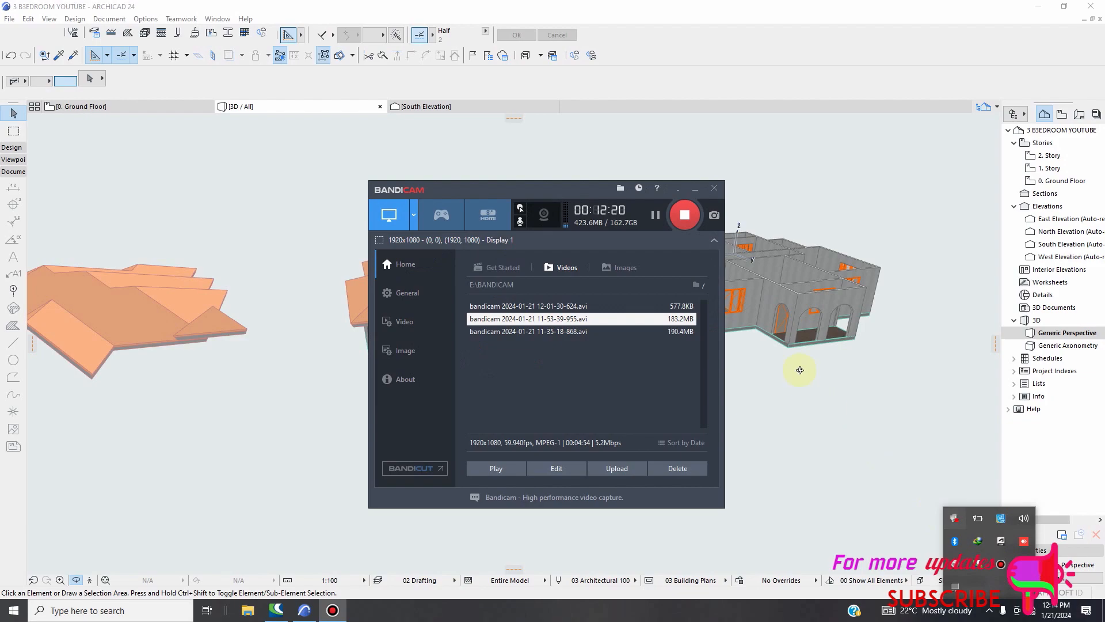